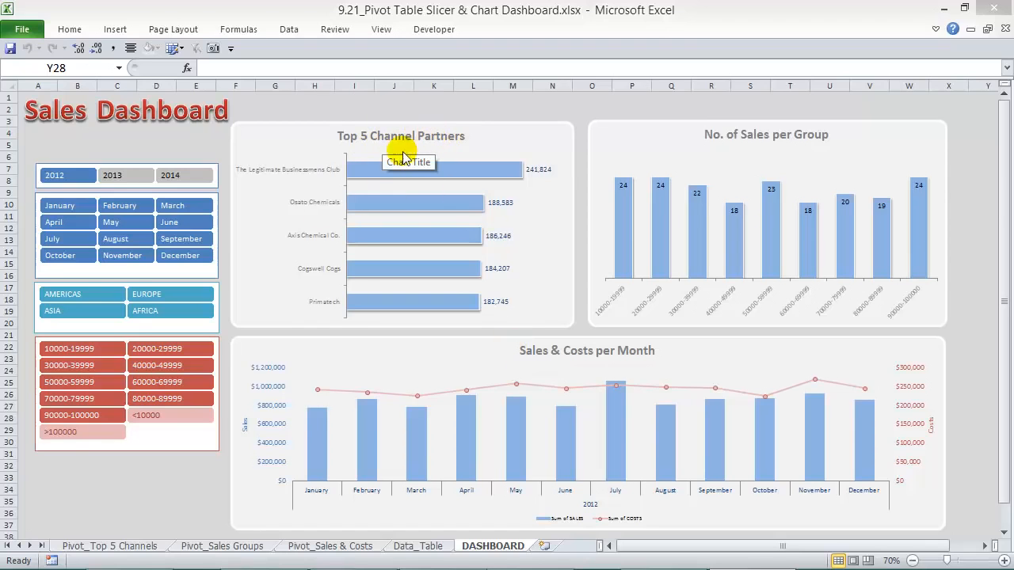
Examine the top channels, sales groups, and sales and costs pivot tables behind the three dashboard charts.
click(131, 548)
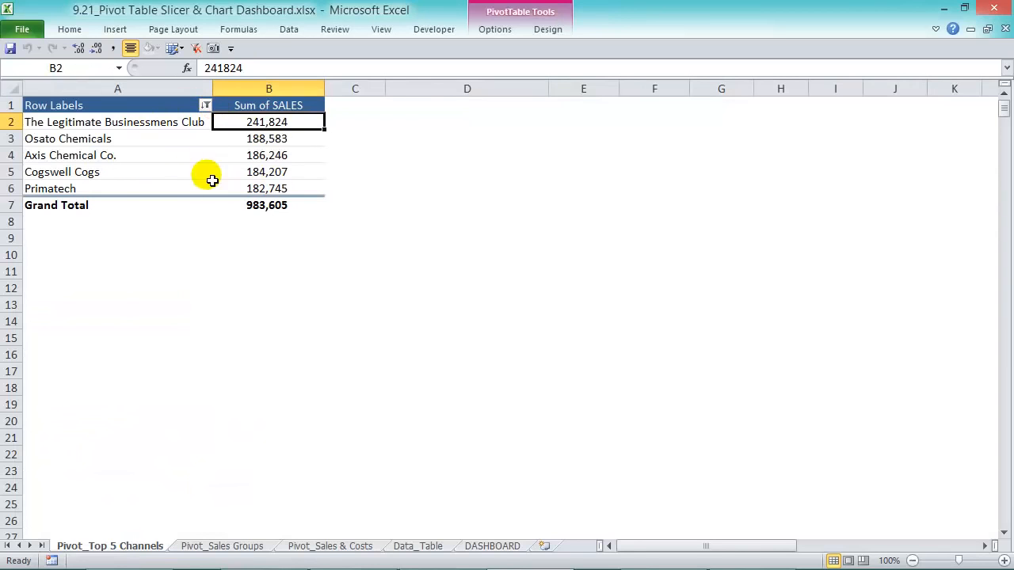
click(489, 546)
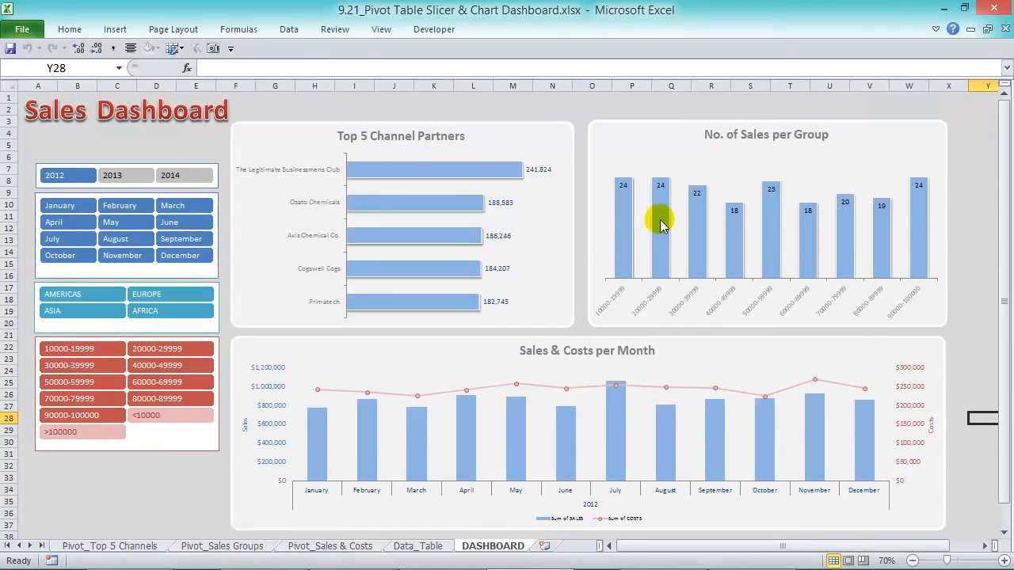
click(264, 546)
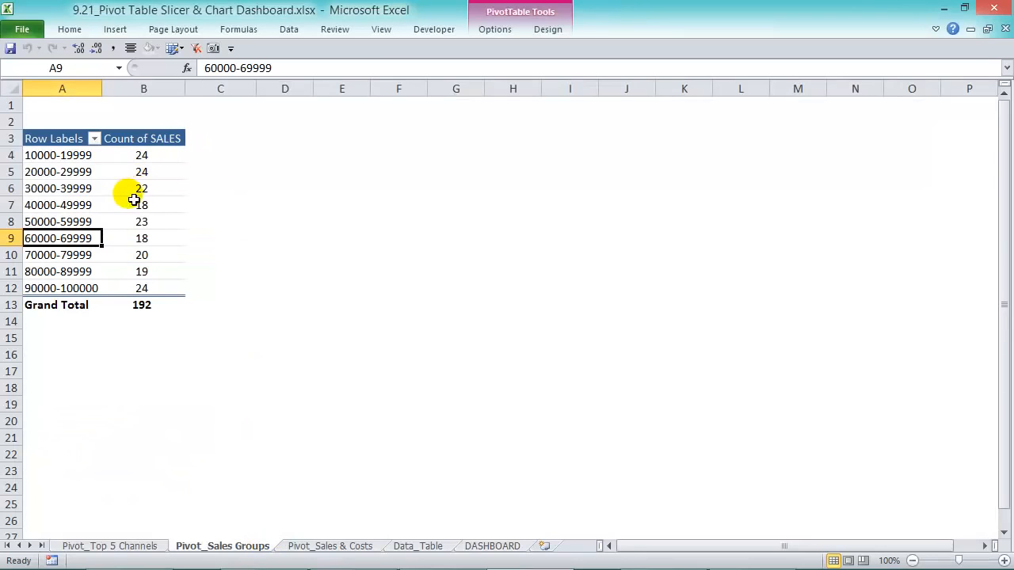
click(479, 545)
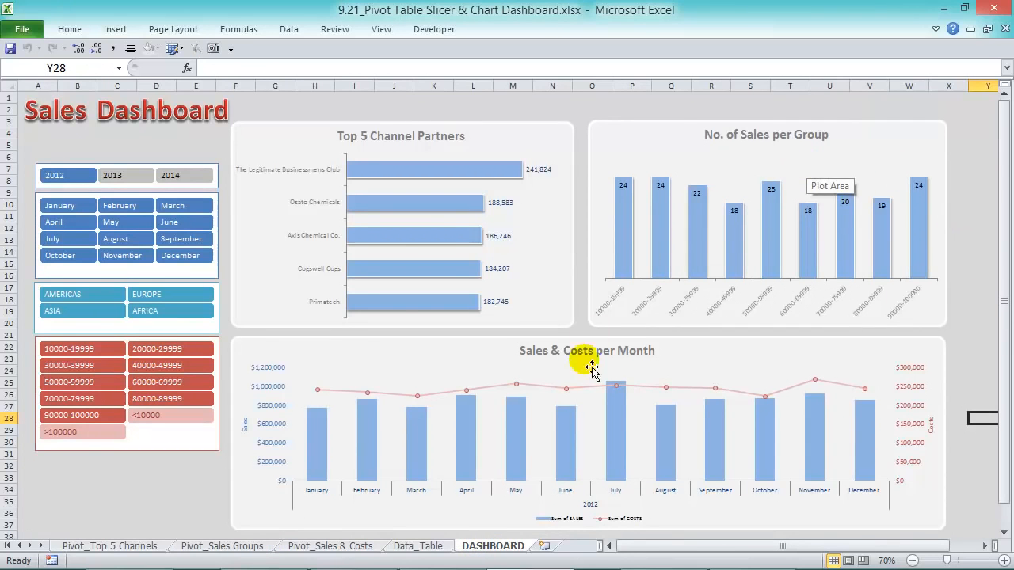
click(329, 546)
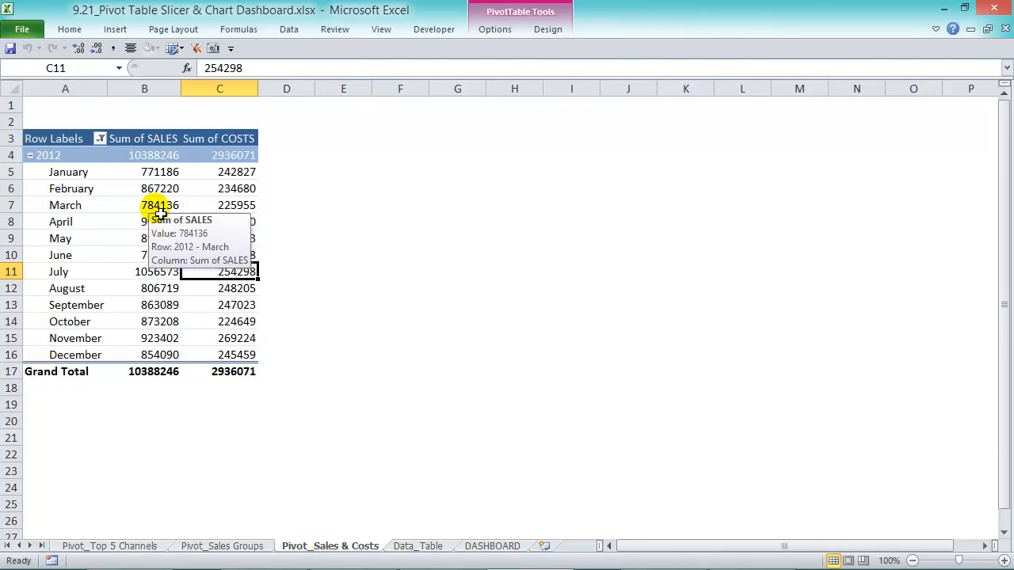
click(487, 545)
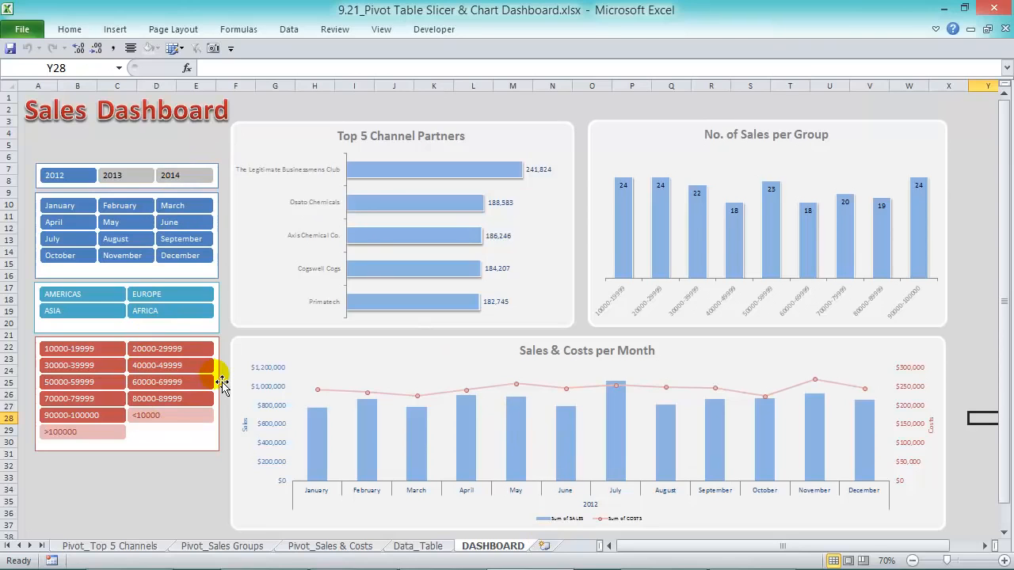
Filter the dashboard with the slicers, trying 2013, January and February before settling on March 2014.
click(128, 179)
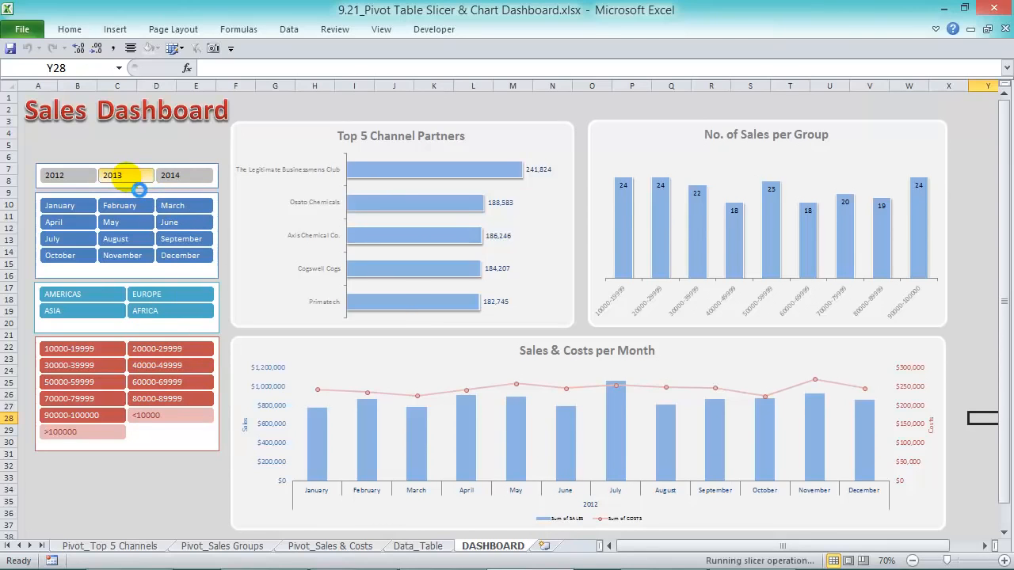
click(168, 175)
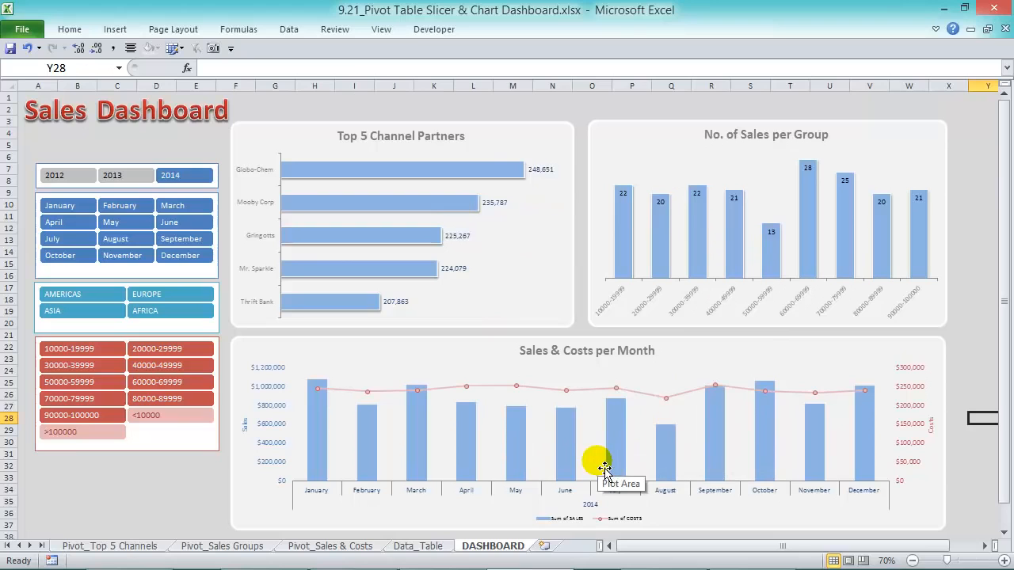
click(77, 205)
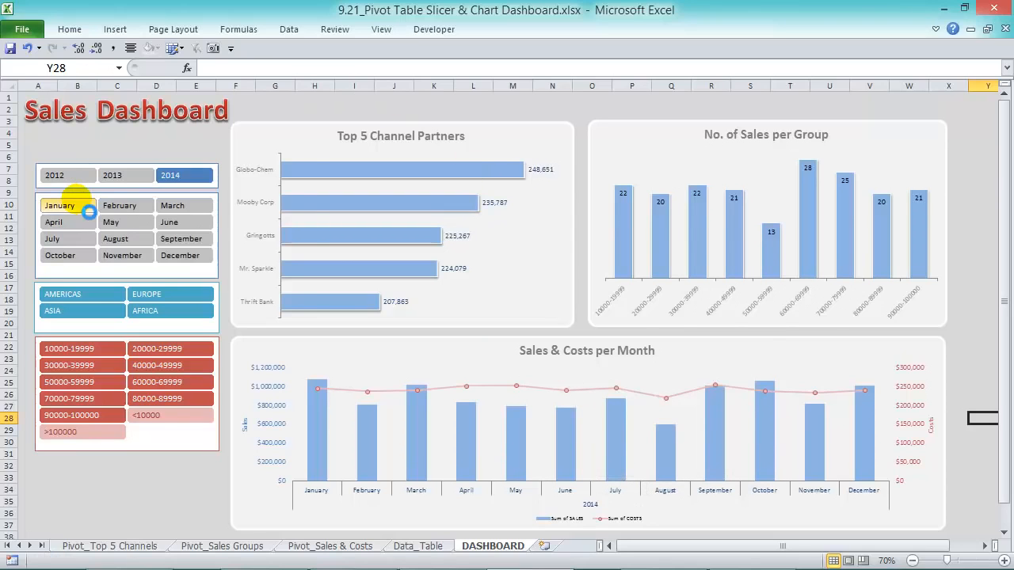
click(113, 206)
click(170, 206)
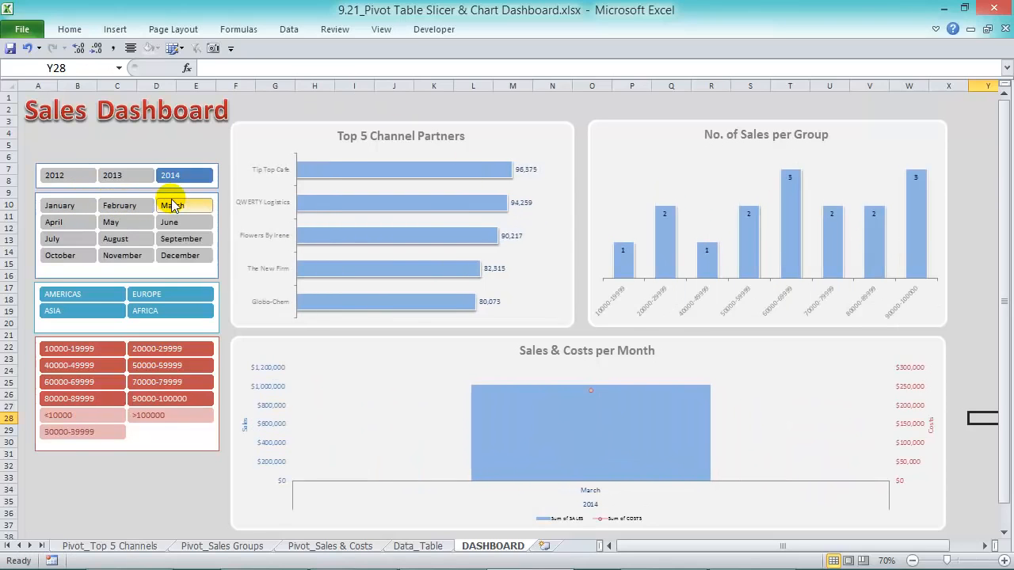
click(111, 299)
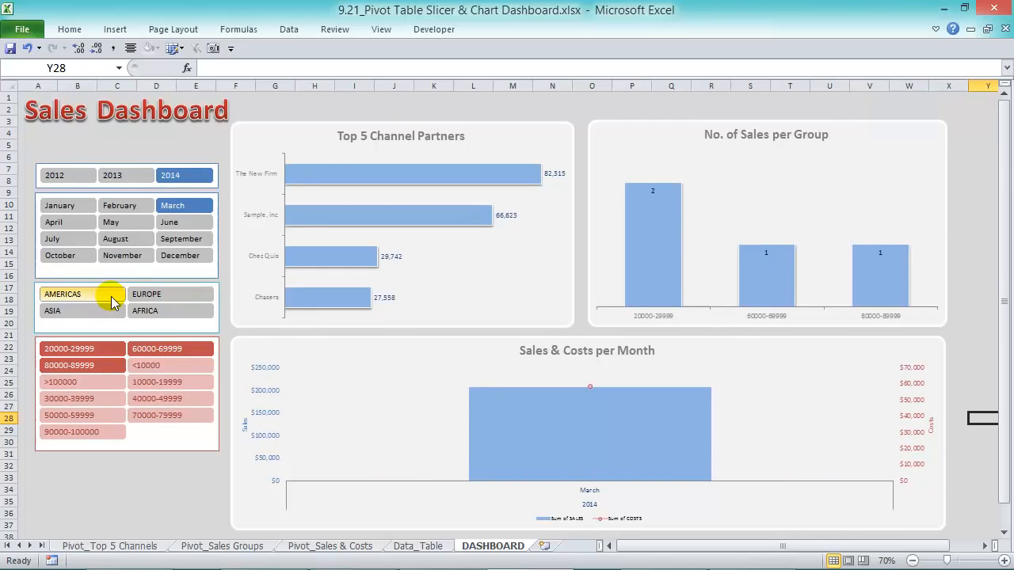
drag(61, 206, 191, 267)
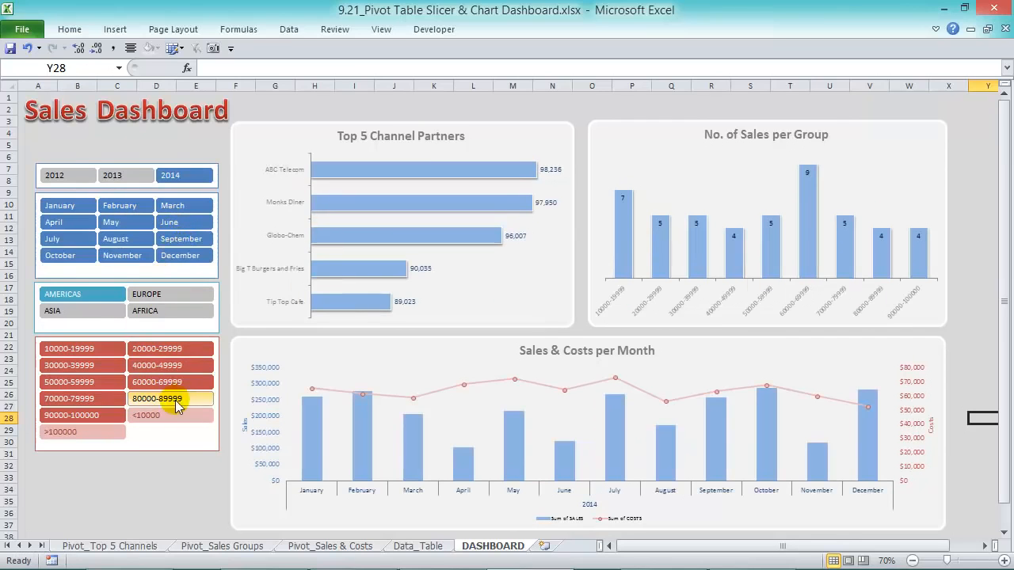
click(97, 368)
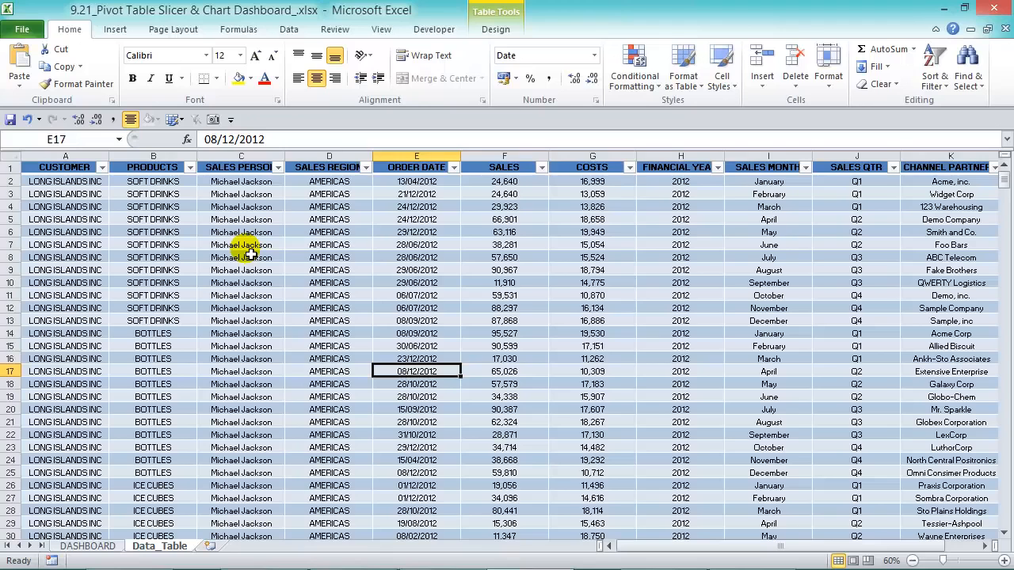
Create a PivotTable from the data table on a new worksheet, with CHANNEL PARTNERS as row labels and SALES as values.
click(115, 30)
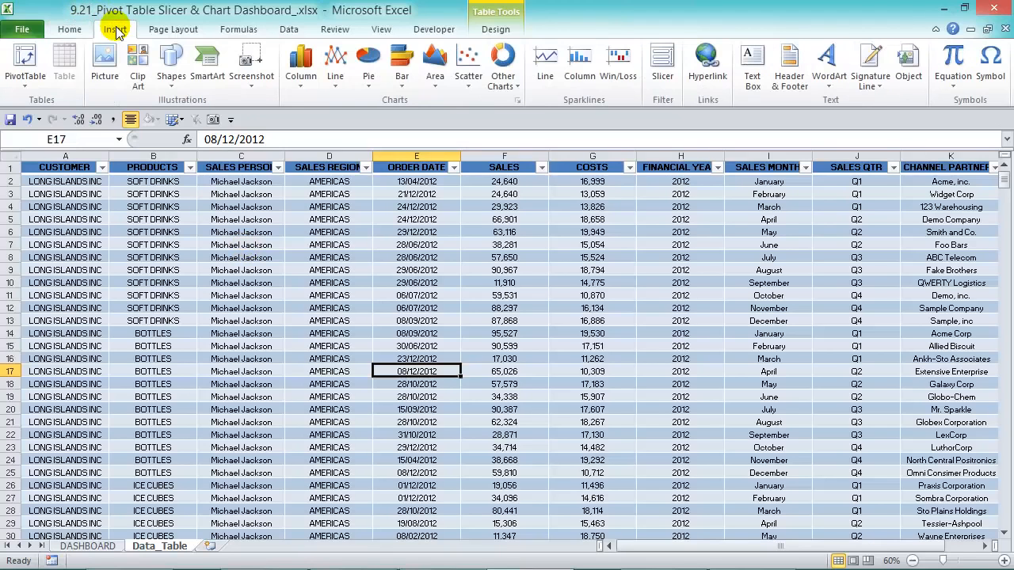
click(28, 63)
click(568, 378)
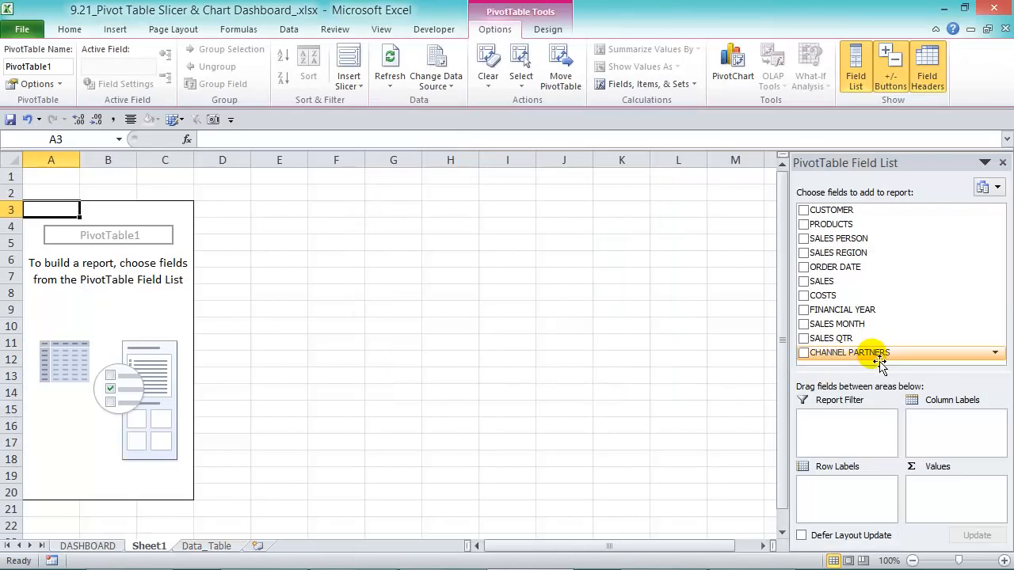
drag(824, 353, 855, 500)
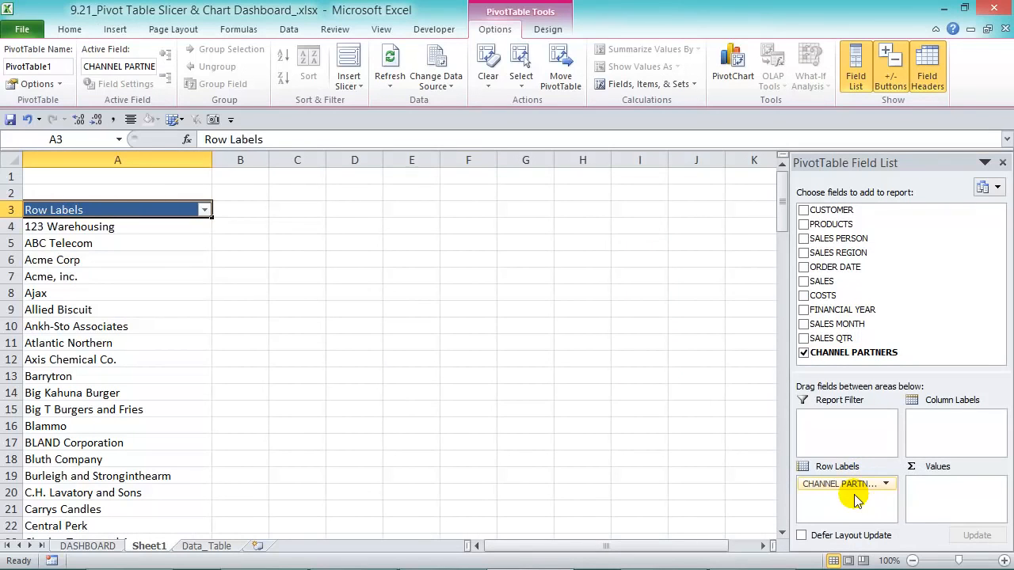
drag(824, 281, 955, 509)
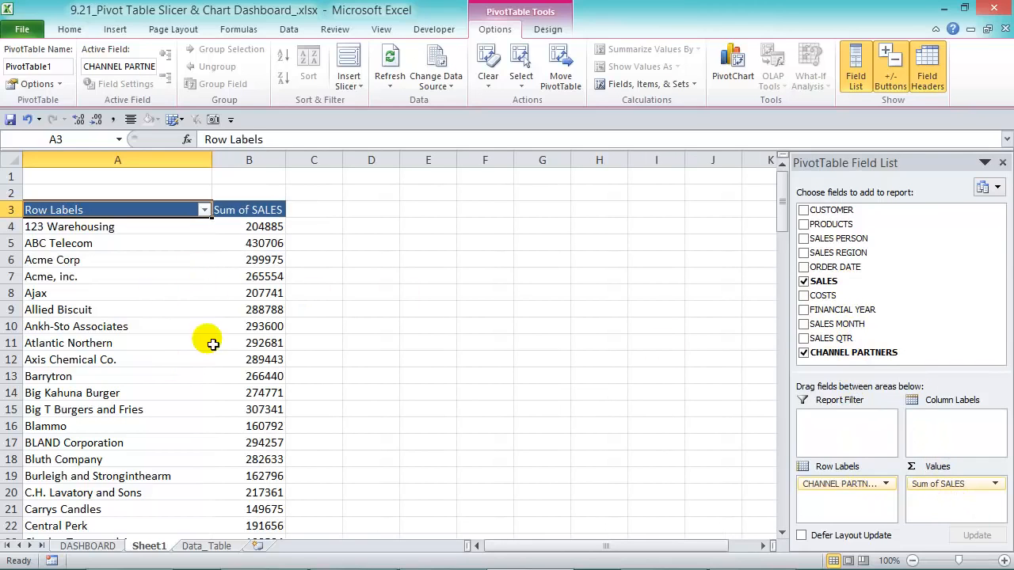
Sort the channel partners in the PivotTable by Sum of SALES from largest to smallest.
scroll(141, 361, down, 6)
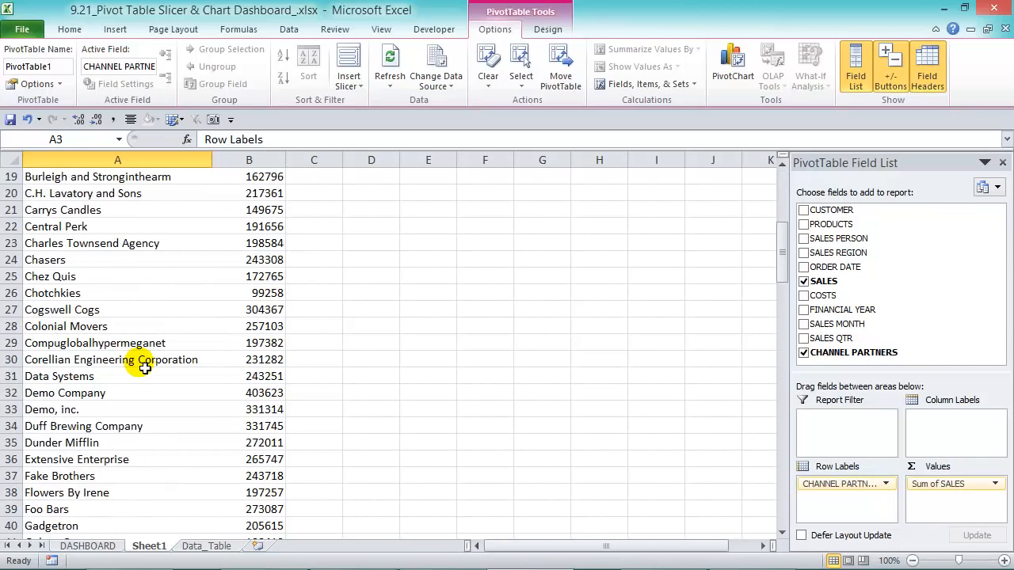
scroll(144, 367, up, 6)
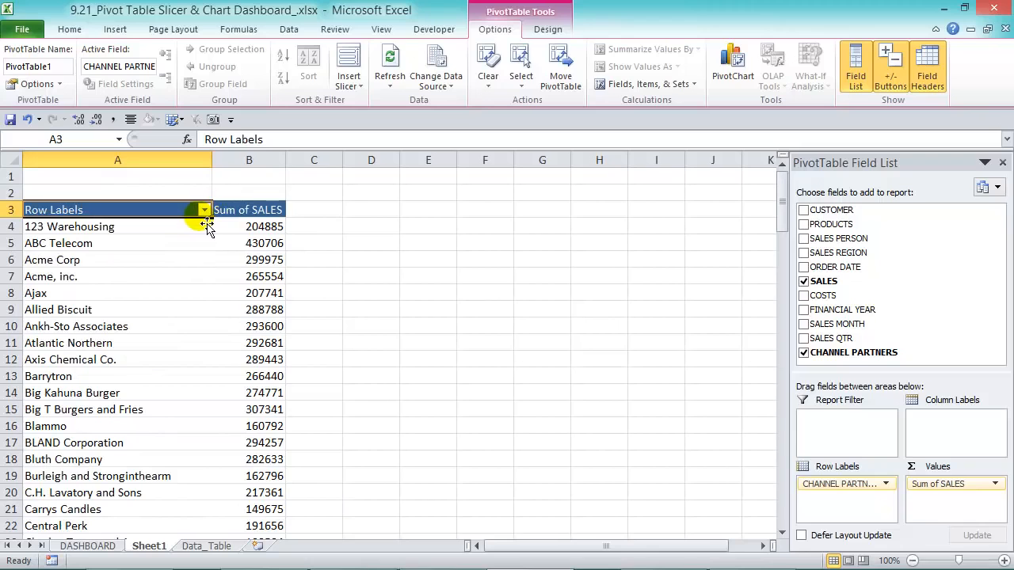
right_click(258, 228)
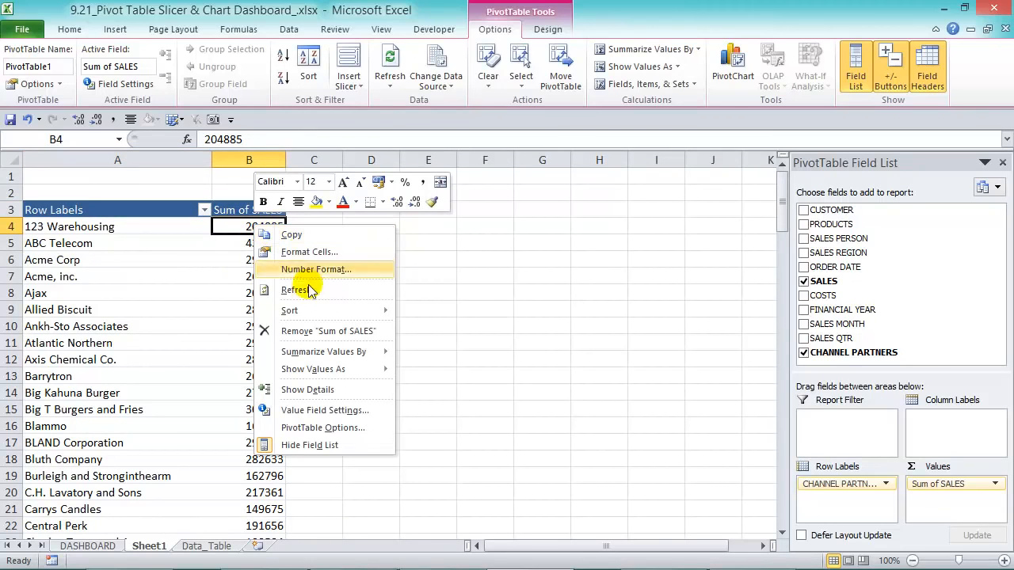
mouse_move(349, 315)
click(456, 329)
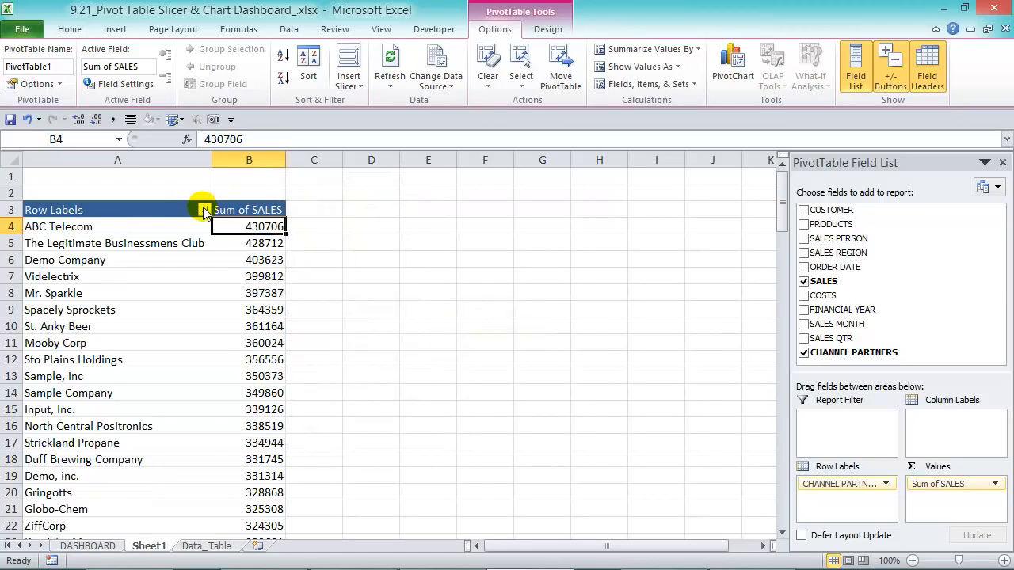
Apply a value filter that keeps only the top 5 channel partner items by Sum of SALES.
click(204, 210)
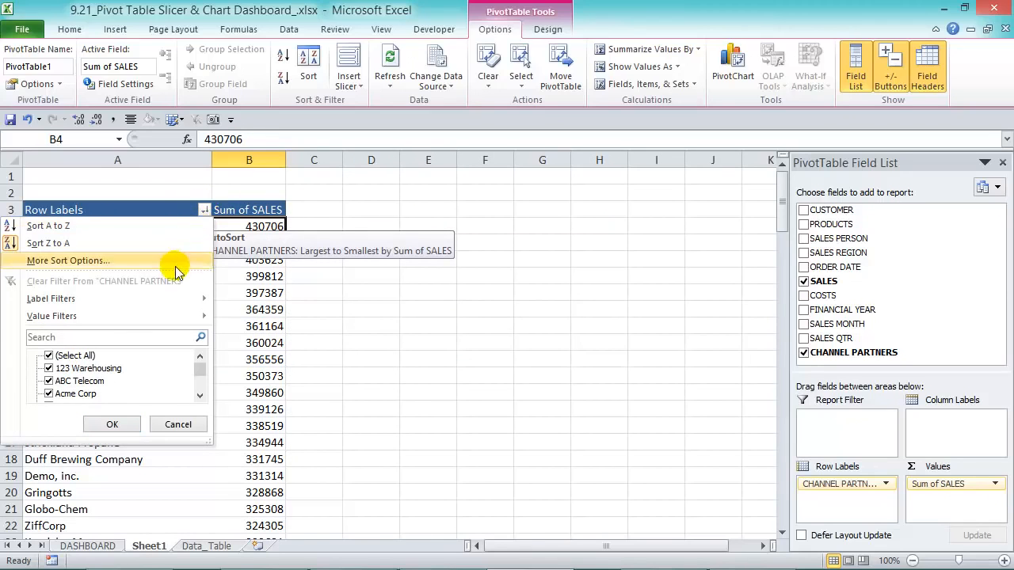
mouse_move(163, 316)
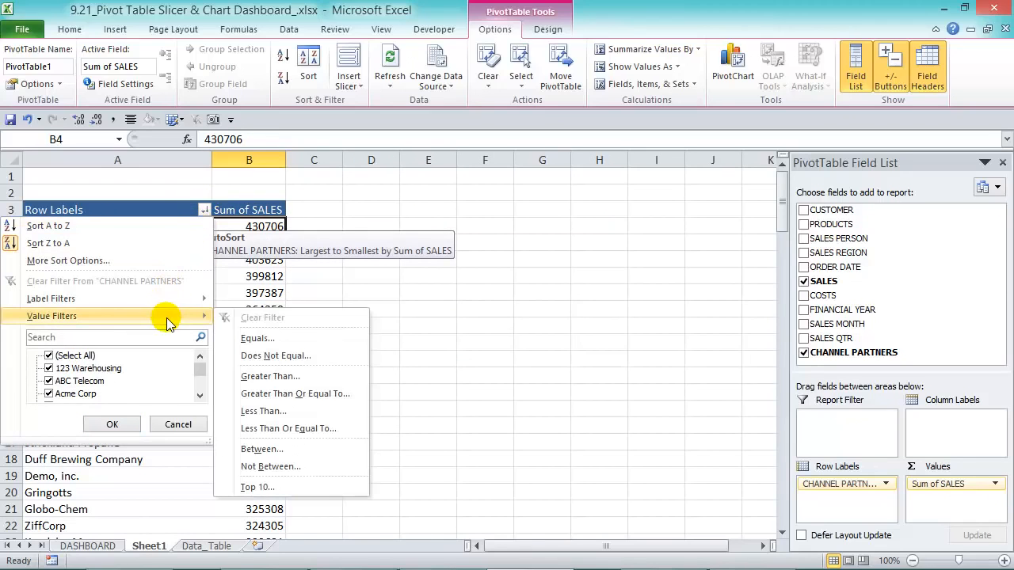
click(297, 486)
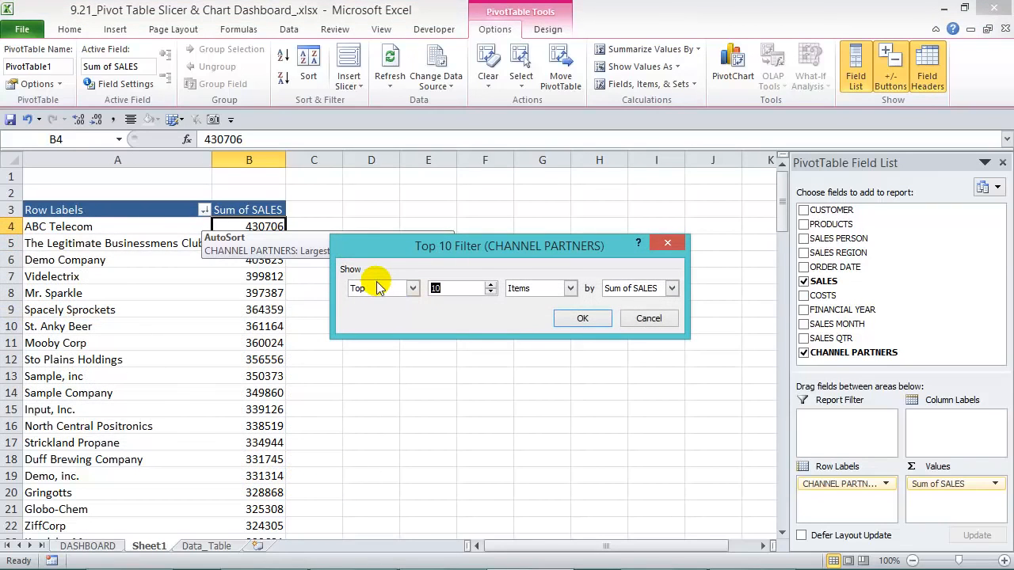
click(582, 318)
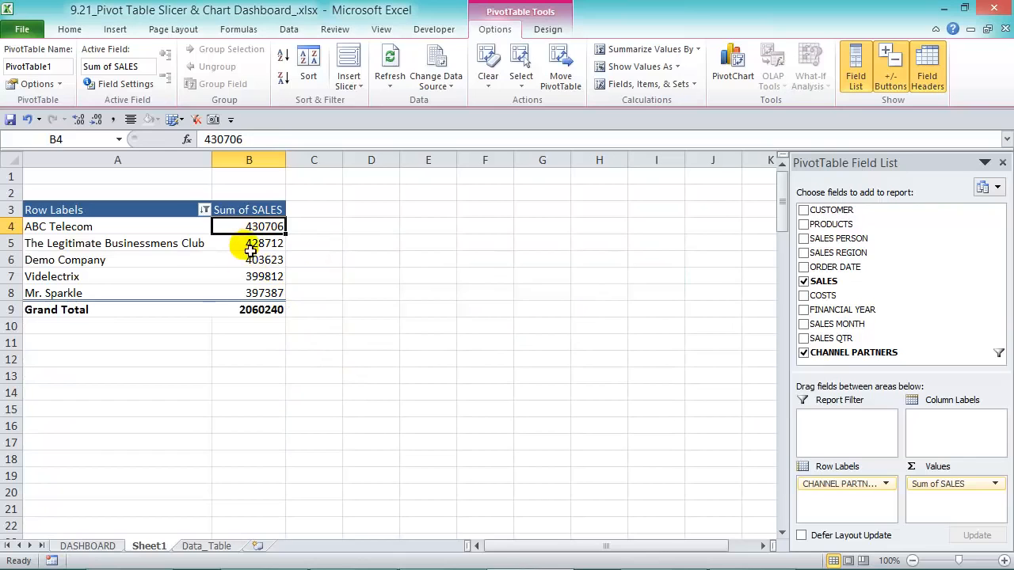
Insert a clustered bar PivotChart of the top channel partners and place it beside the PivotTable.
mouse_move(256, 267)
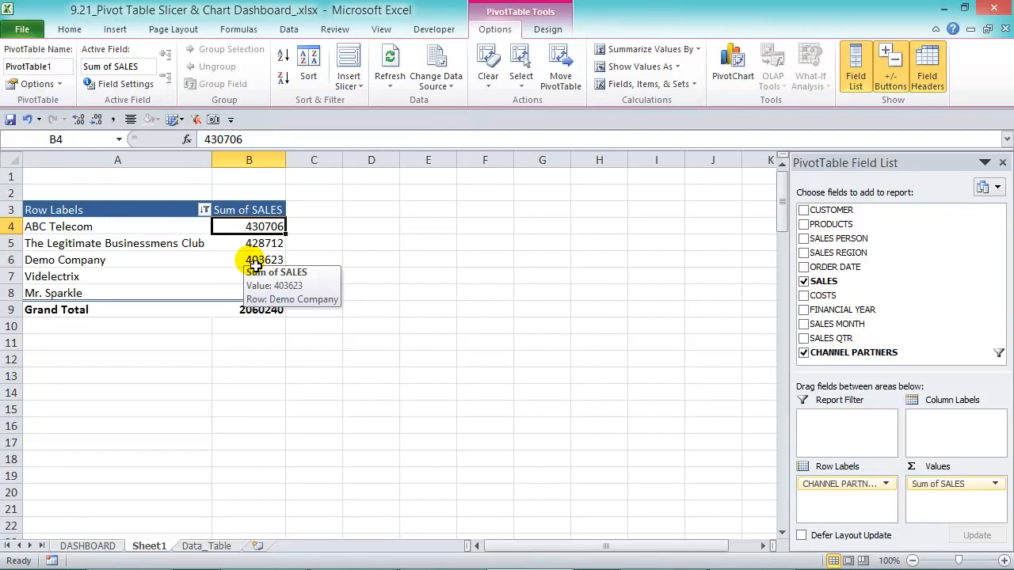
click(725, 65)
drag(663, 182, 593, 172)
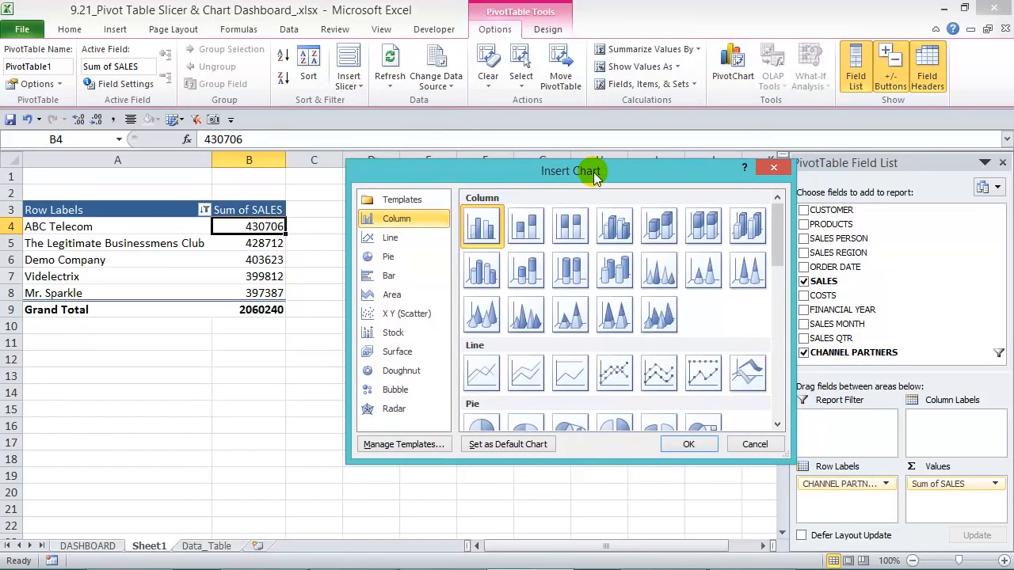
drag(776, 213, 777, 292)
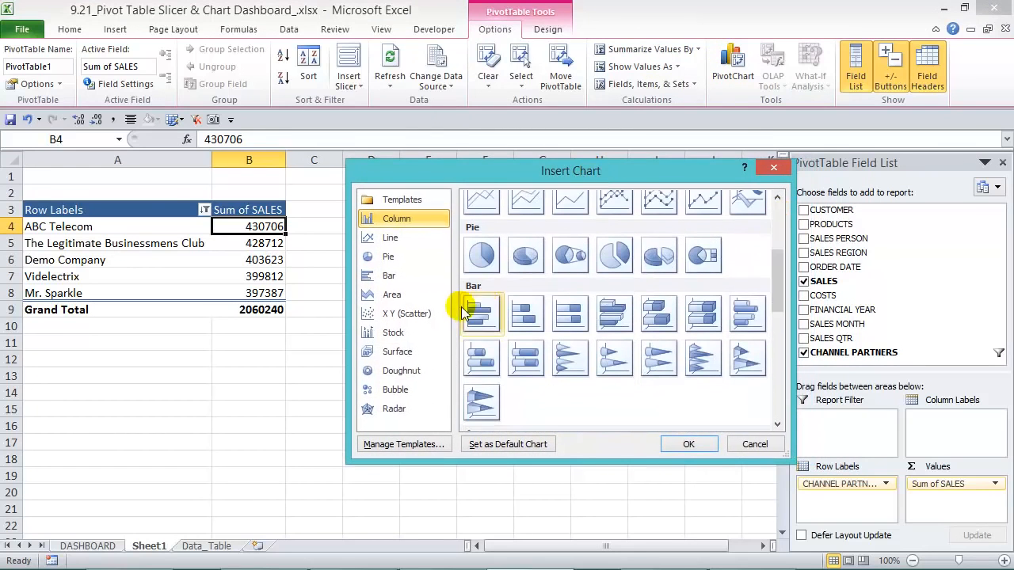
click(468, 313)
click(688, 445)
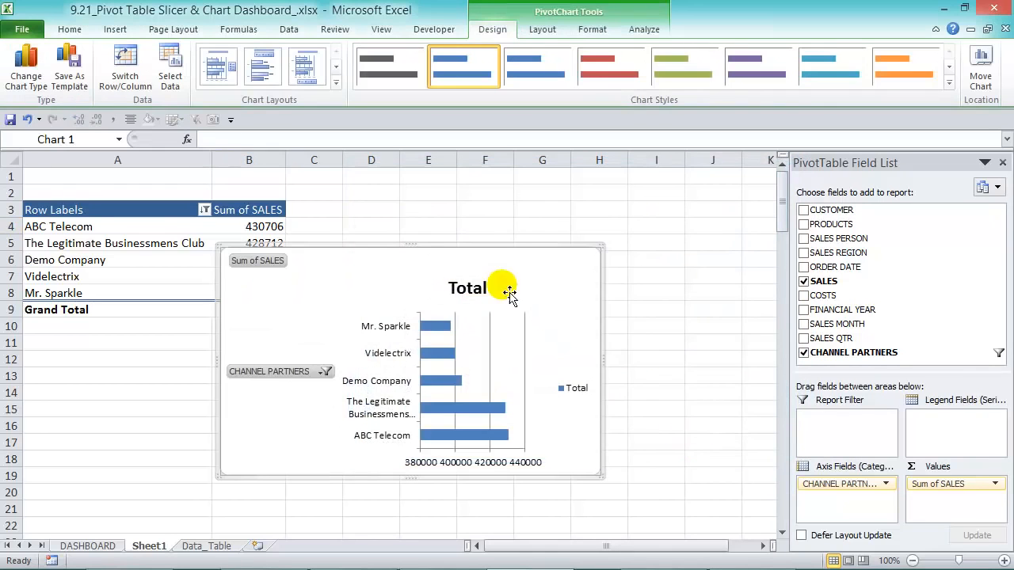
drag(486, 254, 574, 214)
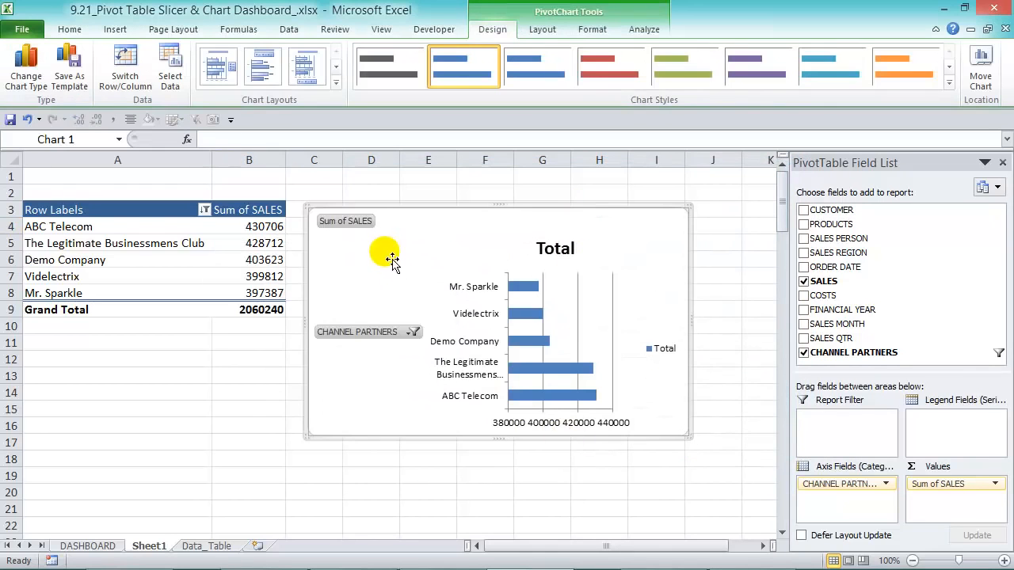
Hide all field buttons on the PivotChart and close the PivotTable Field List.
right_click(355, 229)
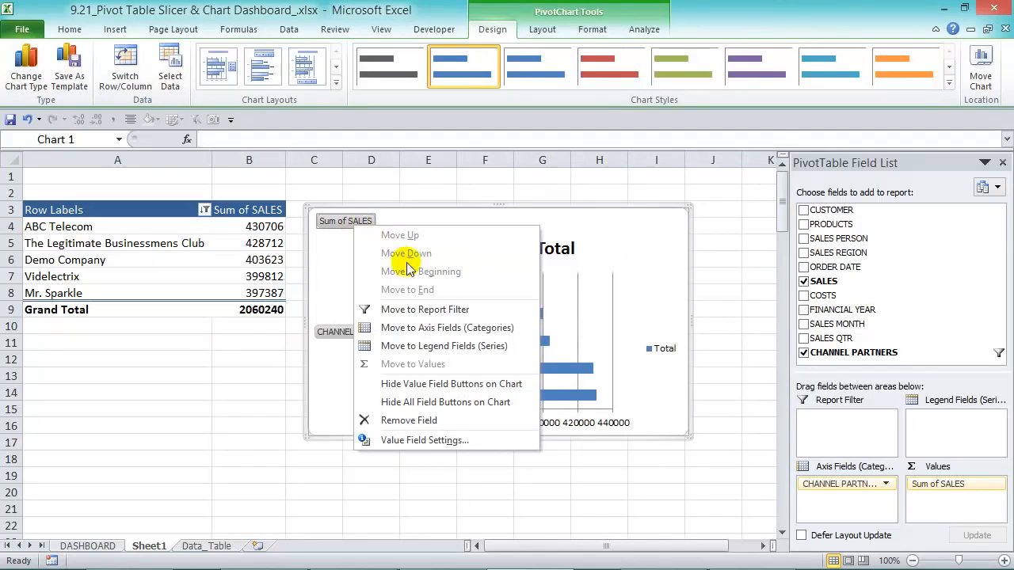
click(460, 402)
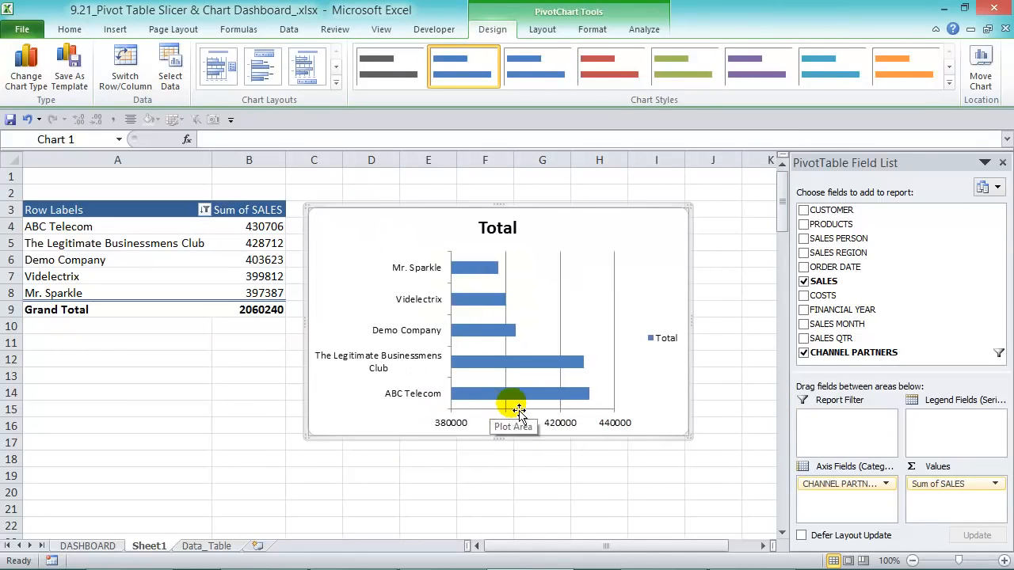
click(1003, 164)
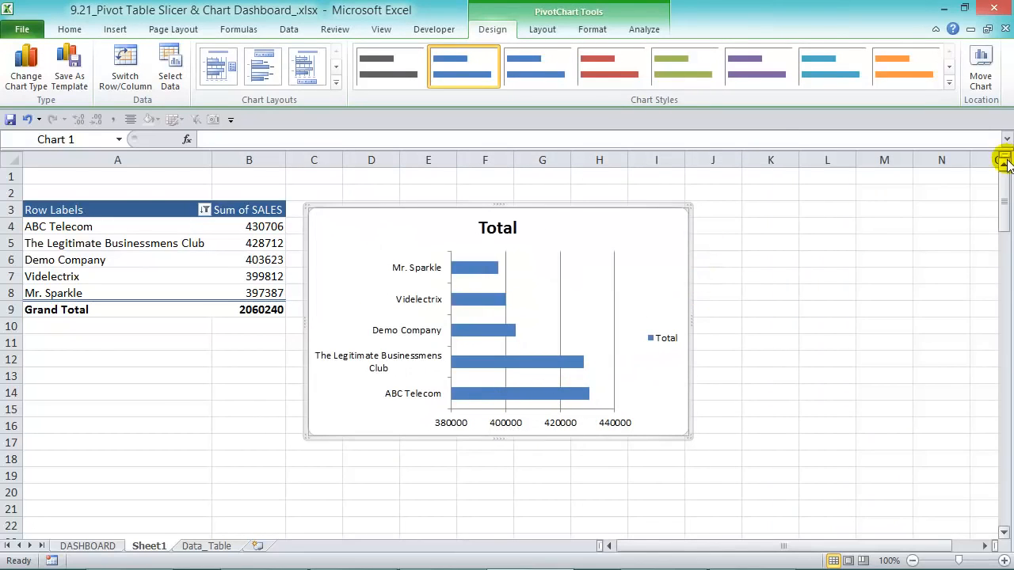
Widen the PivotChart so its upper corner reaches column M, and delete the chart legend.
drag(688, 205, 898, 207)
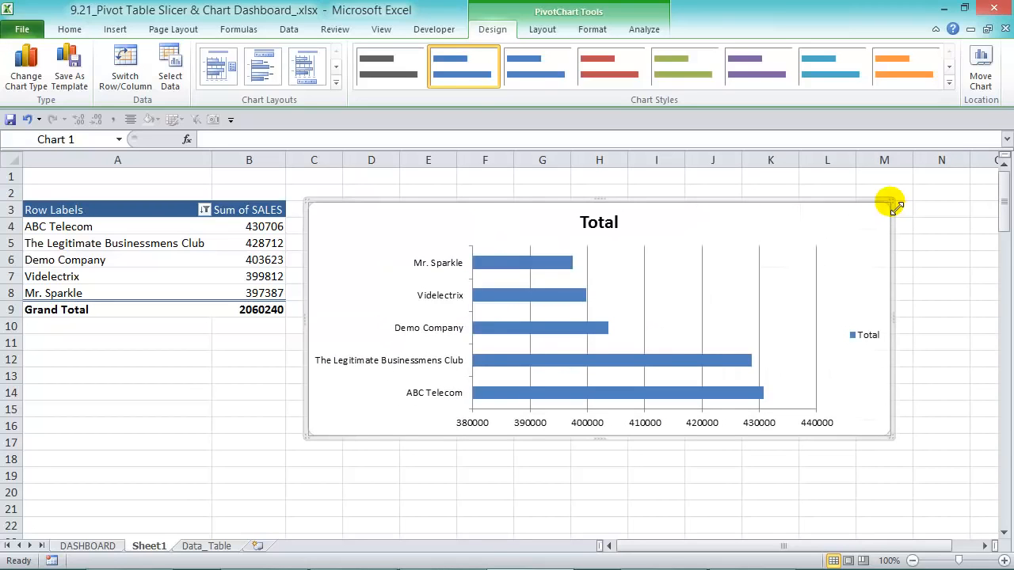
click(872, 335)
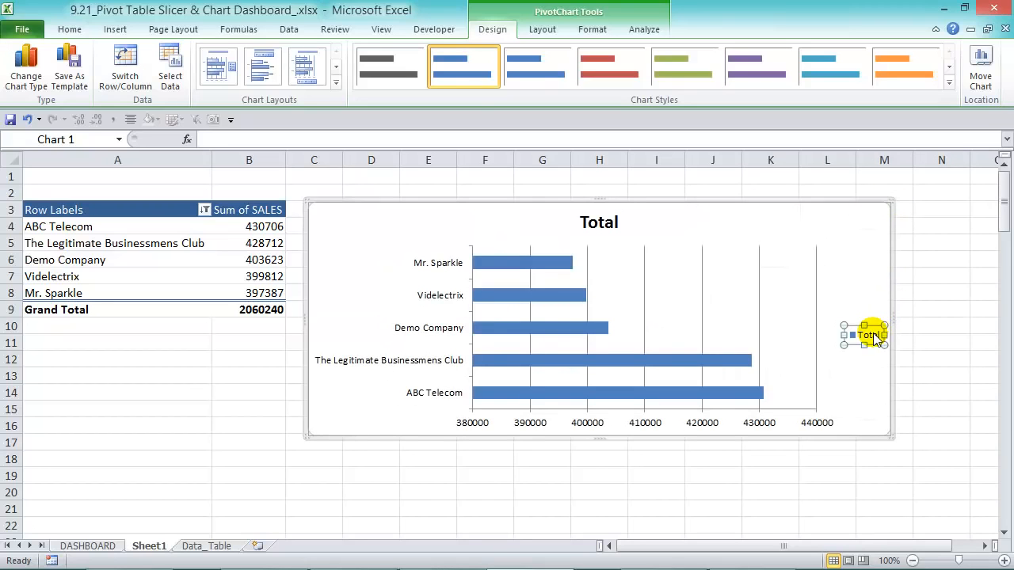
key(Delete)
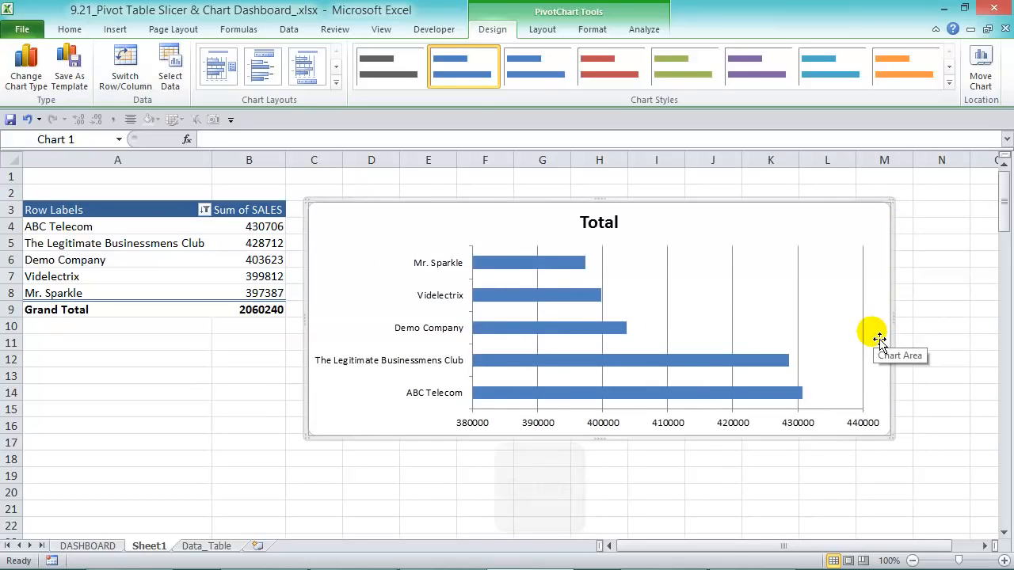
Apply the blue chart style with shadowed bars to the PivotChart and delete its vertical gridlines.
click(504, 30)
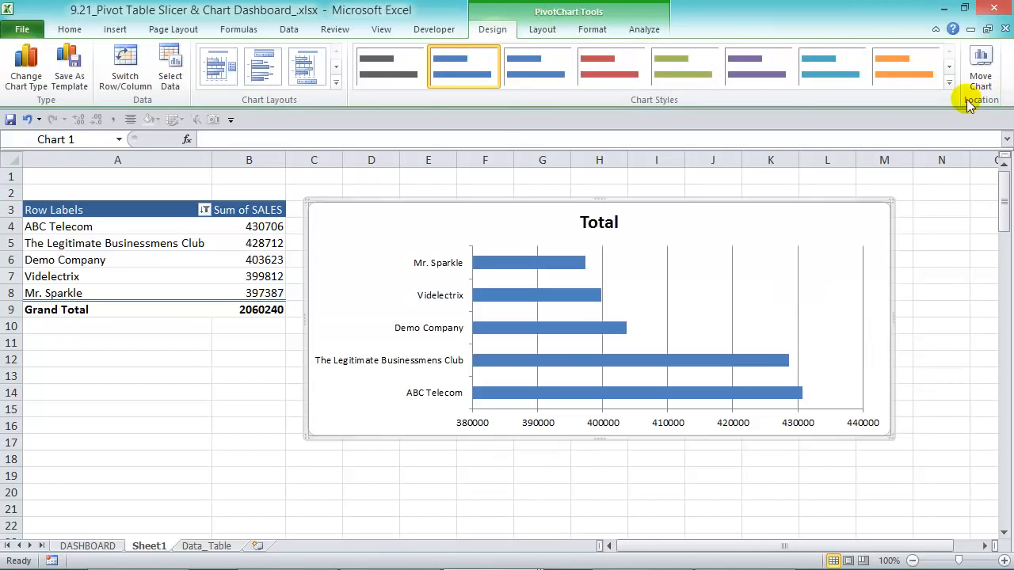
click(950, 81)
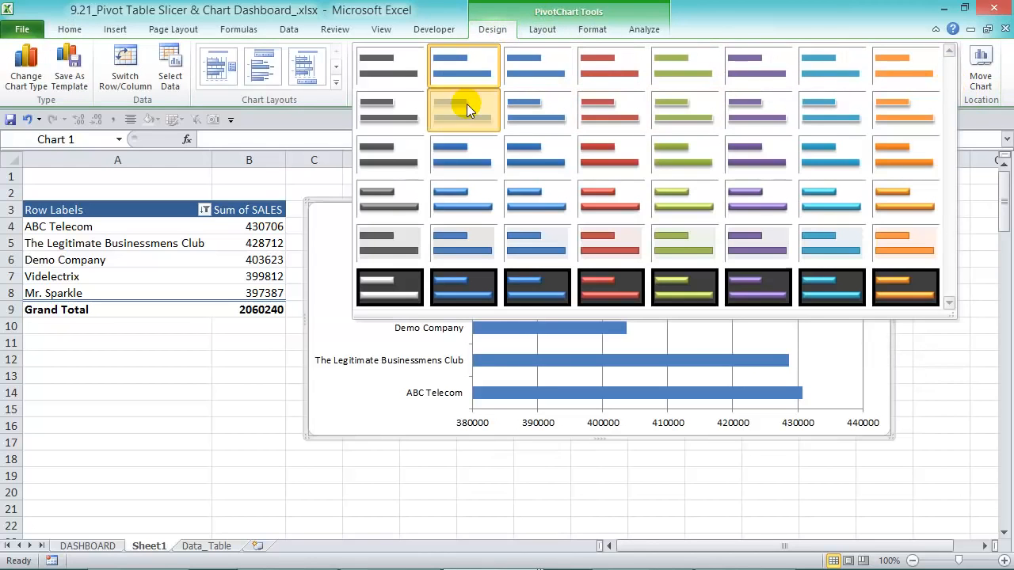
click(467, 106)
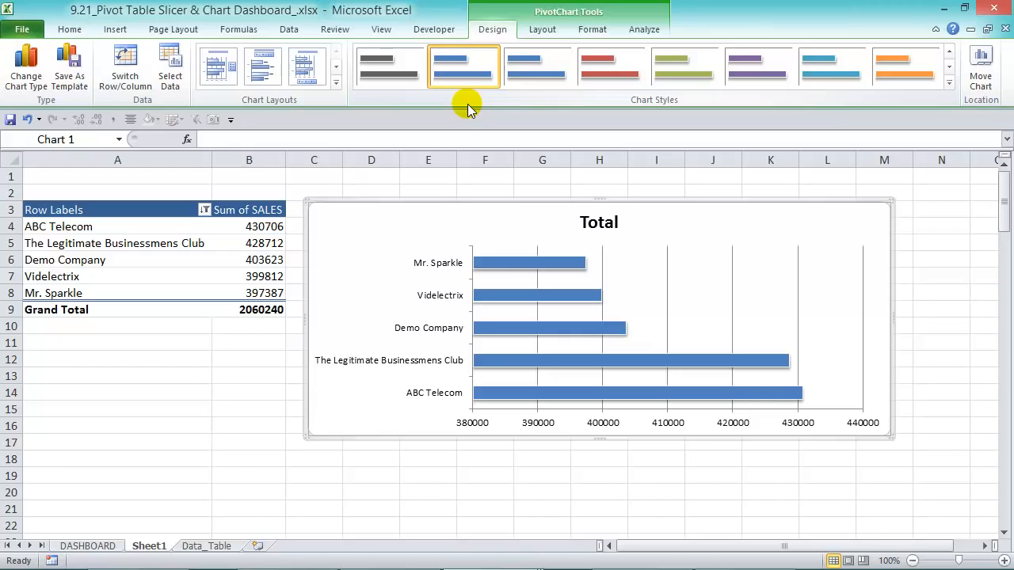
click(668, 293)
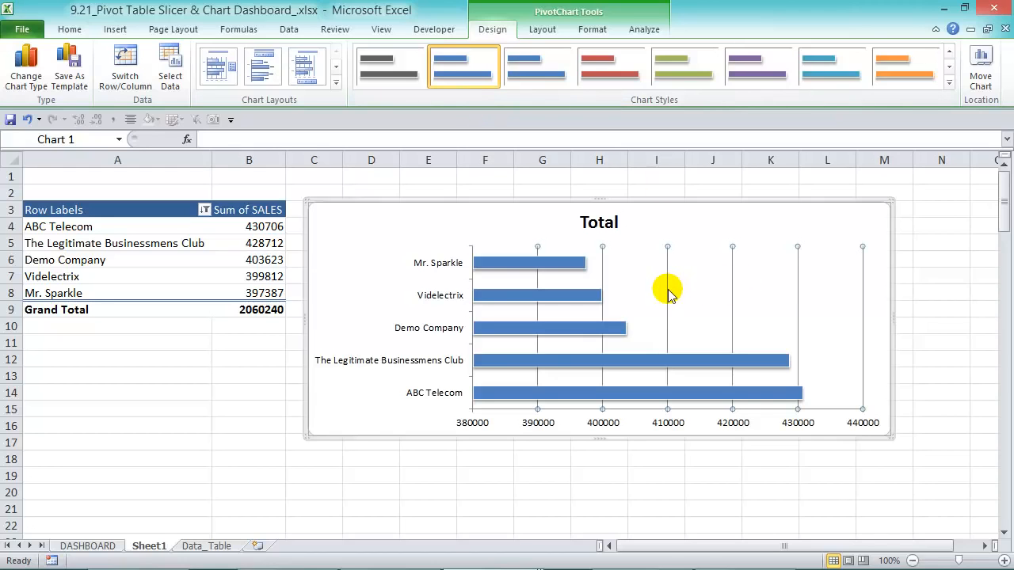
key(Delete)
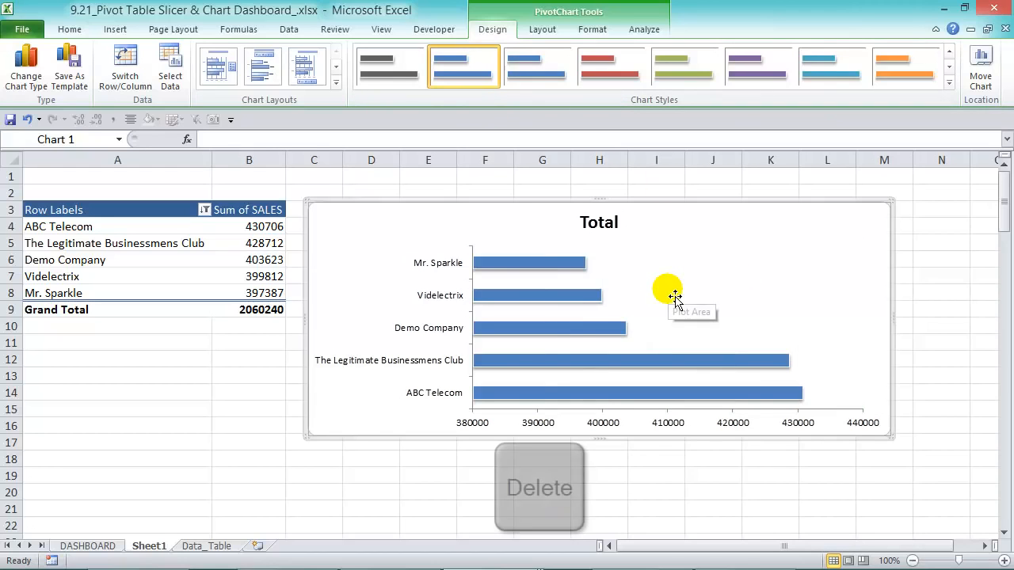
Color the channel partner axis labels dark gray and delete the sales value axis from the chart.
click(438, 264)
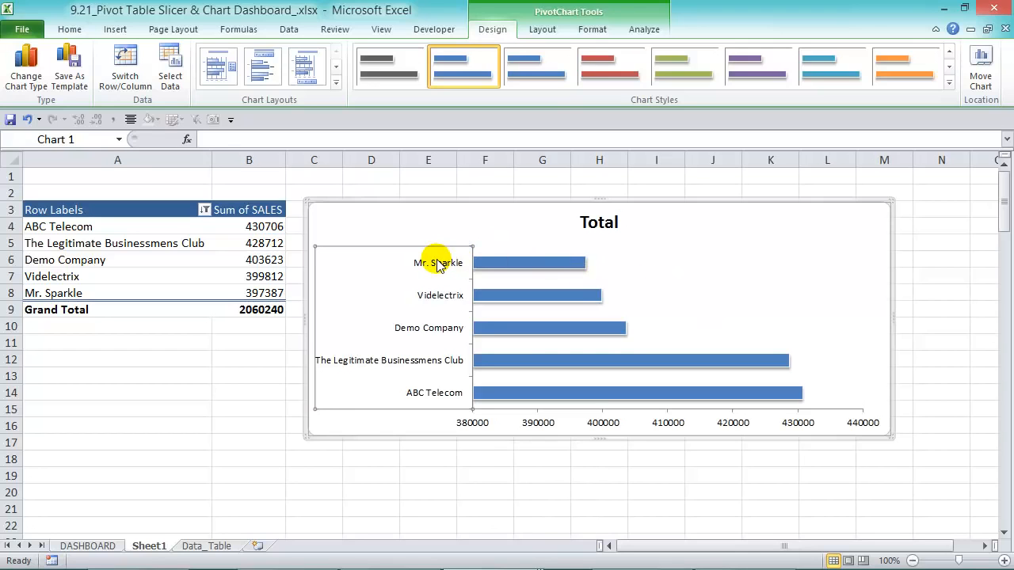
click(70, 29)
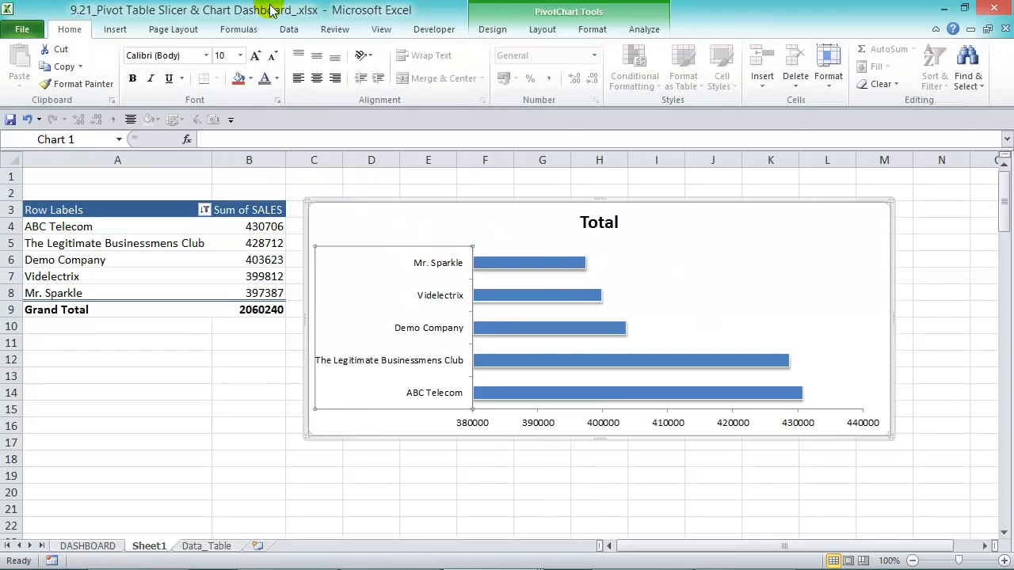
click(276, 77)
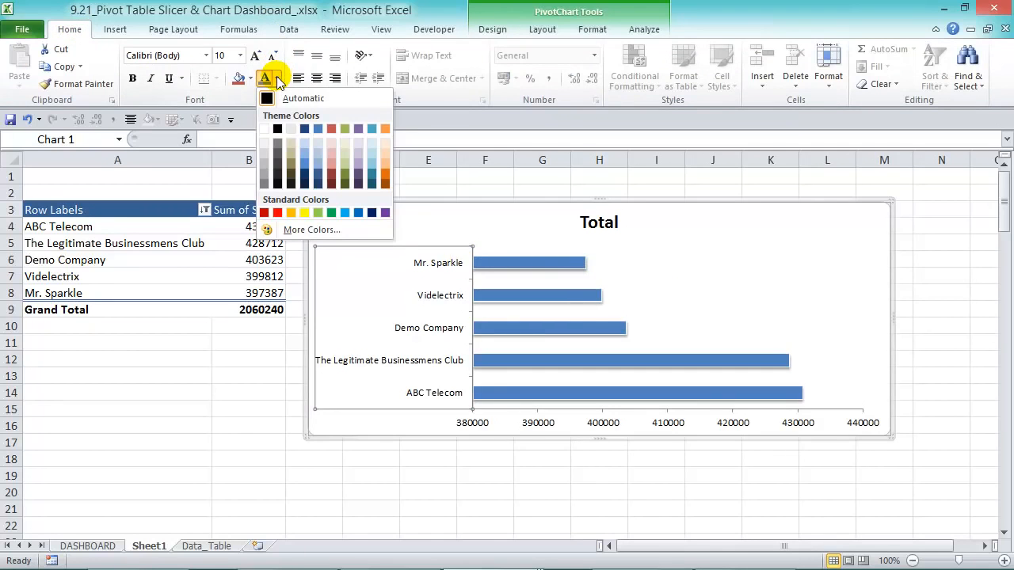
click(266, 185)
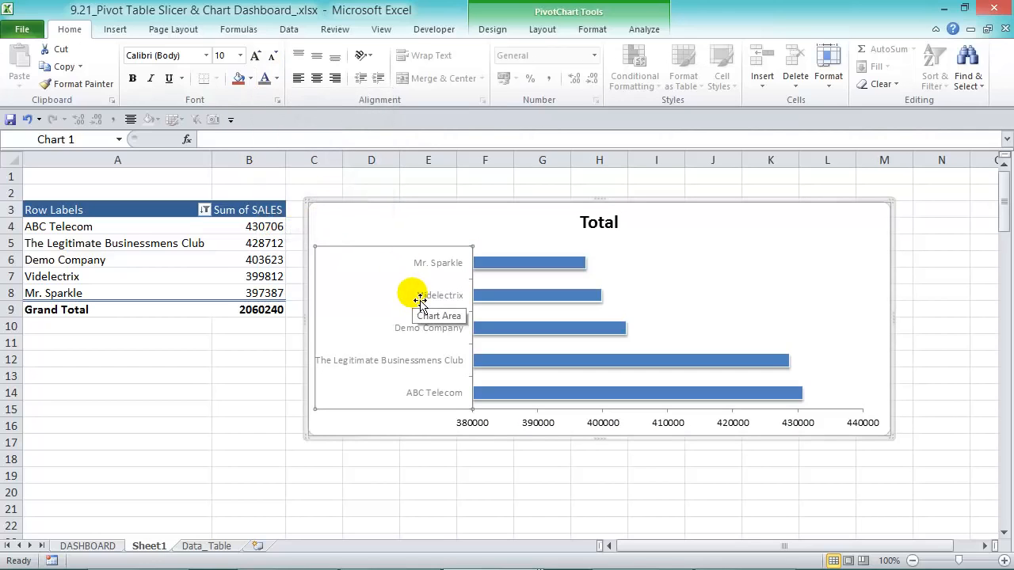
click(541, 422)
key(Delete)
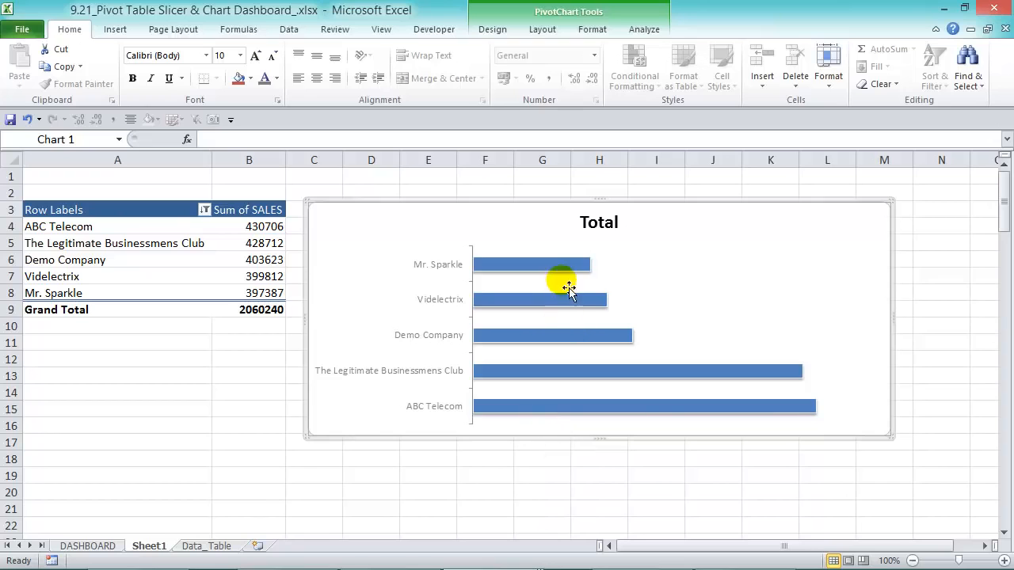
Add data labels to the chart's bars and color the label text dark blue.
click(569, 265)
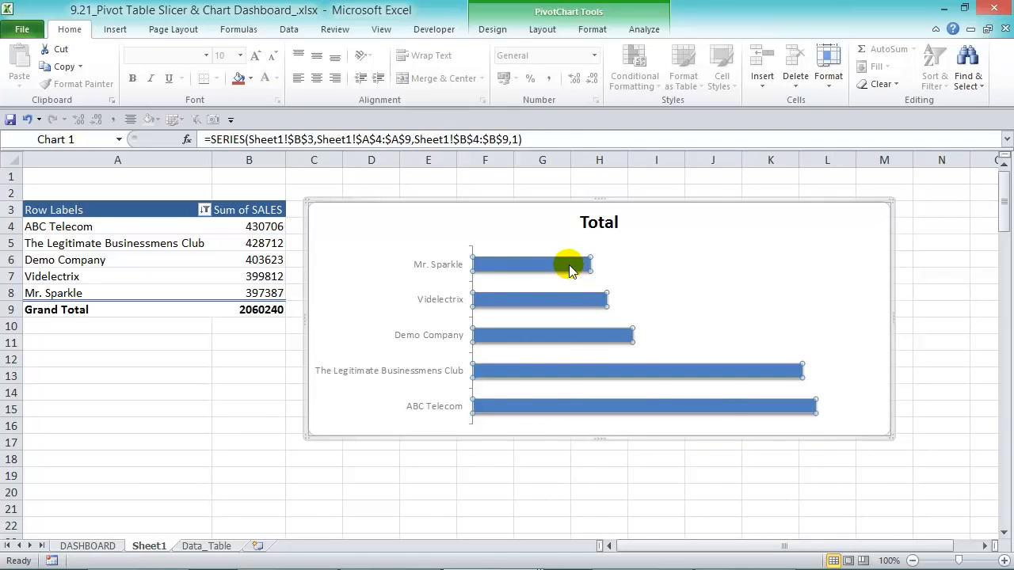
right_click(569, 264)
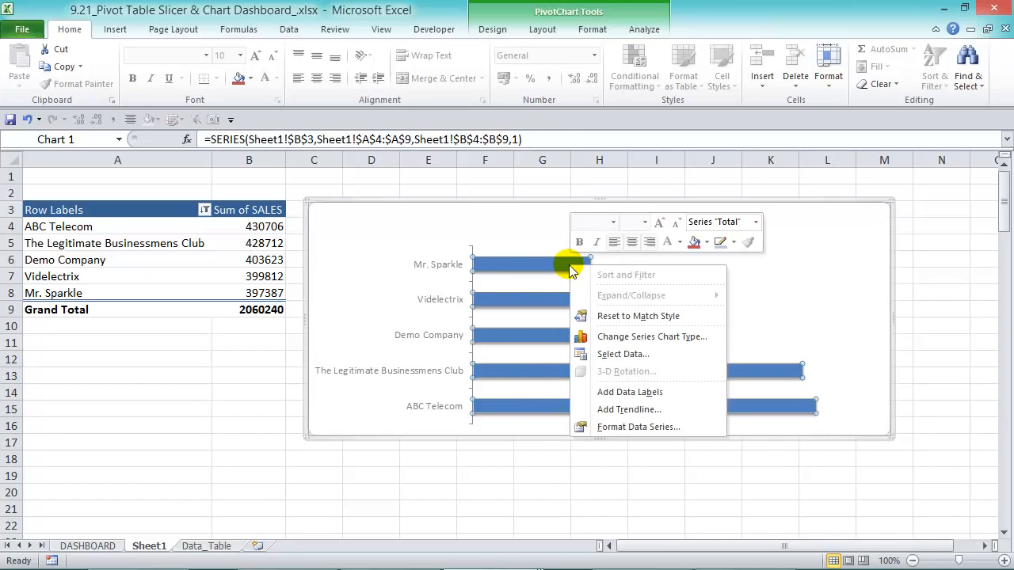
click(688, 394)
click(632, 272)
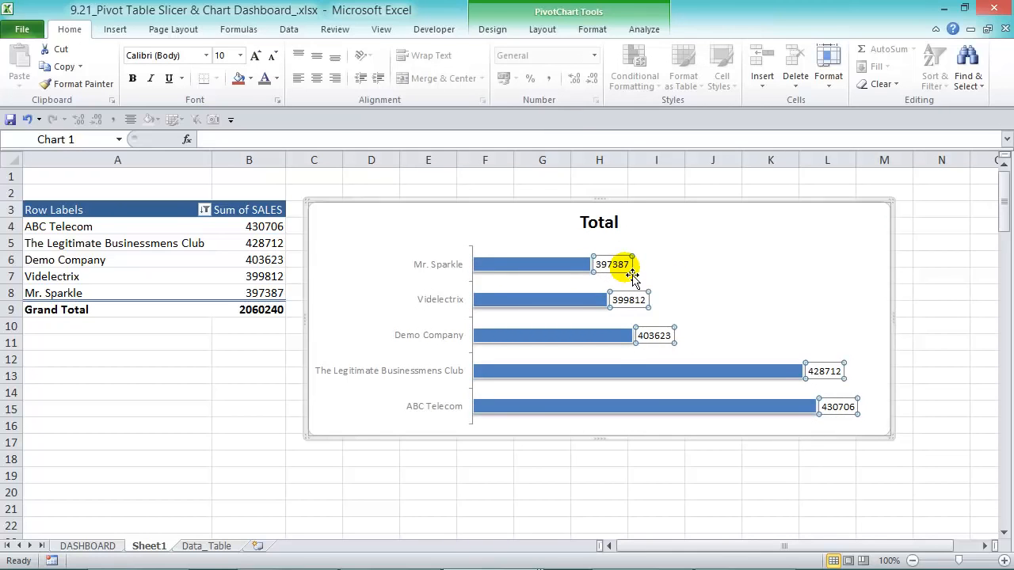
click(276, 78)
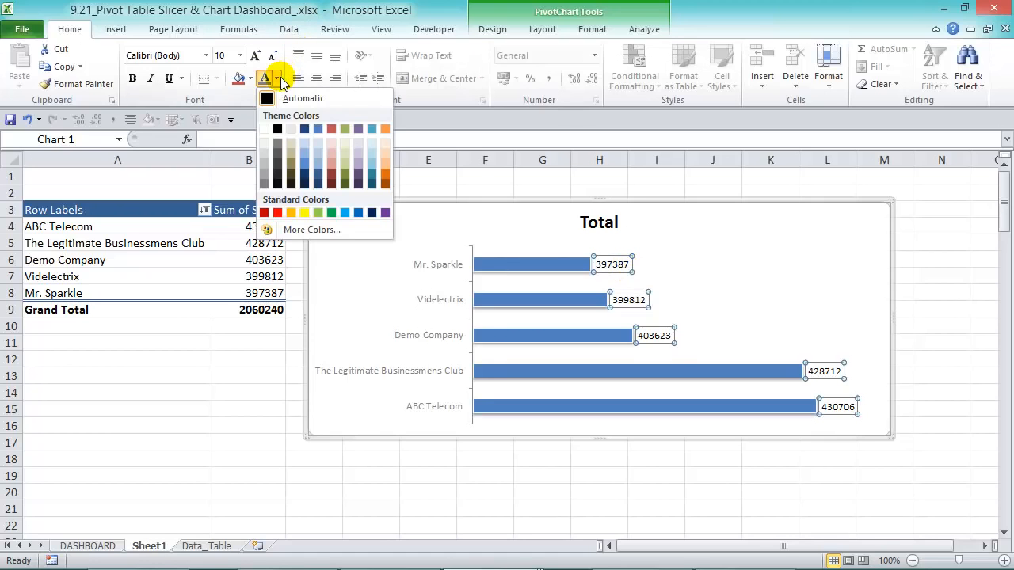
click(307, 131)
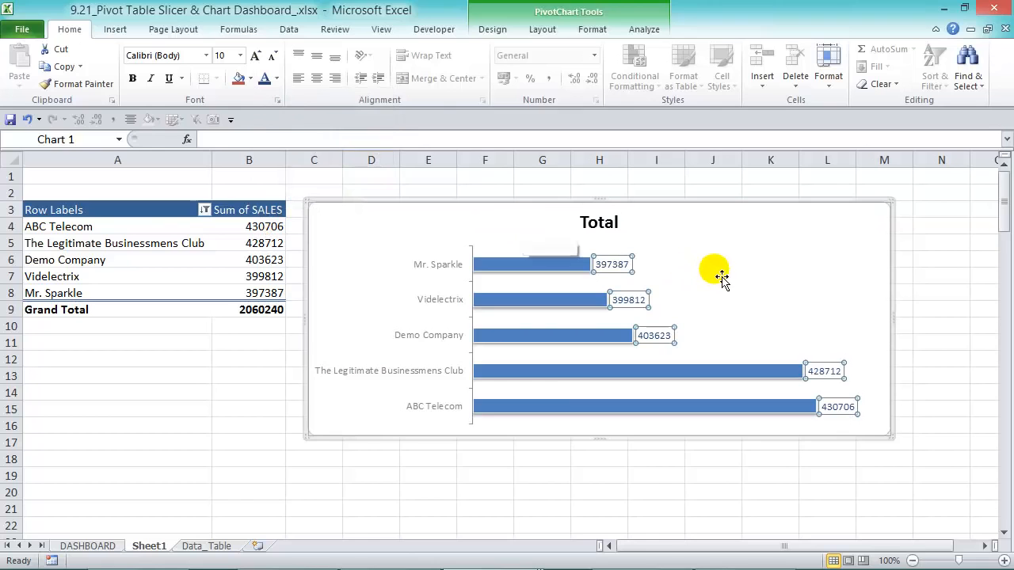
Format the data labels as Number with the 1000 separator and 0 decimal places.
key(ctrl+1)
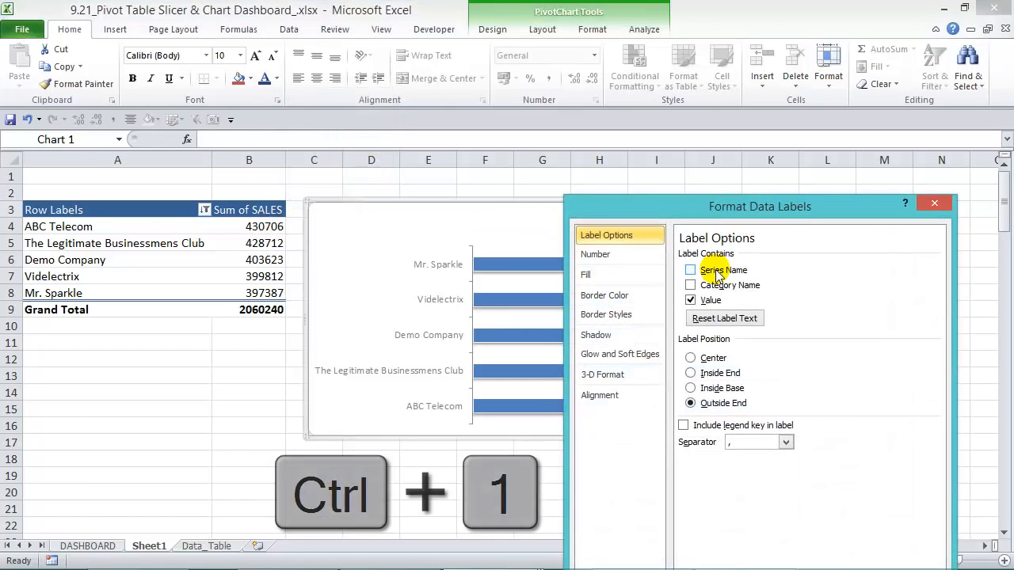
click(624, 255)
click(695, 278)
click(751, 274)
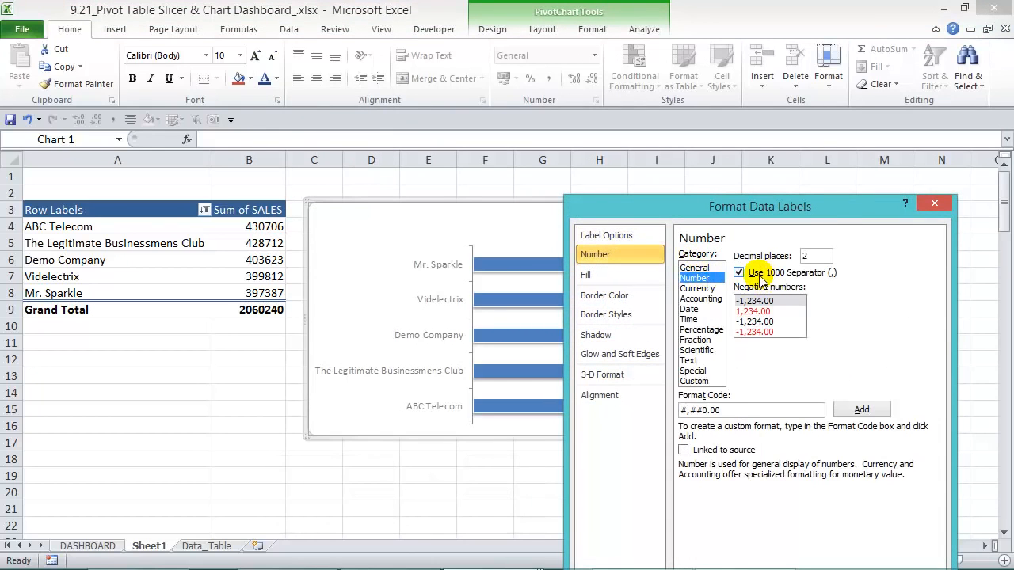
double_click(805, 256)
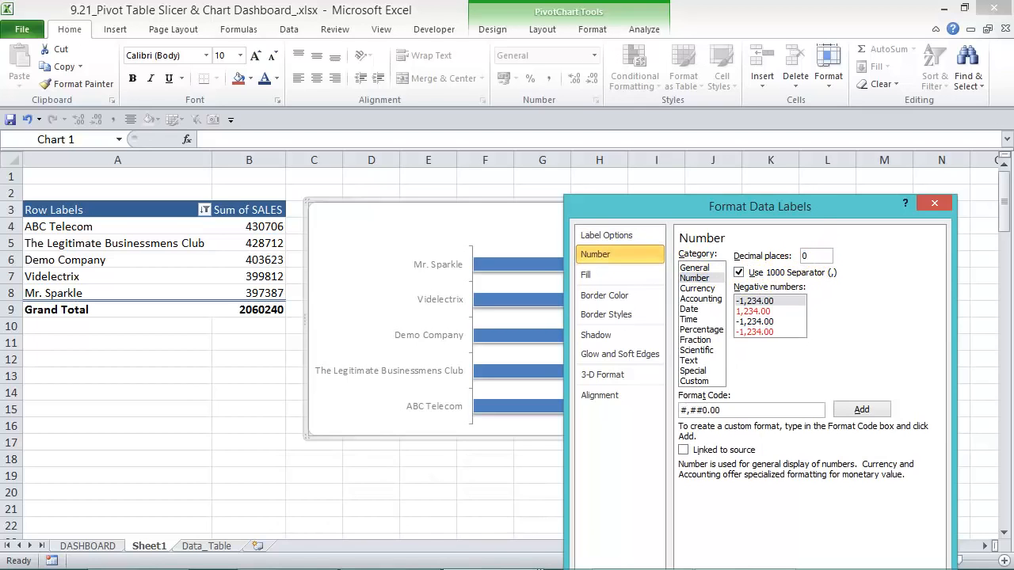
text(0)
drag(820, 209, 820, 172)
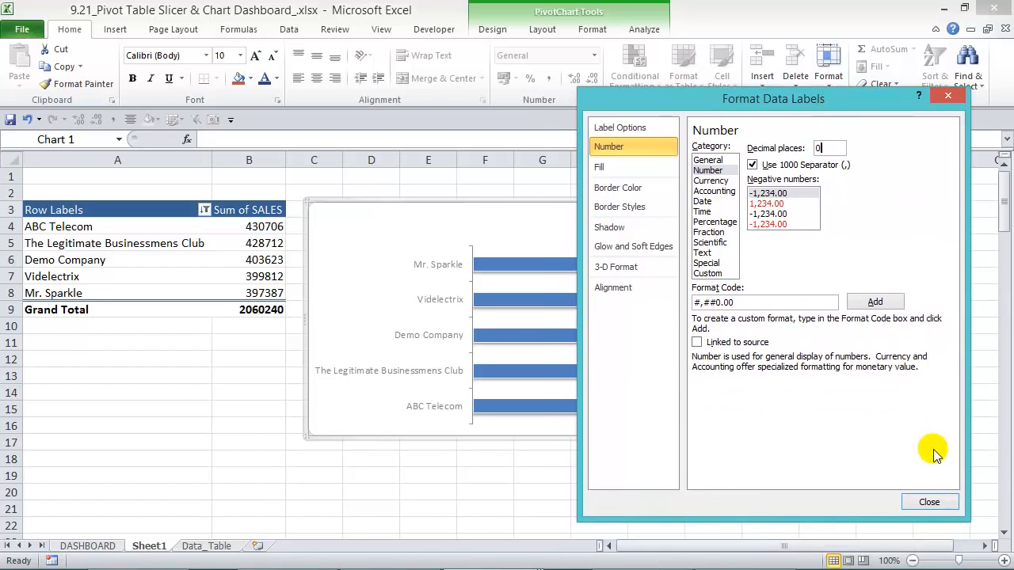
click(939, 503)
Change the chart title to "Top 5 Channel Partners" and color its text dark gray.
click(616, 226)
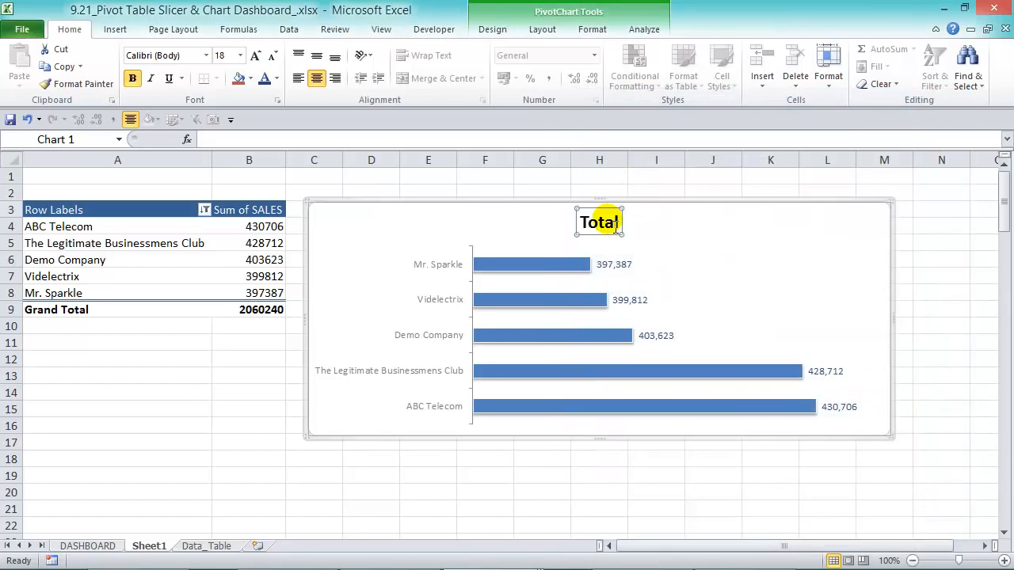
double_click(607, 222)
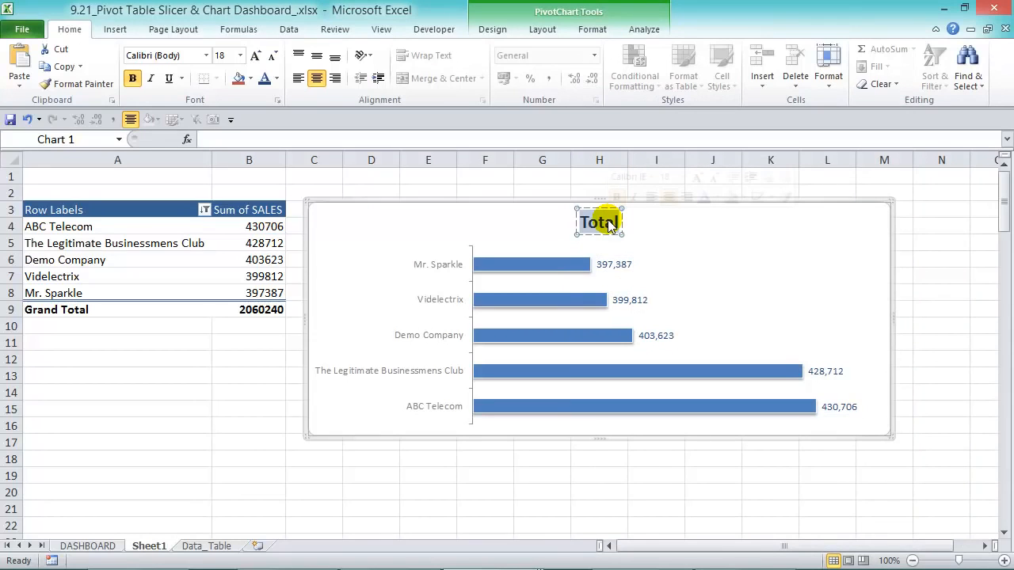
text(T)
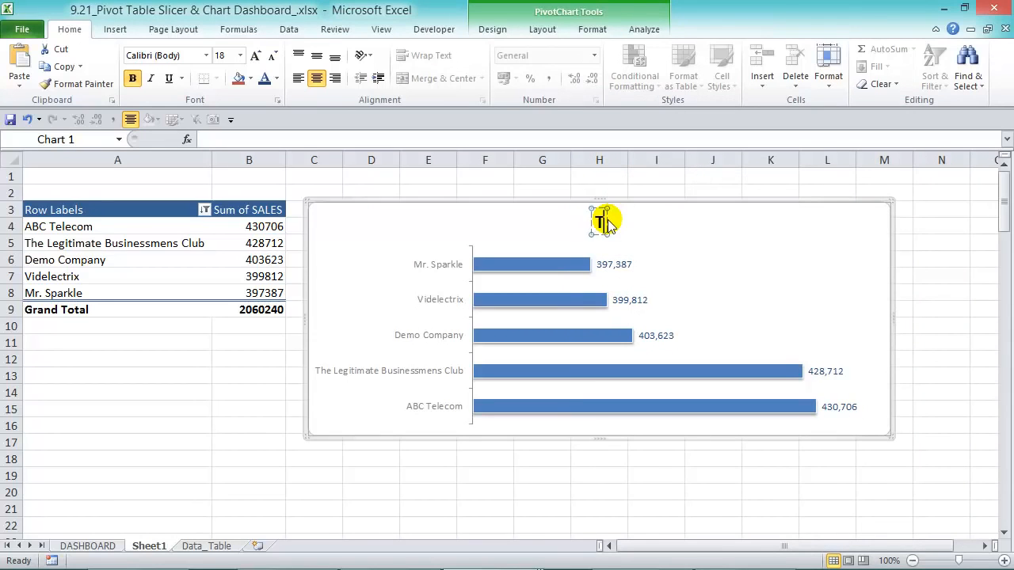
text(op 5 Ch)
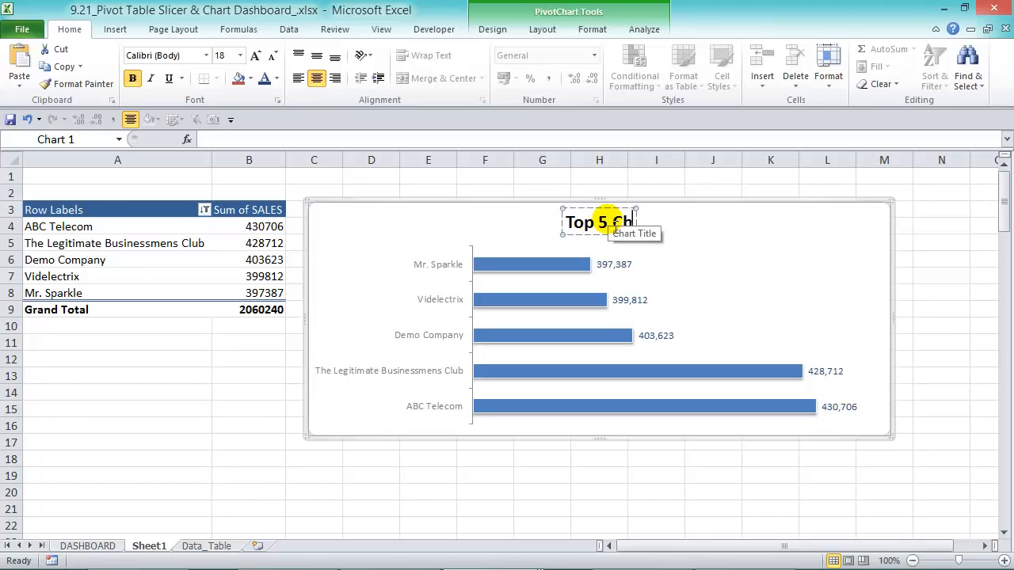
text(annel Partners)
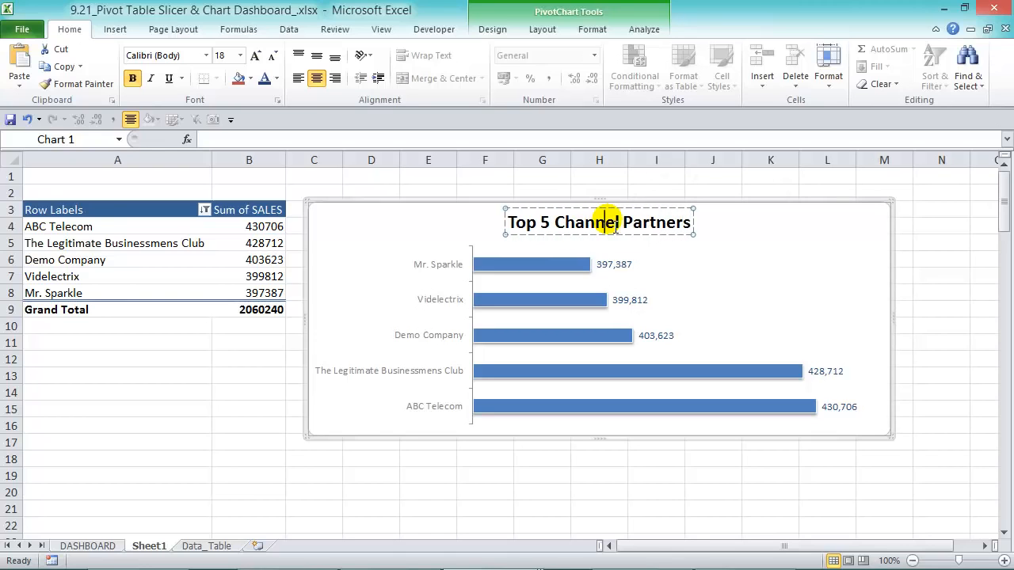
triple_click(609, 224)
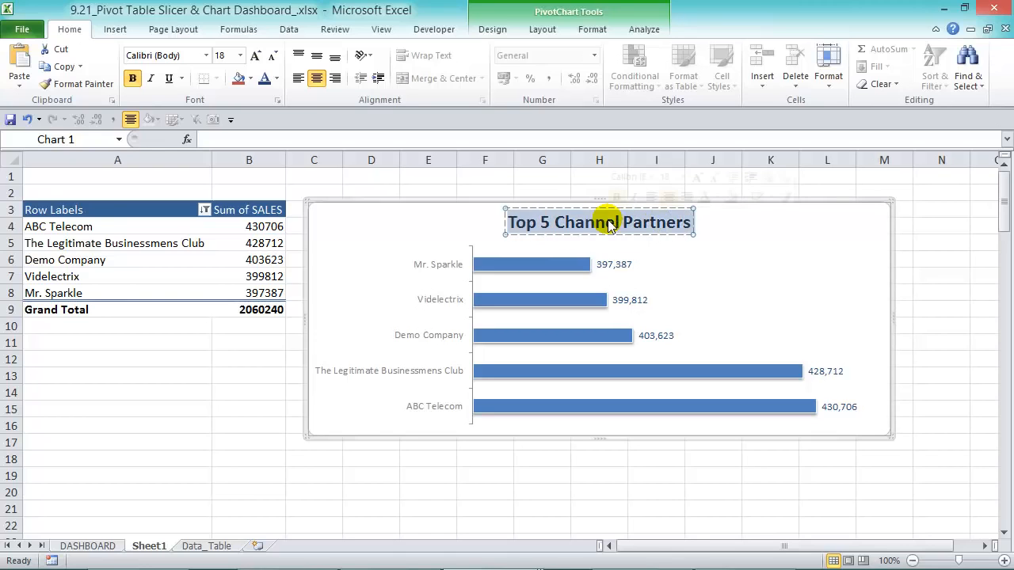
click(717, 197)
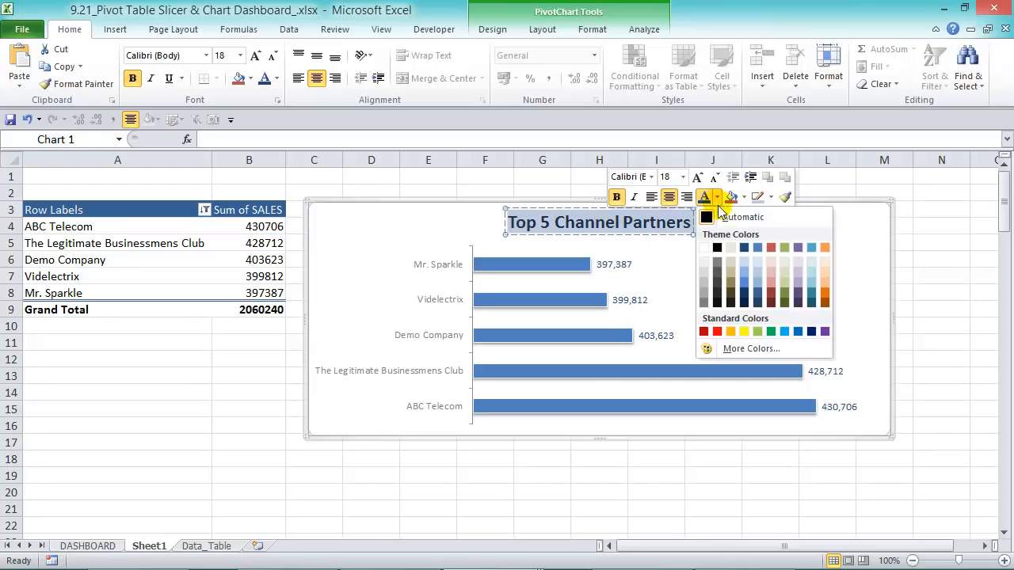
click(704, 303)
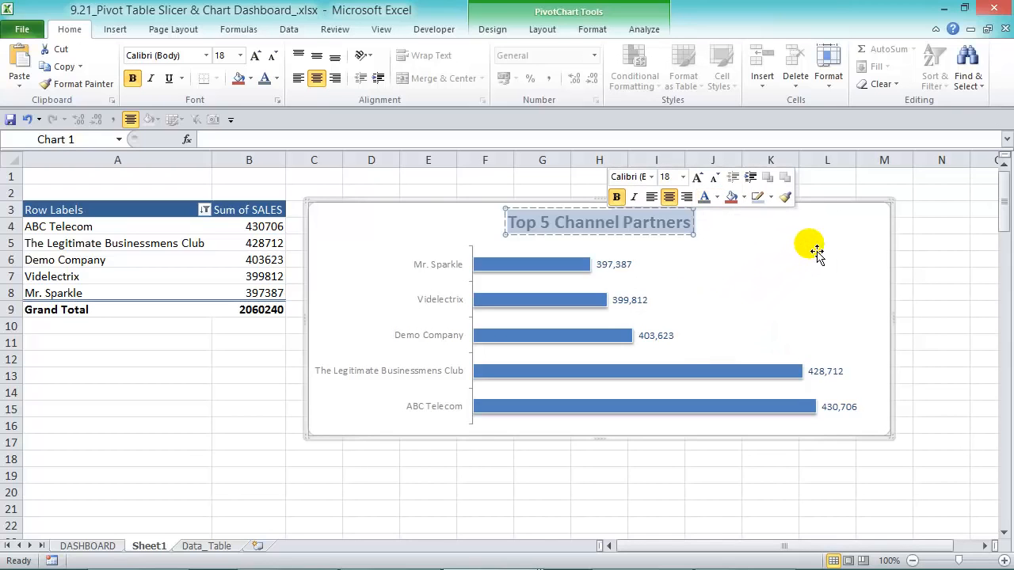
Fill the PivotChart's chart area with the lightest gray theme color.
click(800, 232)
right_click(799, 230)
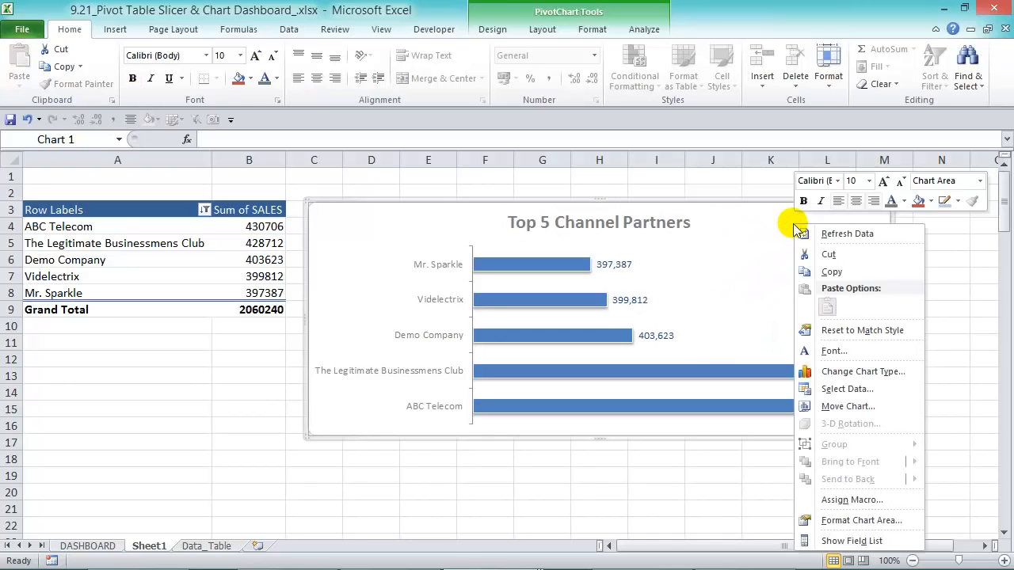
click(932, 202)
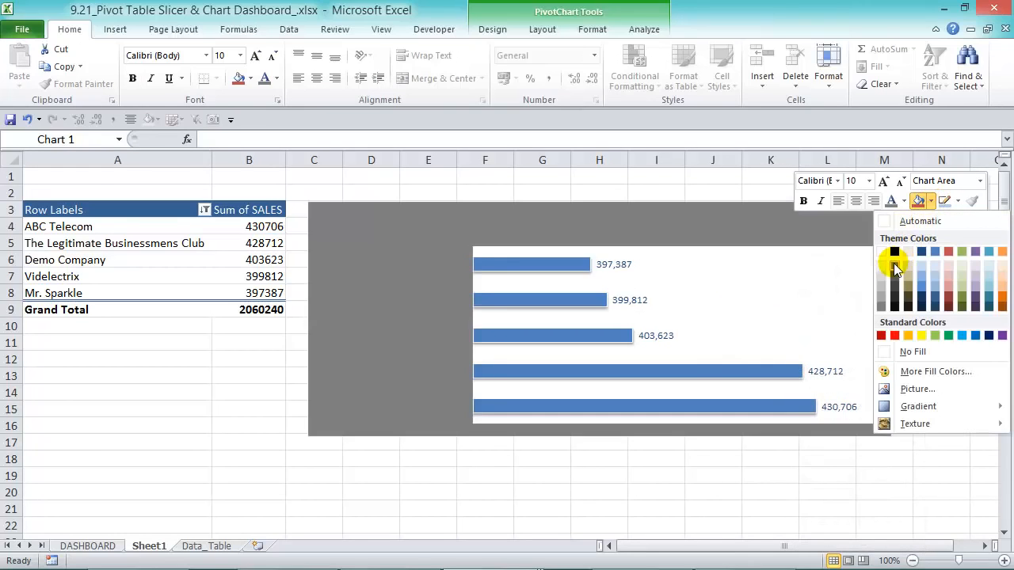
click(883, 267)
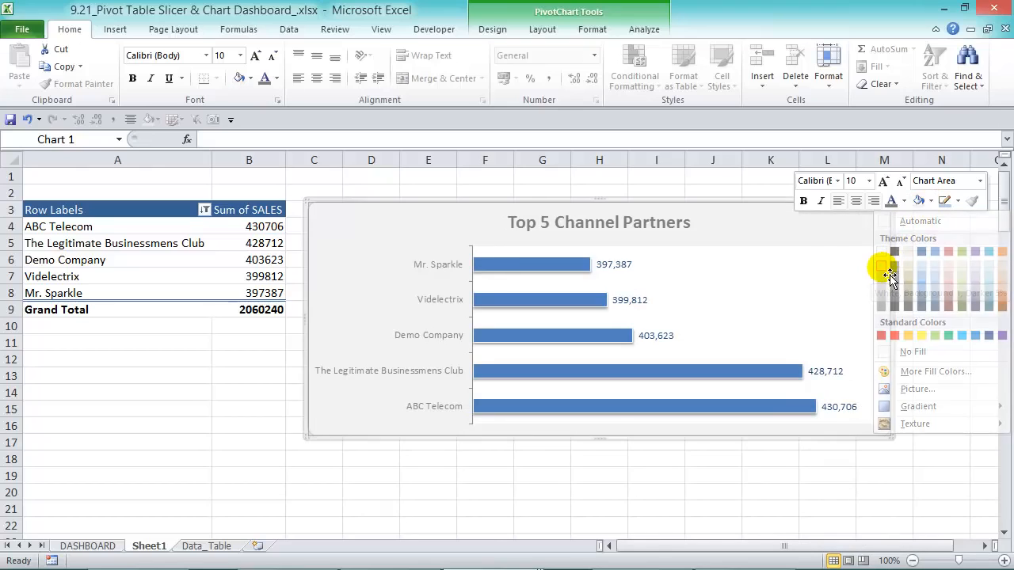
Fill the chart's plot area with the same lightest gray as the chart area.
click(821, 279)
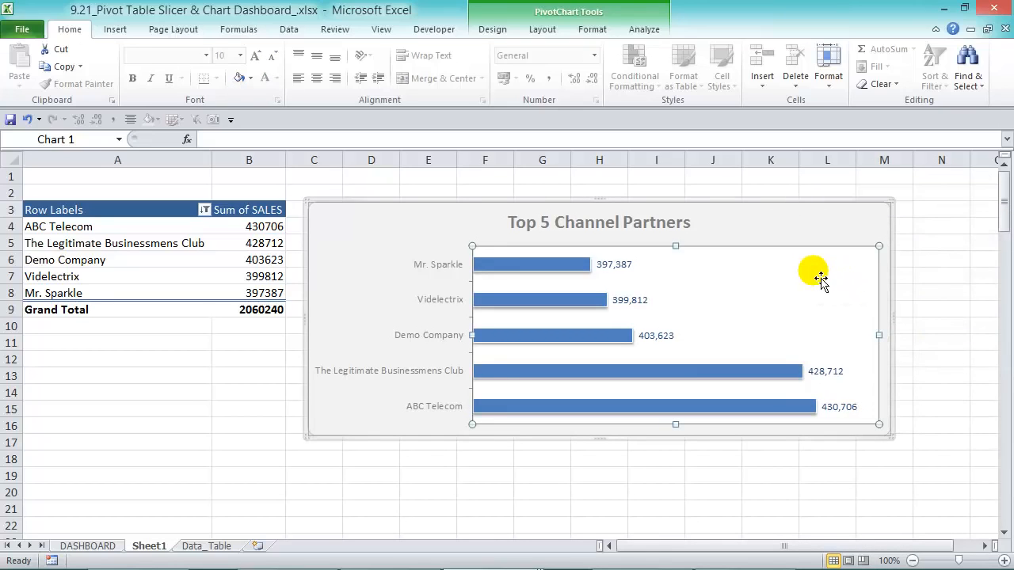
right_click(815, 273)
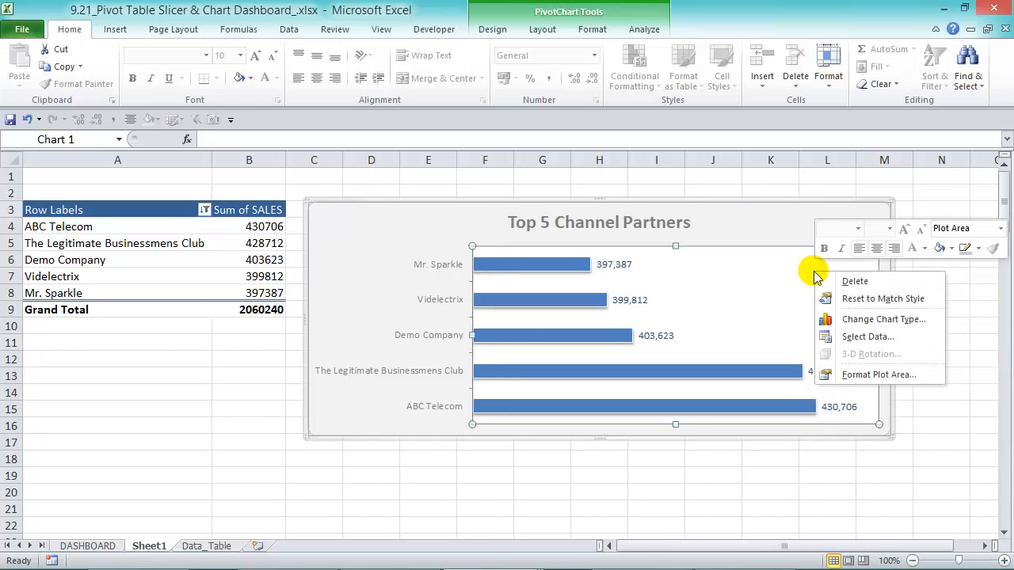
click(938, 250)
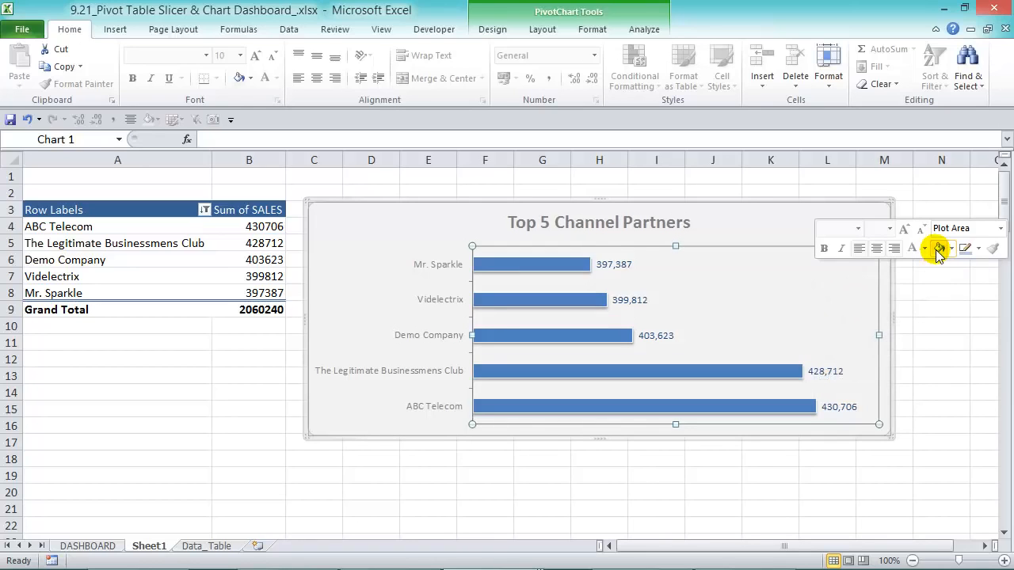
Give the chart area a solid white border line.
click(807, 211)
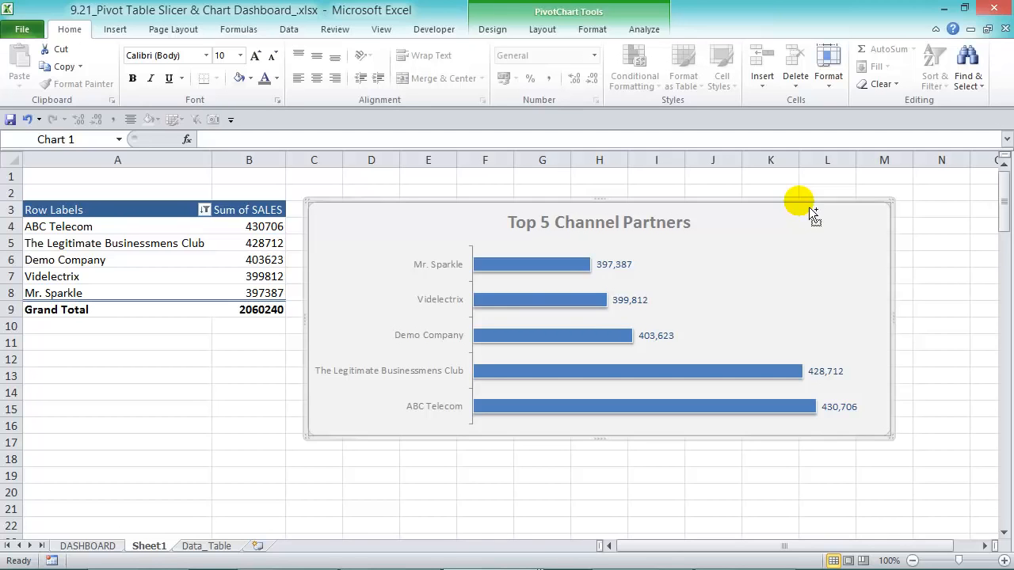
key(ctrl+1)
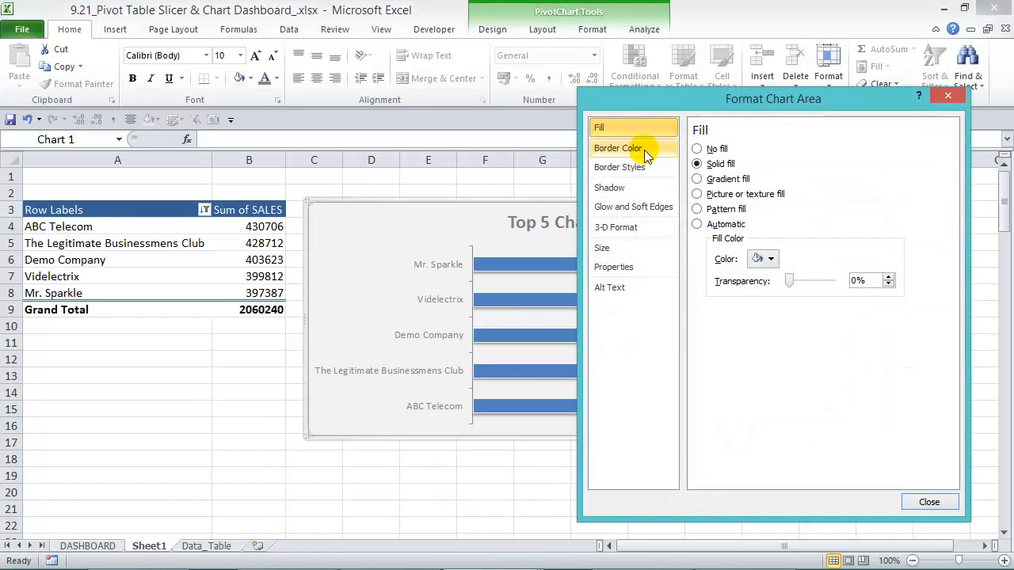
click(644, 151)
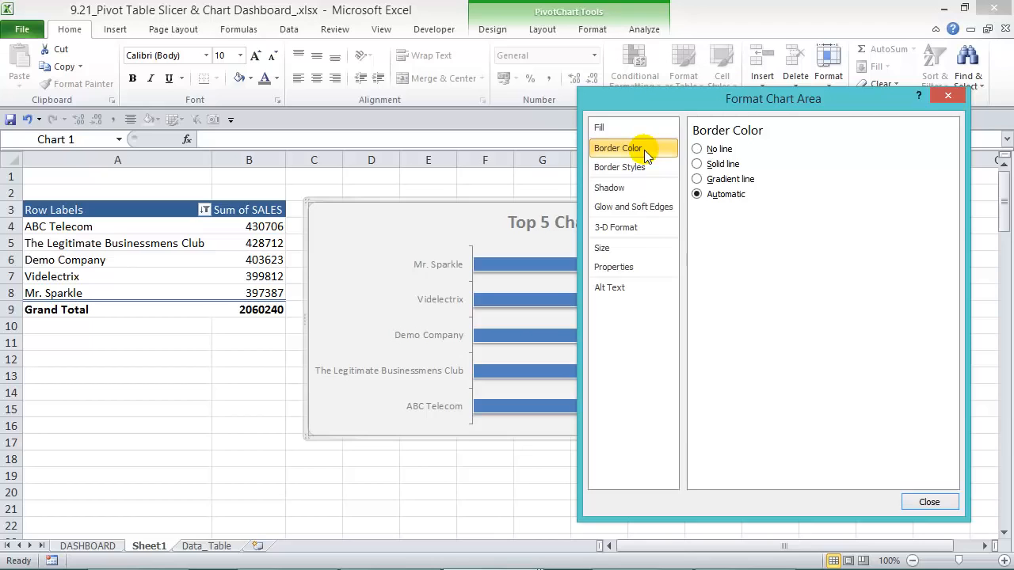
click(697, 164)
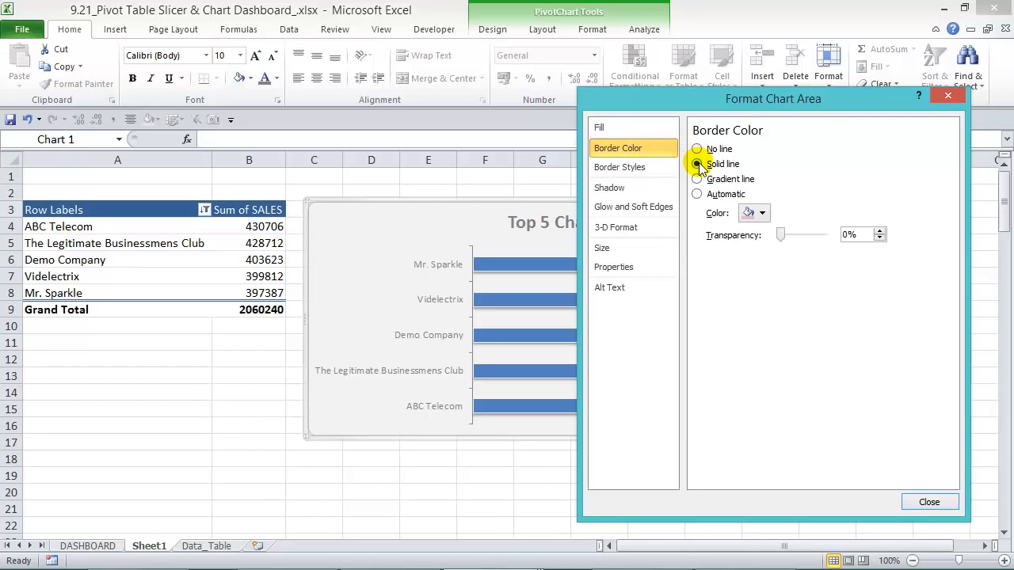
click(763, 212)
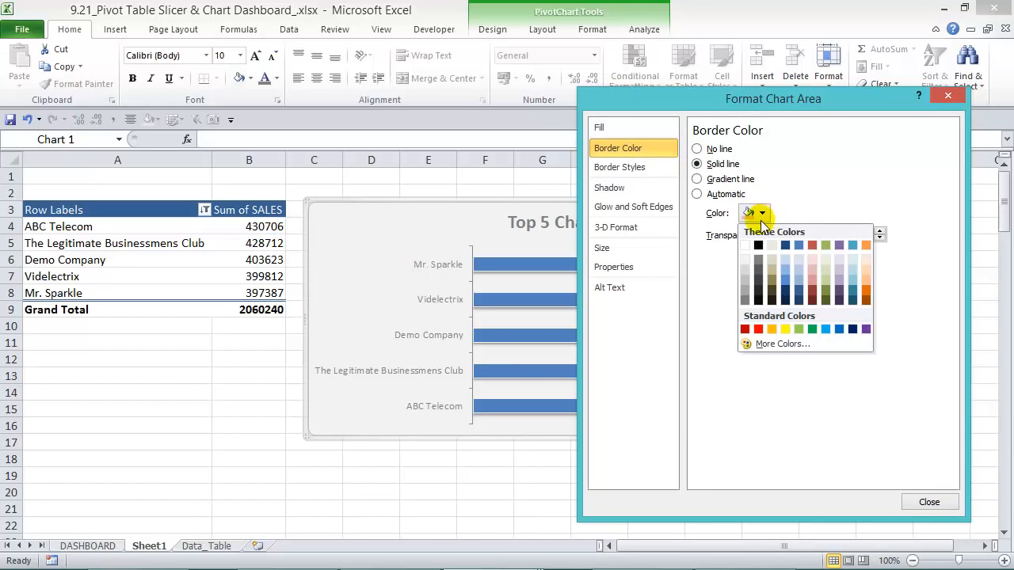
click(745, 246)
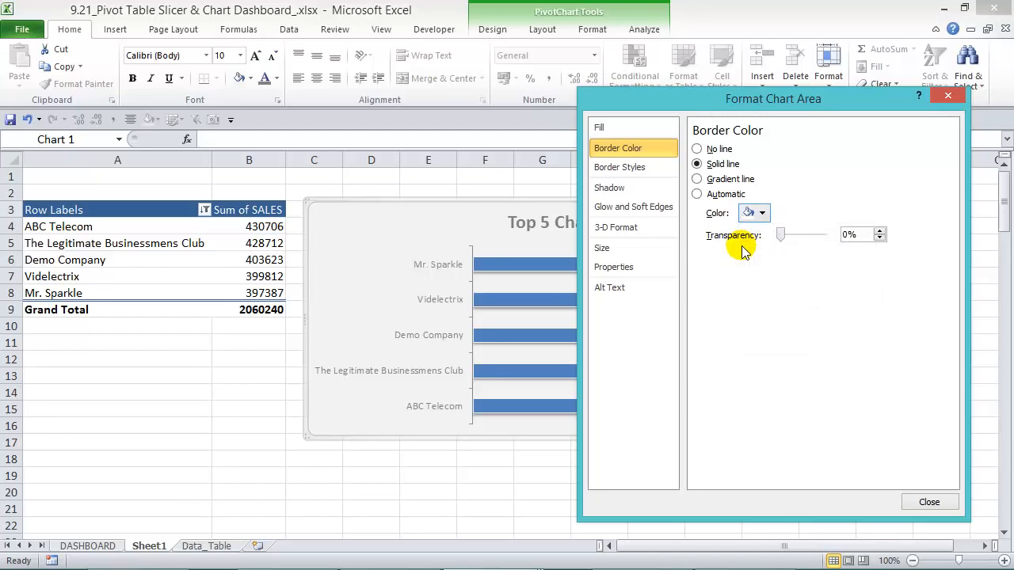
Set the chart area's border width to 5 pt with rounded corners.
click(656, 170)
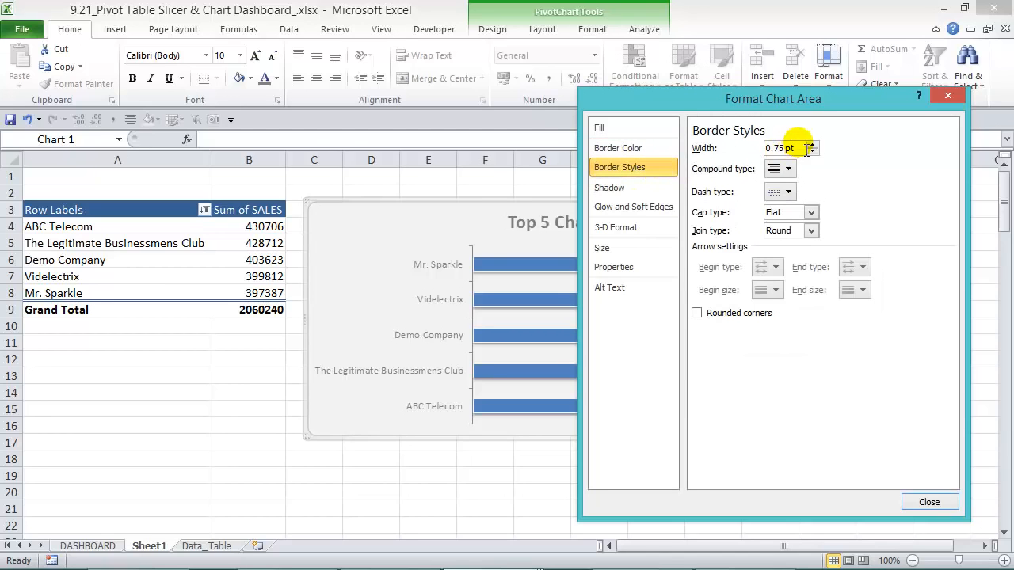
drag(797, 146, 675, 144)
text(5)
key(Tab)
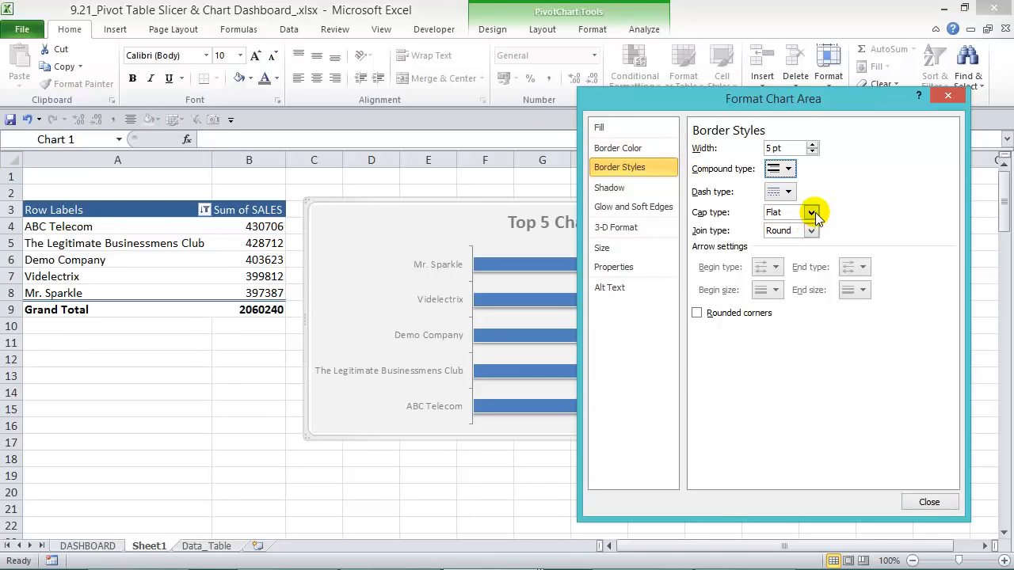
click(697, 313)
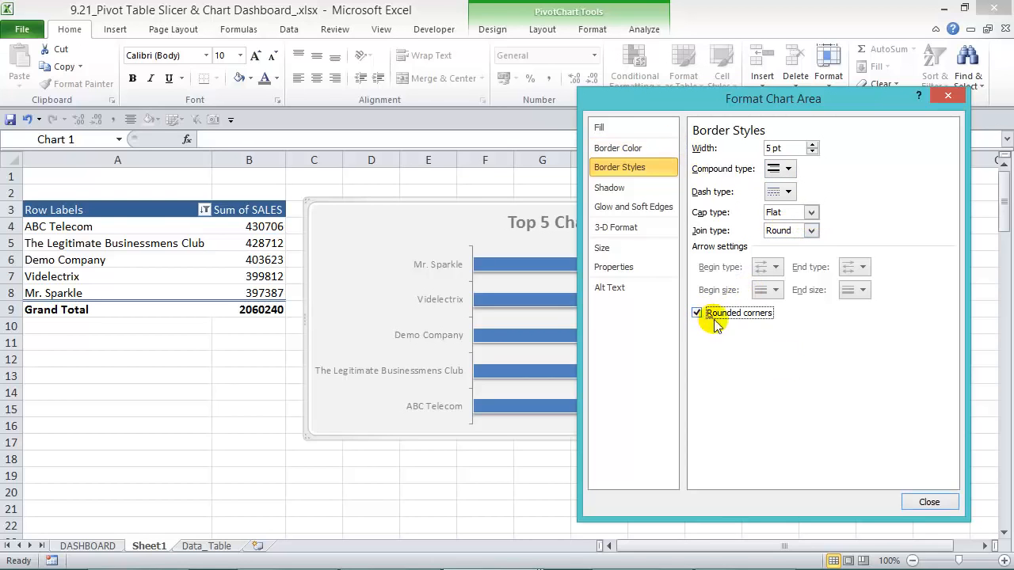
click(926, 503)
click(944, 326)
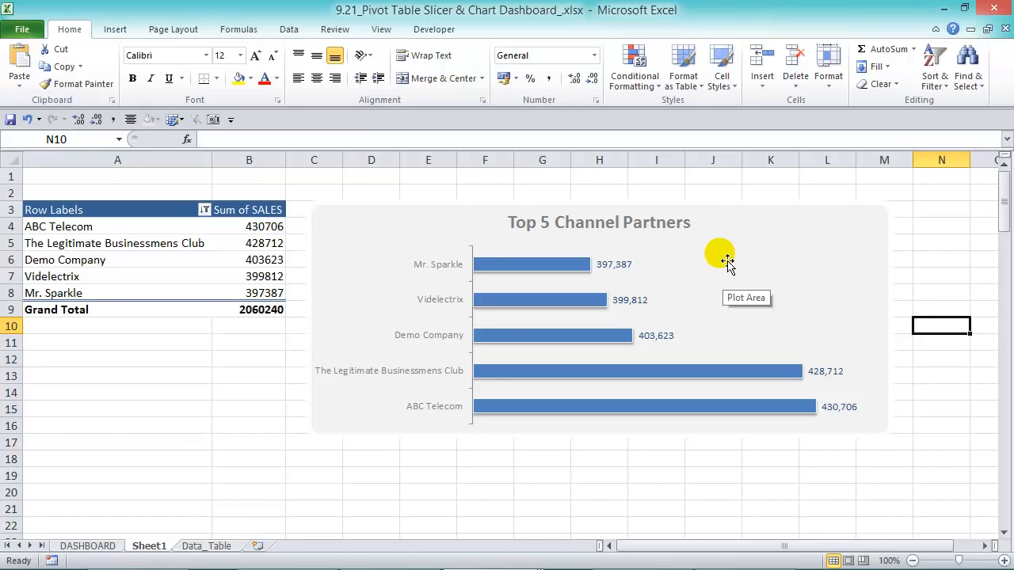
Save the formatted chart as a chart template named "DAshboard Chart".
click(727, 262)
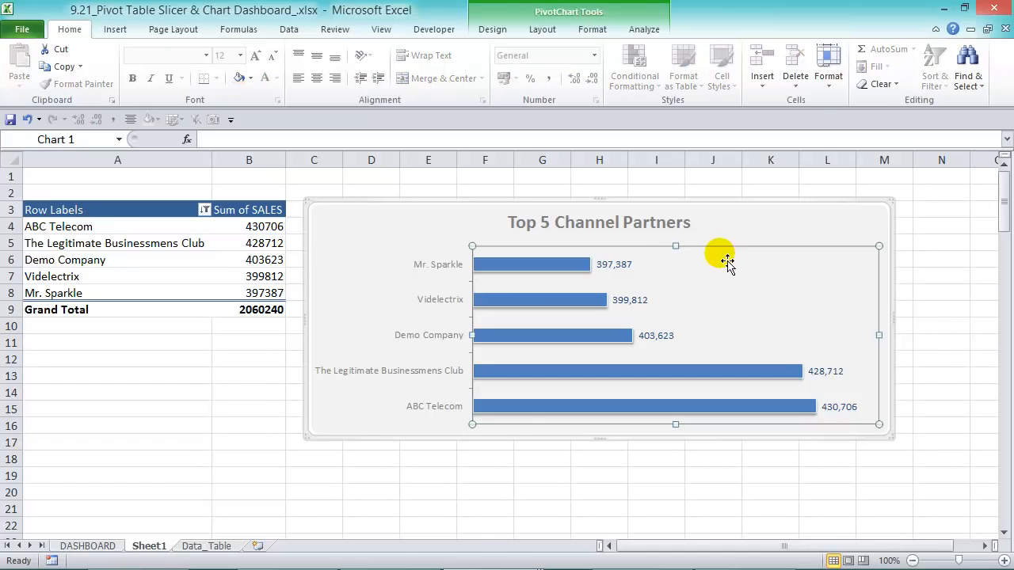
click(492, 30)
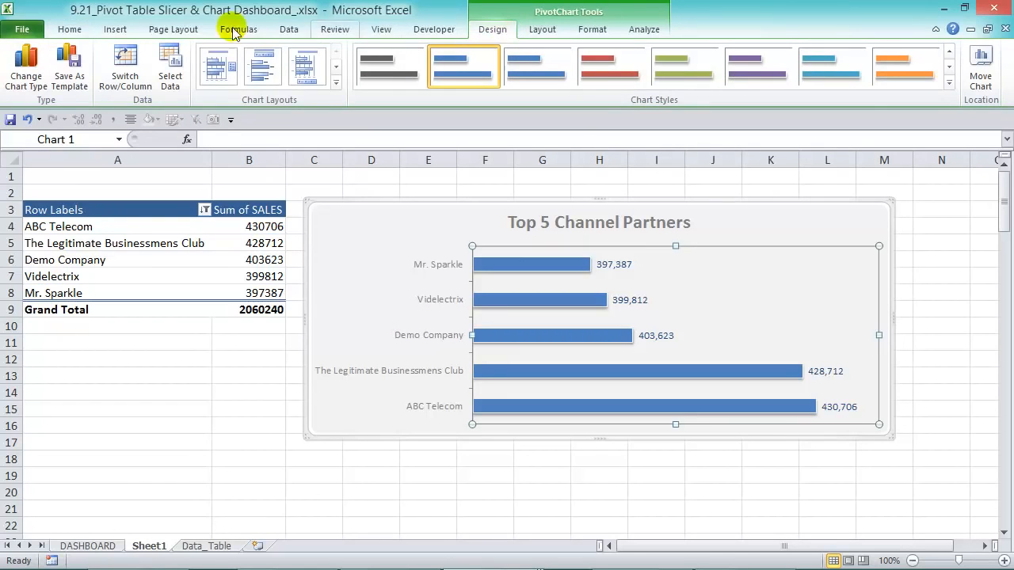
click(69, 76)
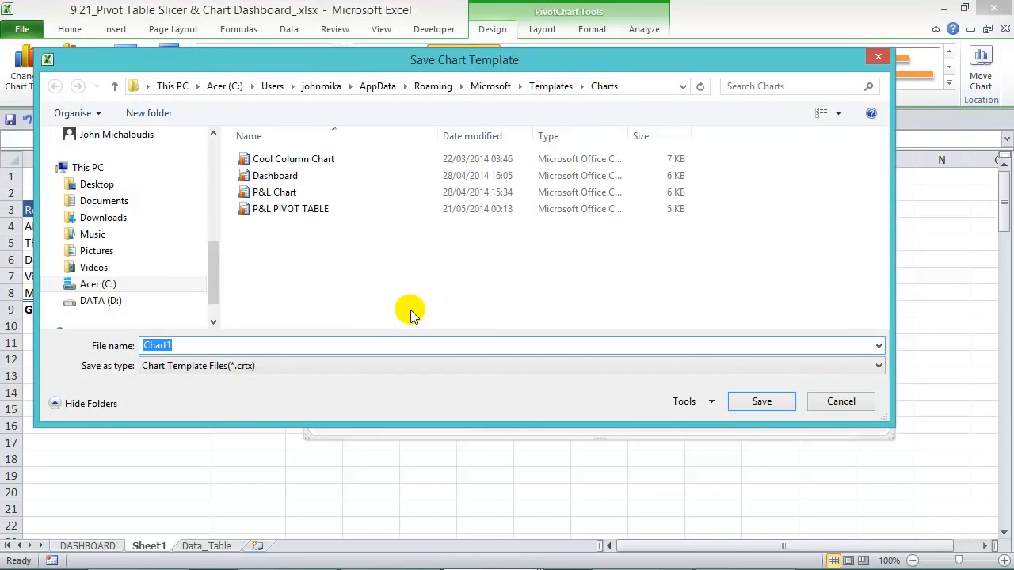
text(DAs)
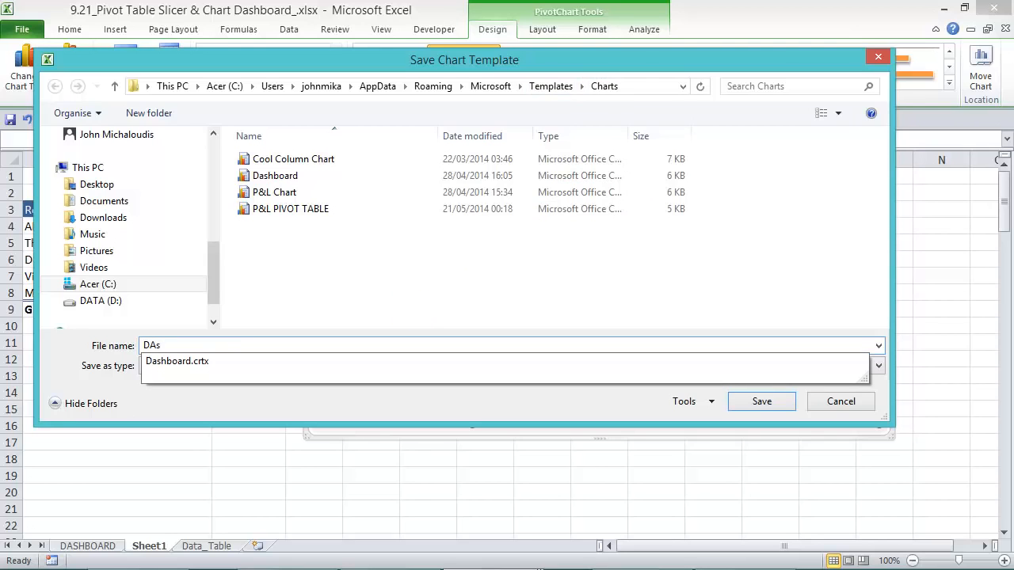
text(hboard Chart)
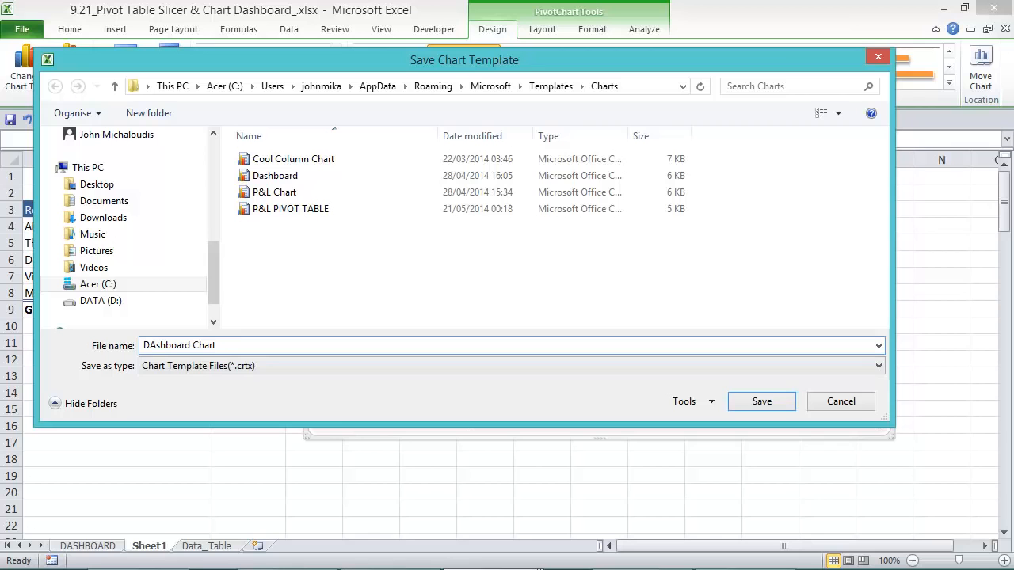
click(778, 401)
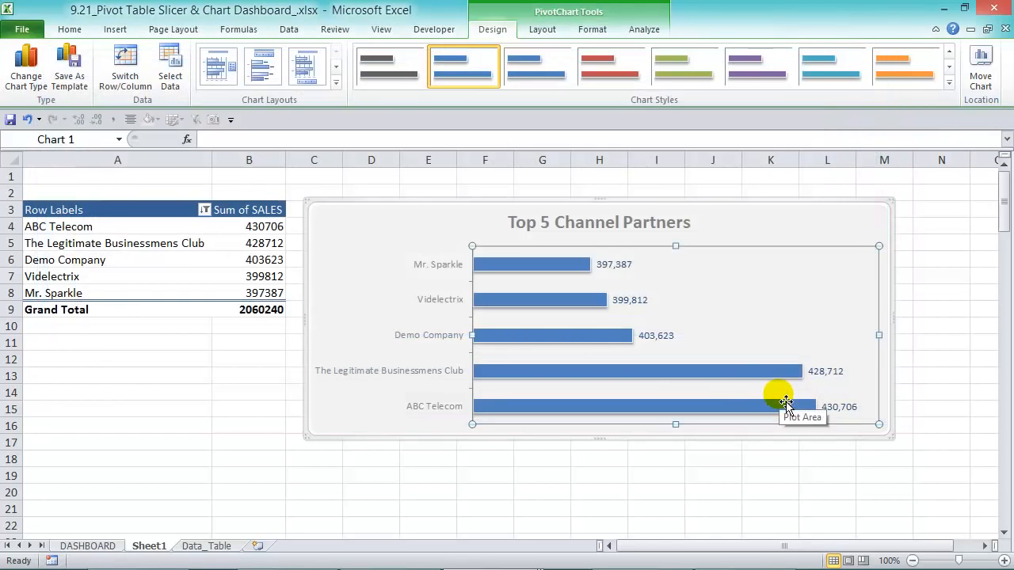
Move the chart from Sheet1 to the DASHBOARD sheet, narrowed to span about columns G to N and rows 3 to 17.
click(778, 205)
key(ctrl+x)
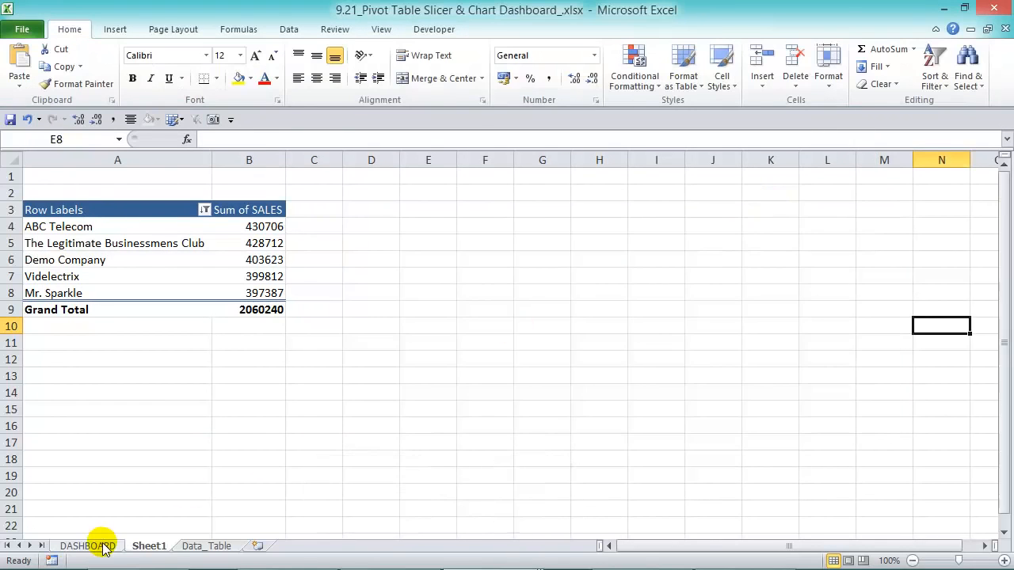
click(100, 547)
click(373, 267)
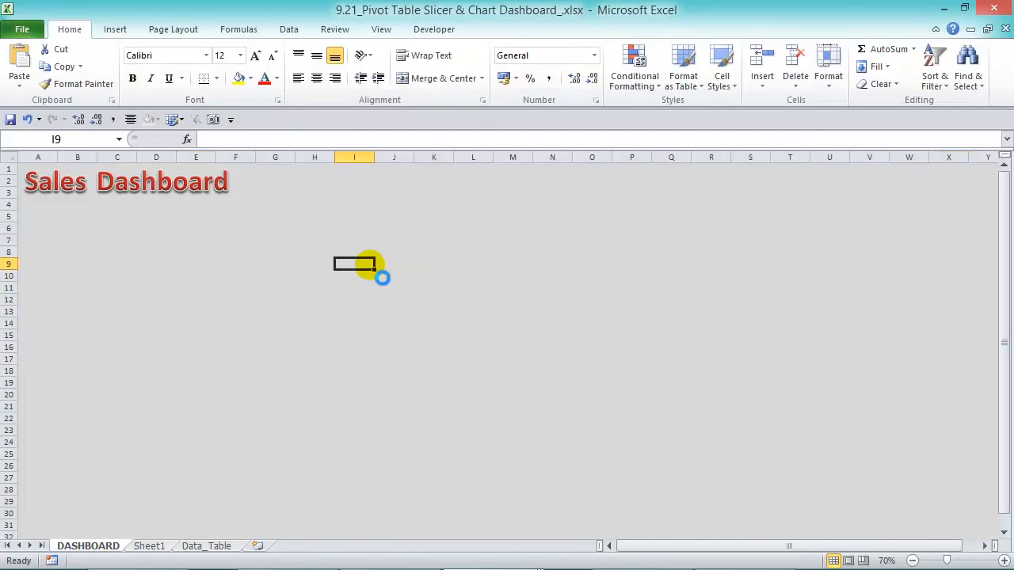
key(ctrl+v)
drag(476, 260, 404, 200)
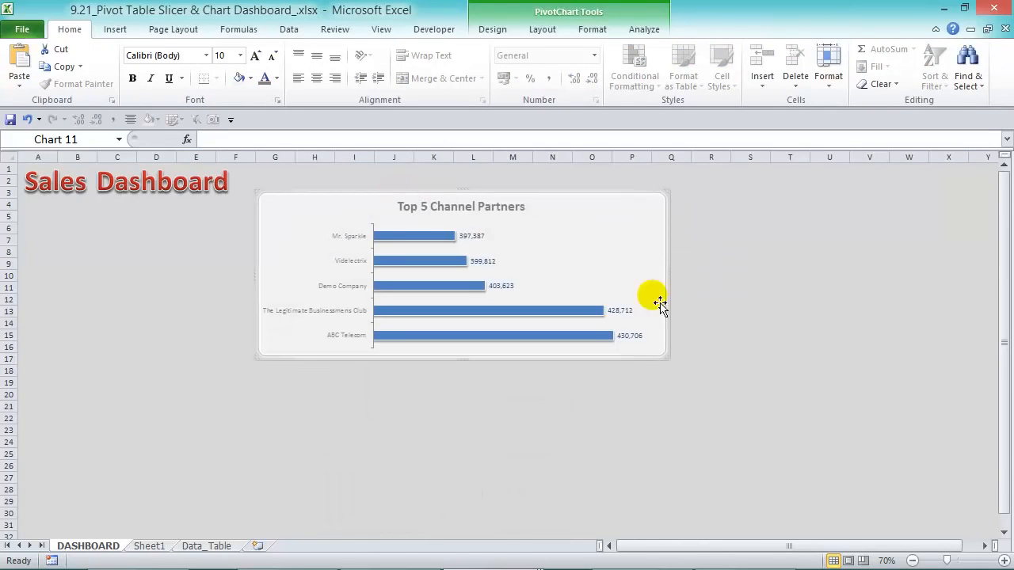
drag(674, 279, 590, 288)
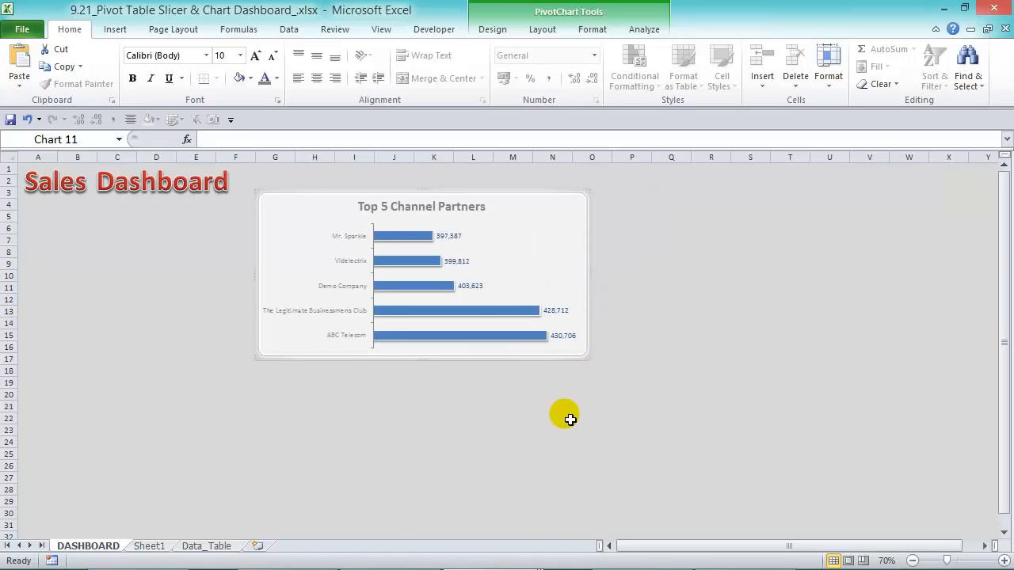
Create a PivotTable on a new worksheet from the table on Data_Table, with SALES as row labels.
click(198, 546)
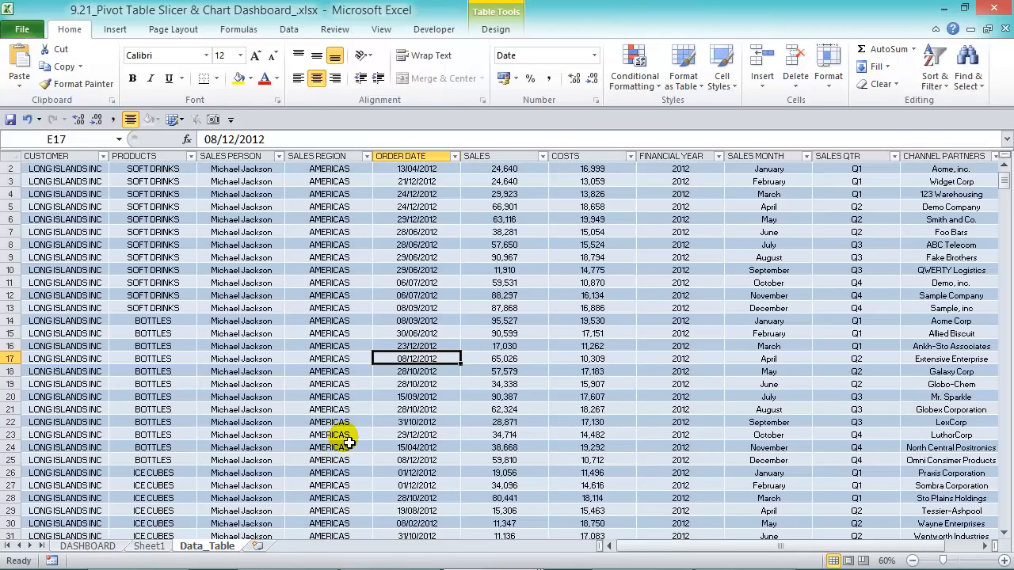
click(114, 29)
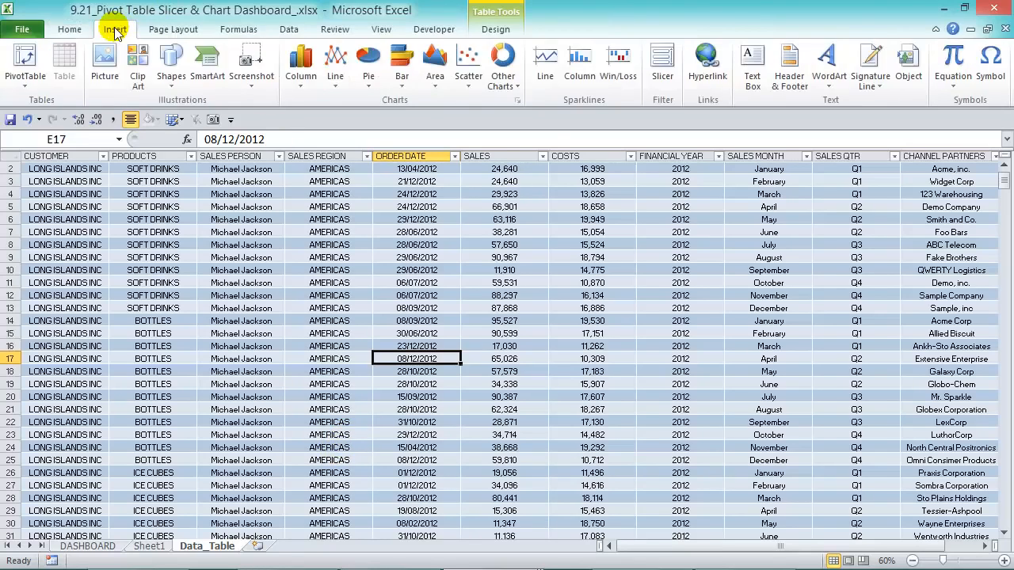
click(24, 59)
click(560, 380)
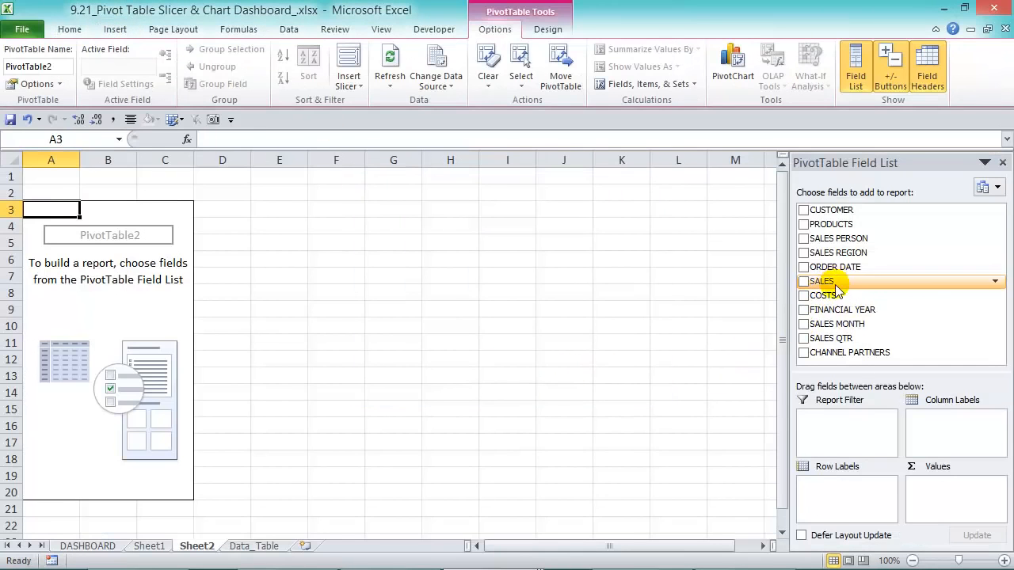
drag(822, 281, 835, 493)
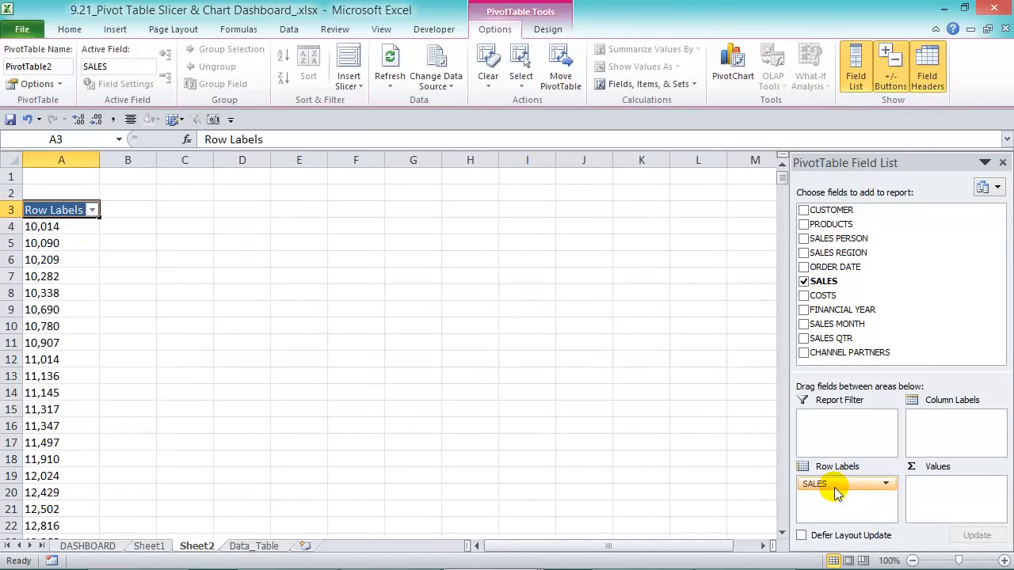
Group the SALES row labels from 10000 to 100000 by 10000, and add SALES to the PivotTable's values.
right_click(57, 228)
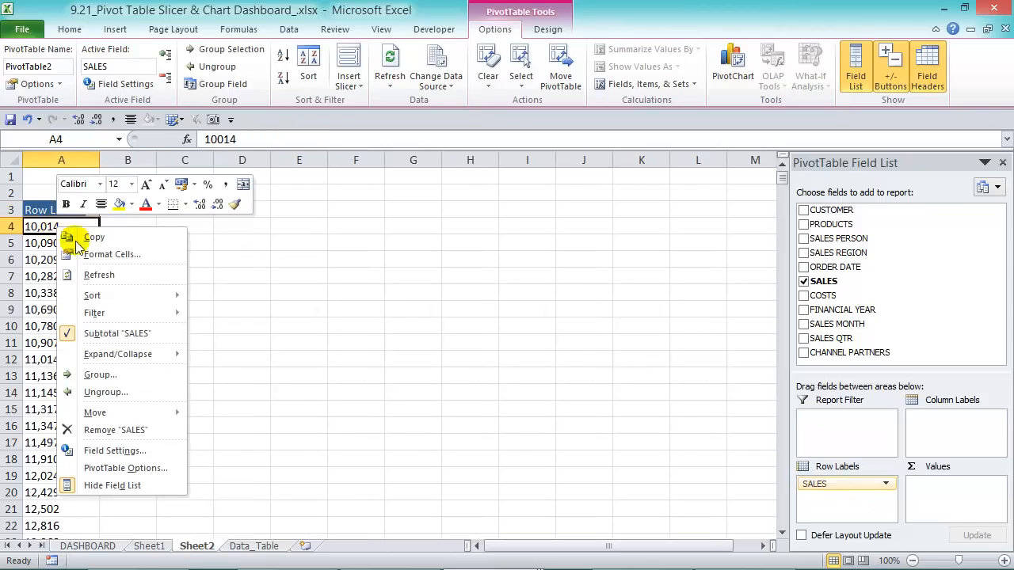
click(94, 375)
drag(130, 325, 238, 193)
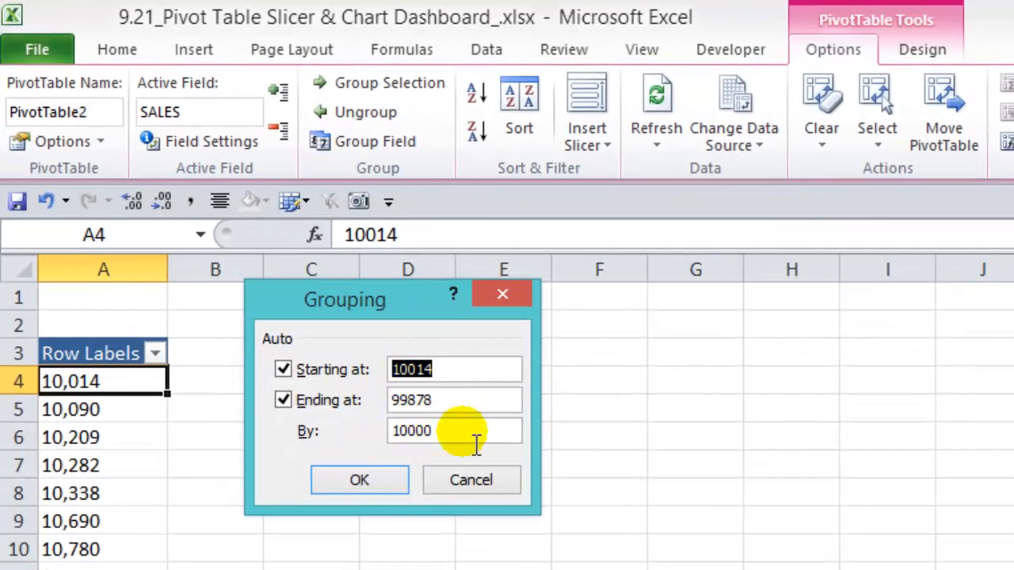
text(1000)
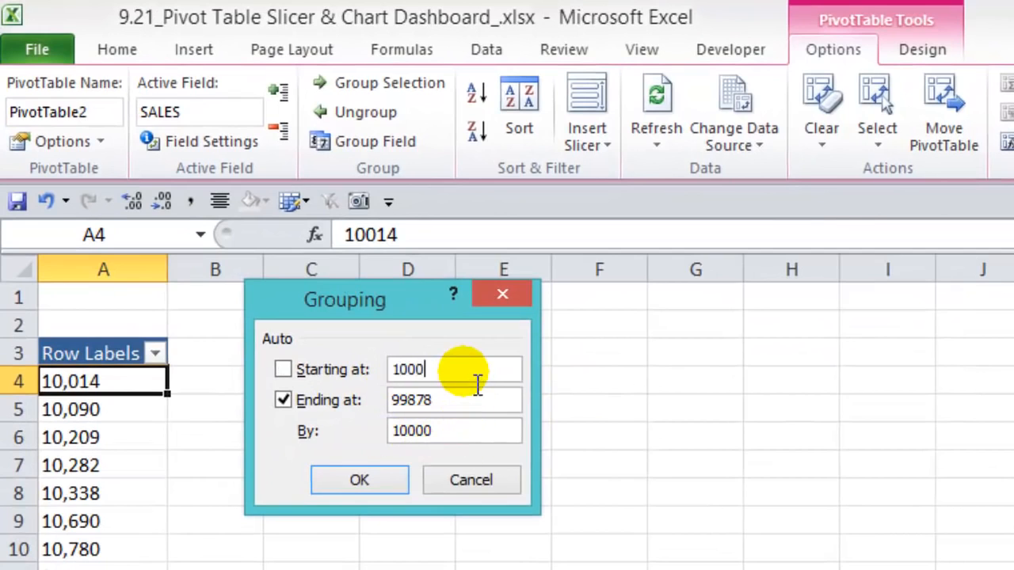
text(0)
drag(470, 402, 258, 379)
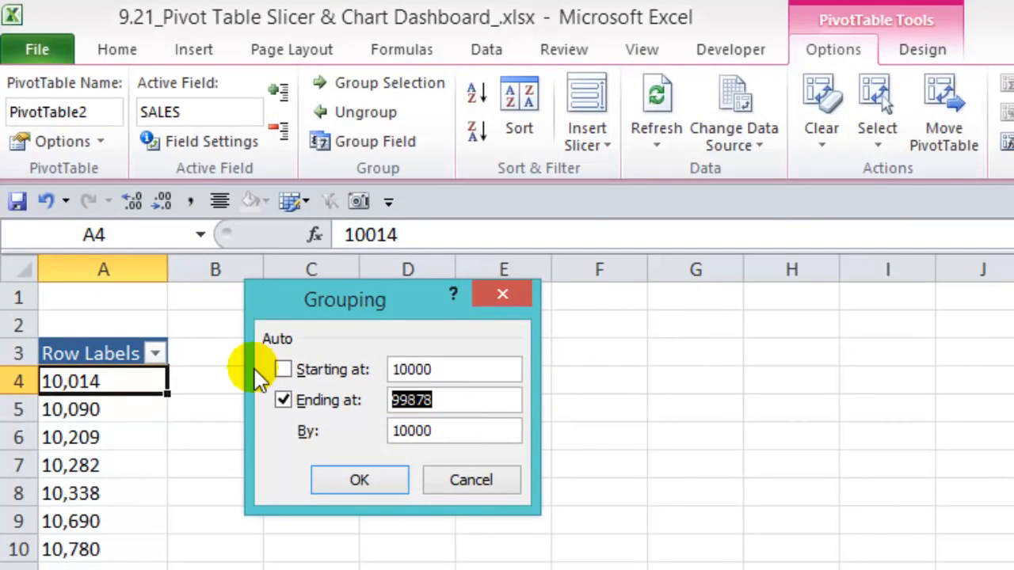
text(100000)
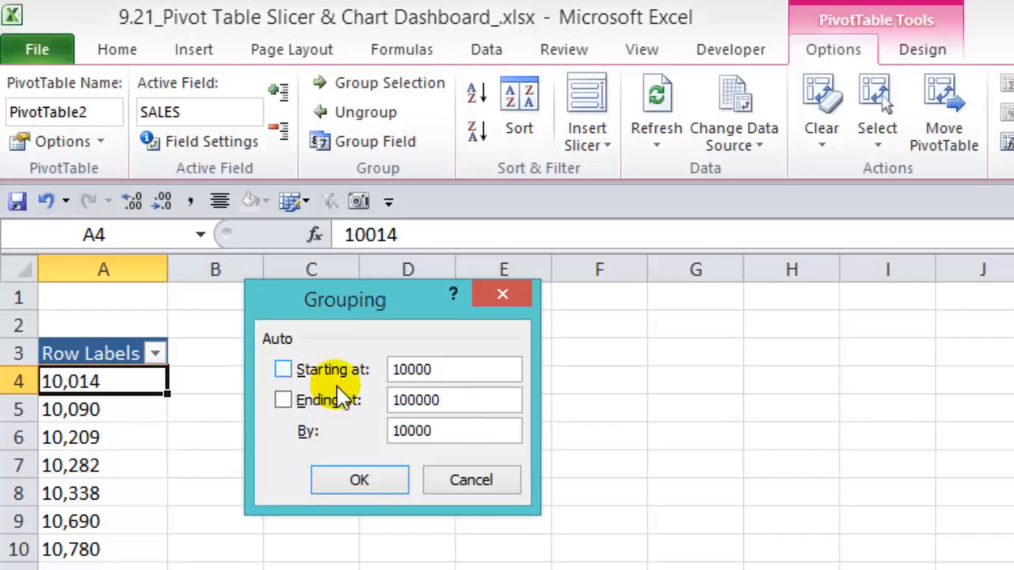
click(461, 432)
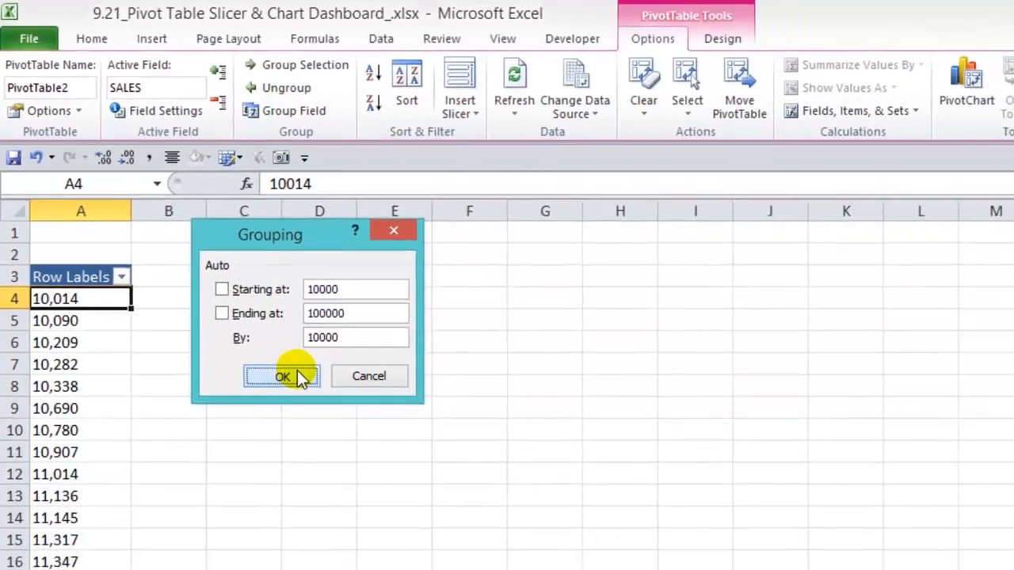
click(367, 458)
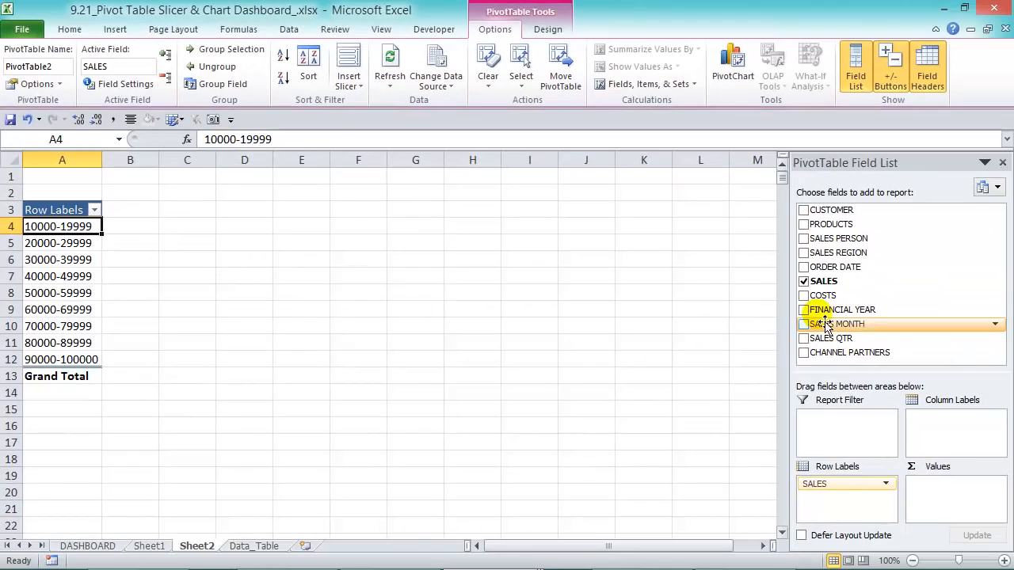
drag(856, 287, 969, 506)
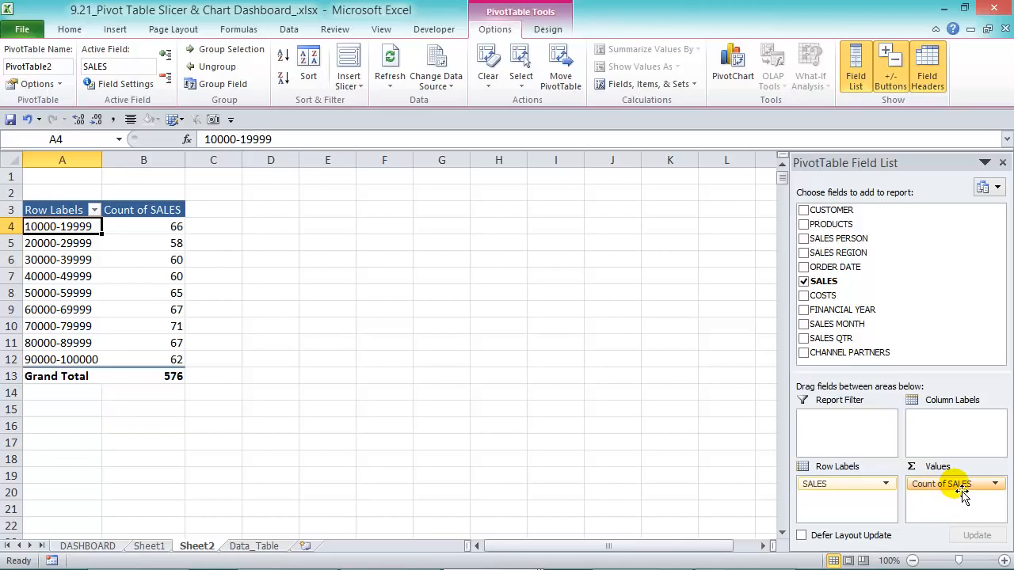
Insert a clustered column PivotChart from the grouped SALES PivotTable and move it to about columns D to K, rows 2 to 15.
click(733, 65)
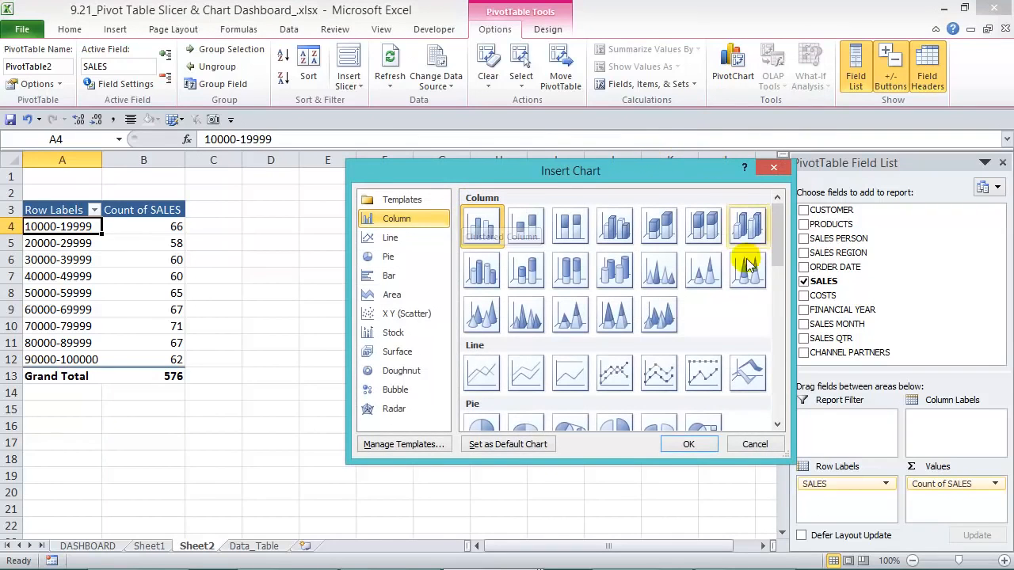
click(687, 443)
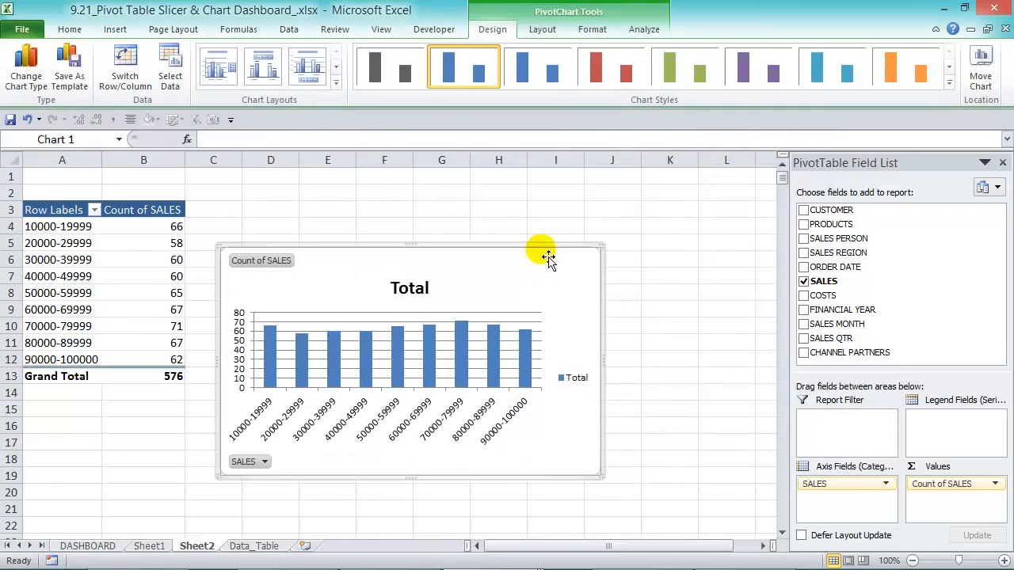
drag(548, 257, 619, 198)
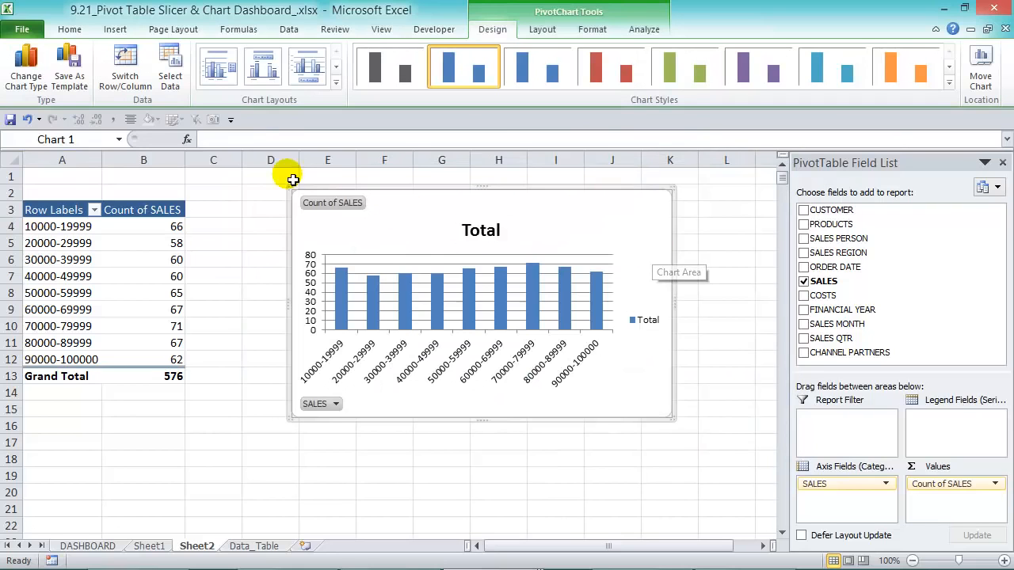
Apply the saved horizontal bar chart template to the grouped sales chart.
click(26, 70)
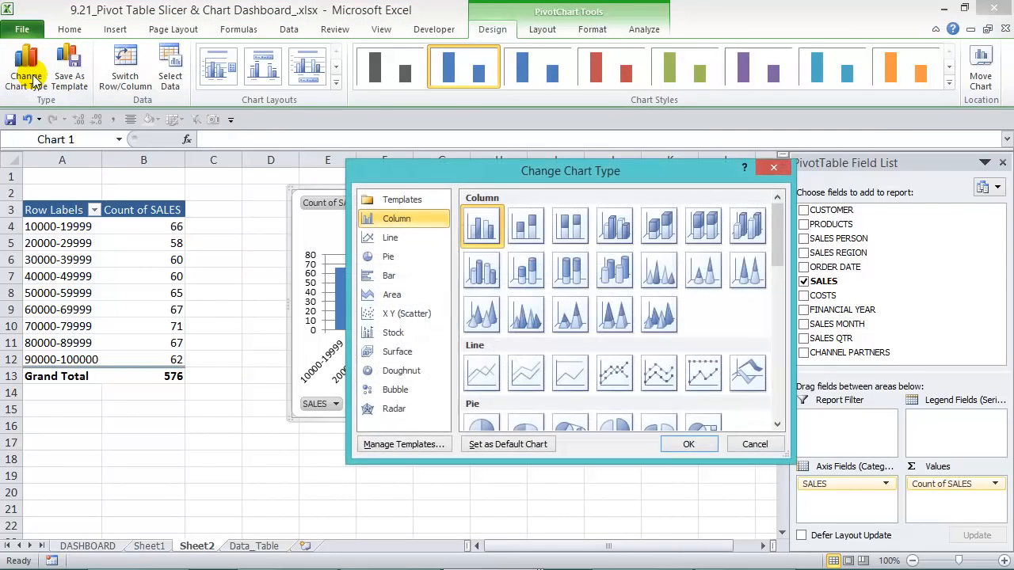
click(392, 201)
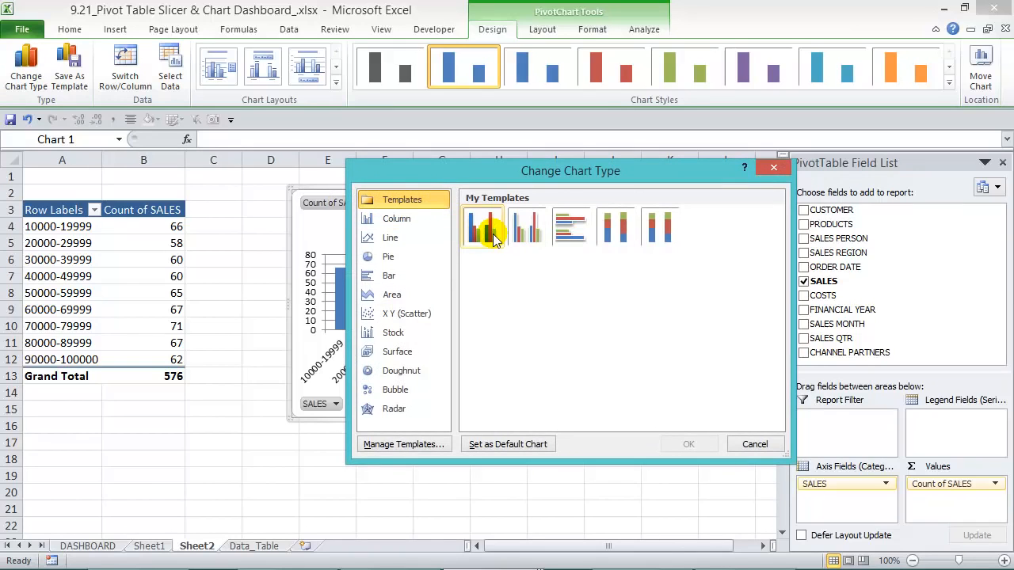
click(566, 238)
click(683, 445)
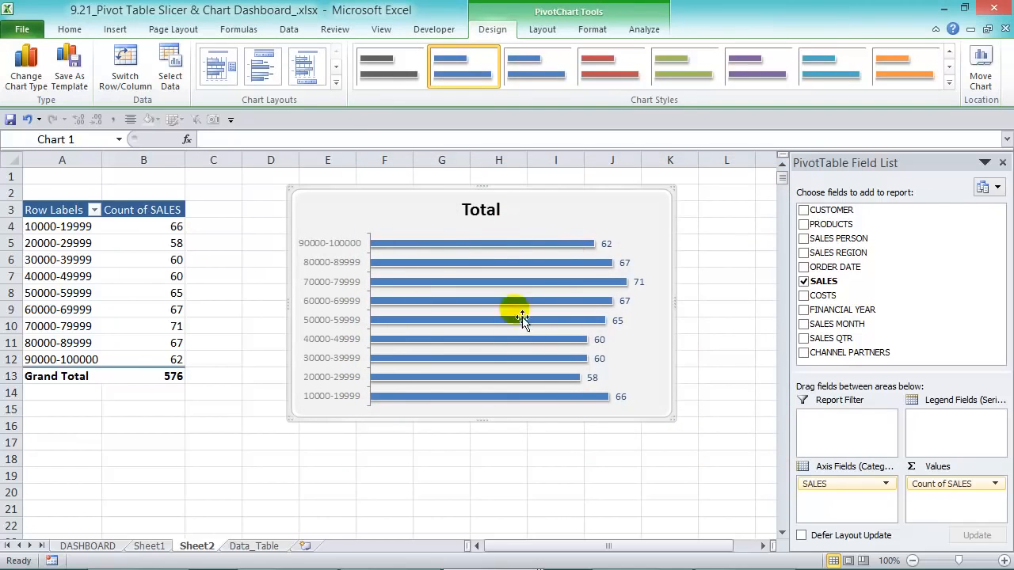
Change the template-formatted bar chart to a clustered column chart.
mouse_move(508, 301)
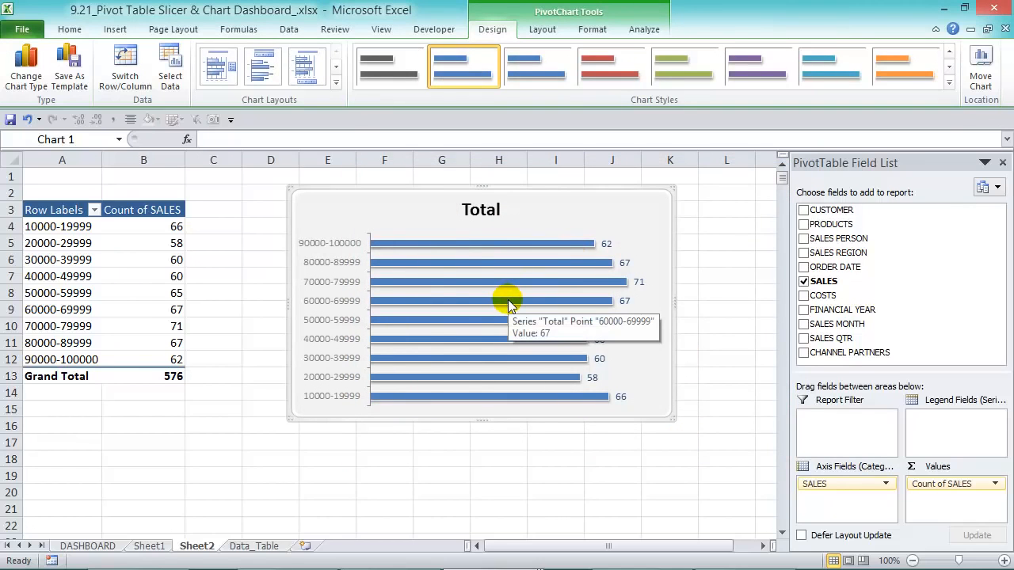
right_click(552, 215)
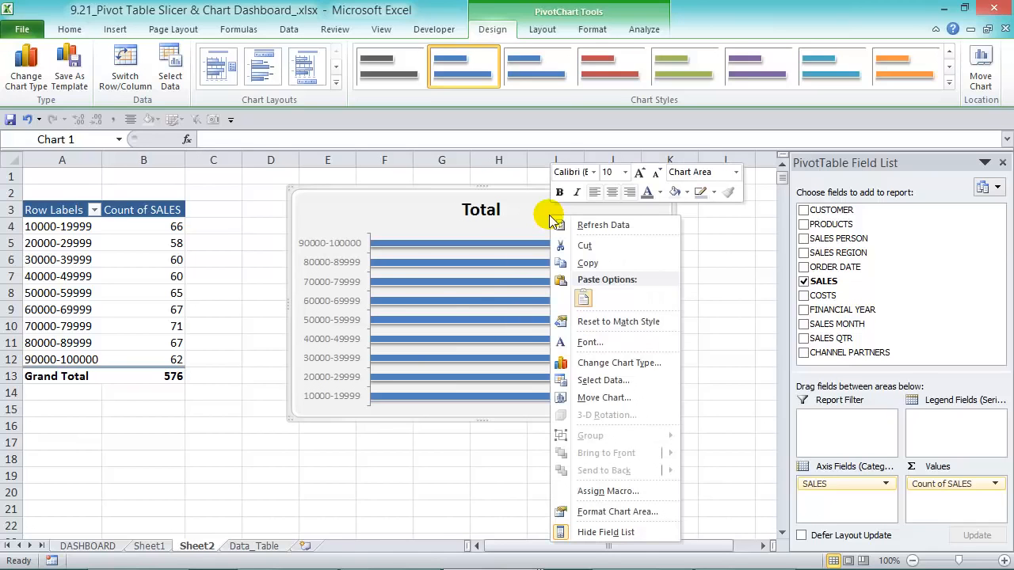
click(640, 363)
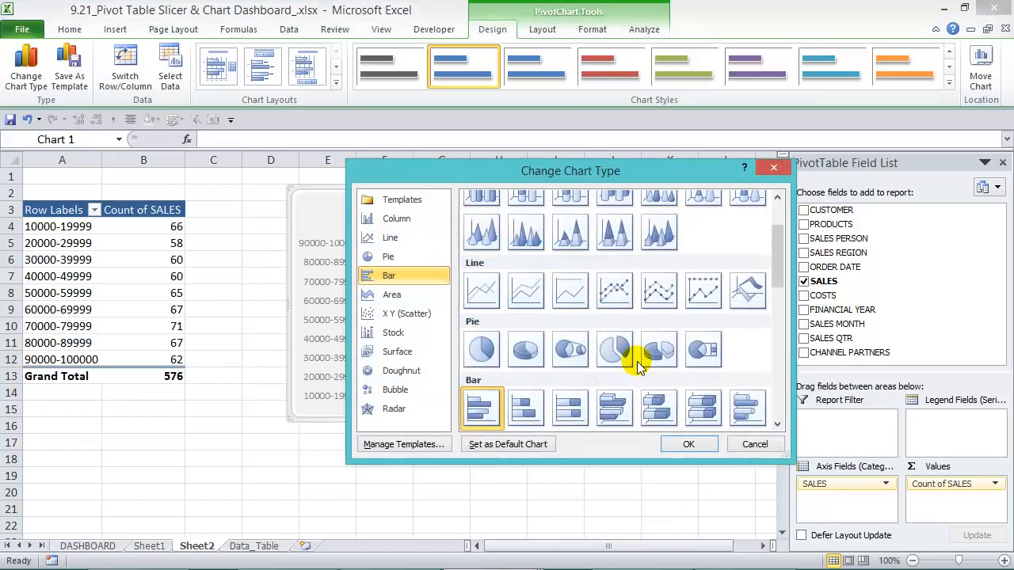
scroll(781, 237, up, 2)
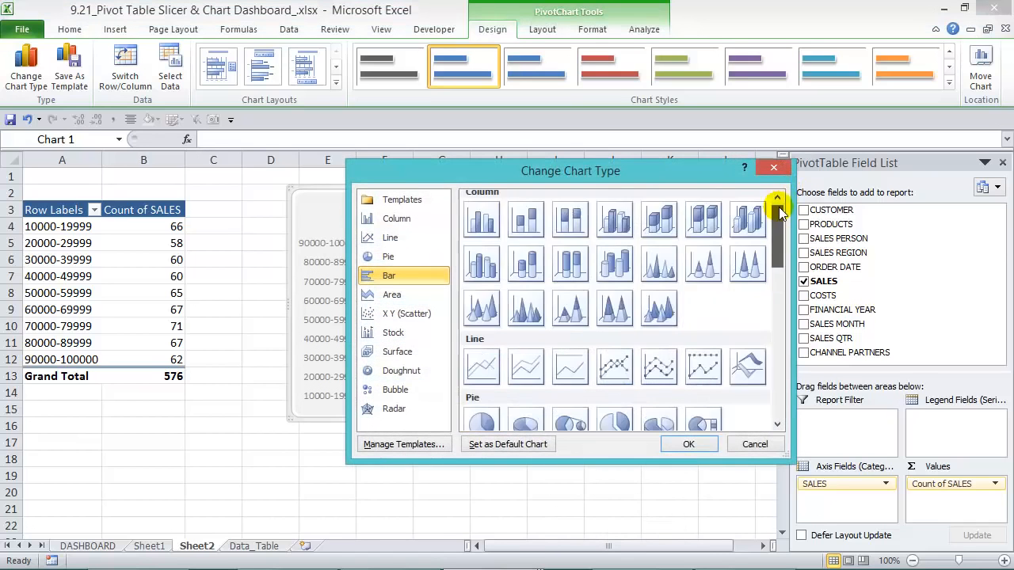
click(482, 226)
click(696, 445)
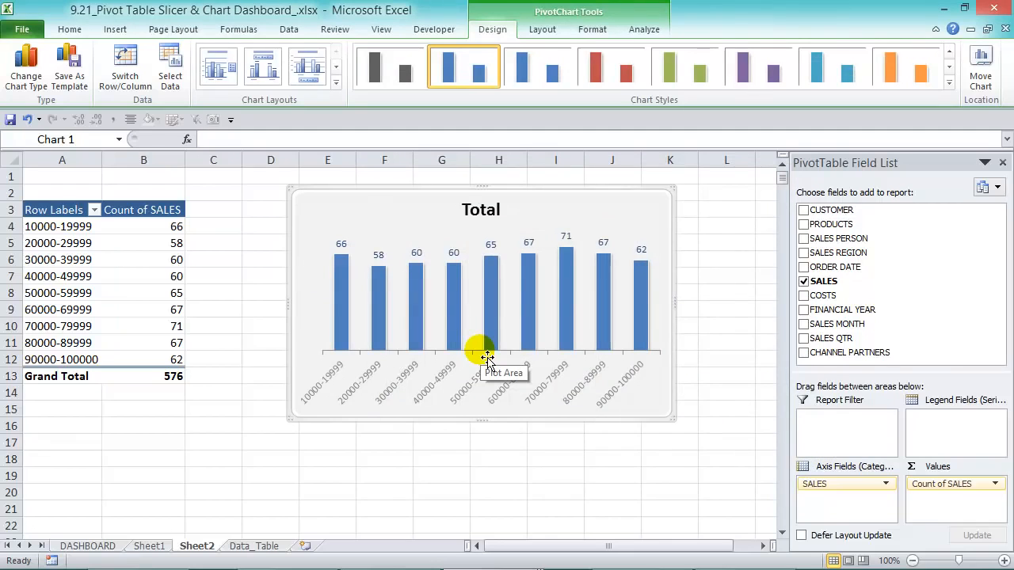
Set the chart title to "No of Sales per Group" and color its text gray.
click(499, 220)
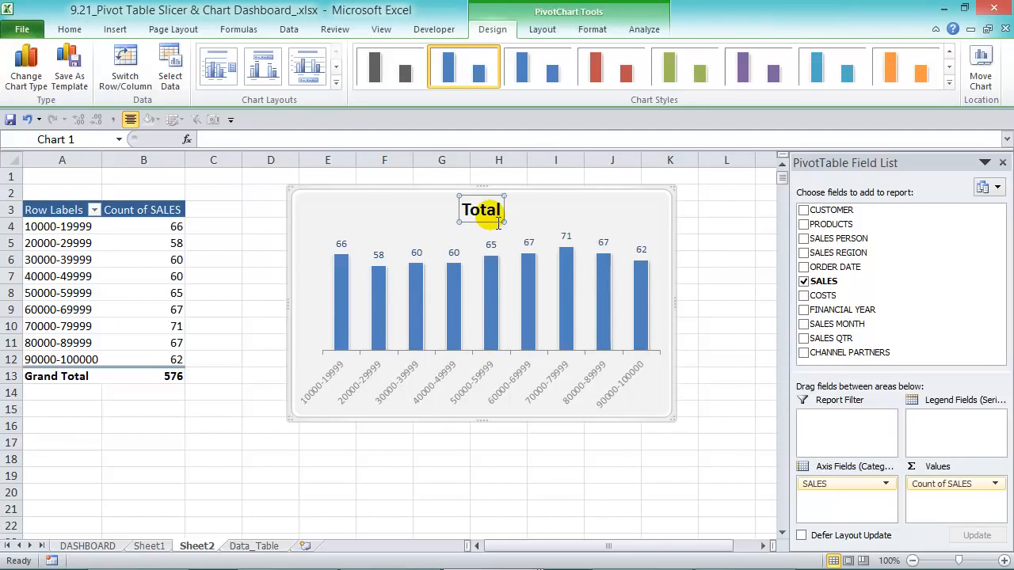
double_click(487, 213)
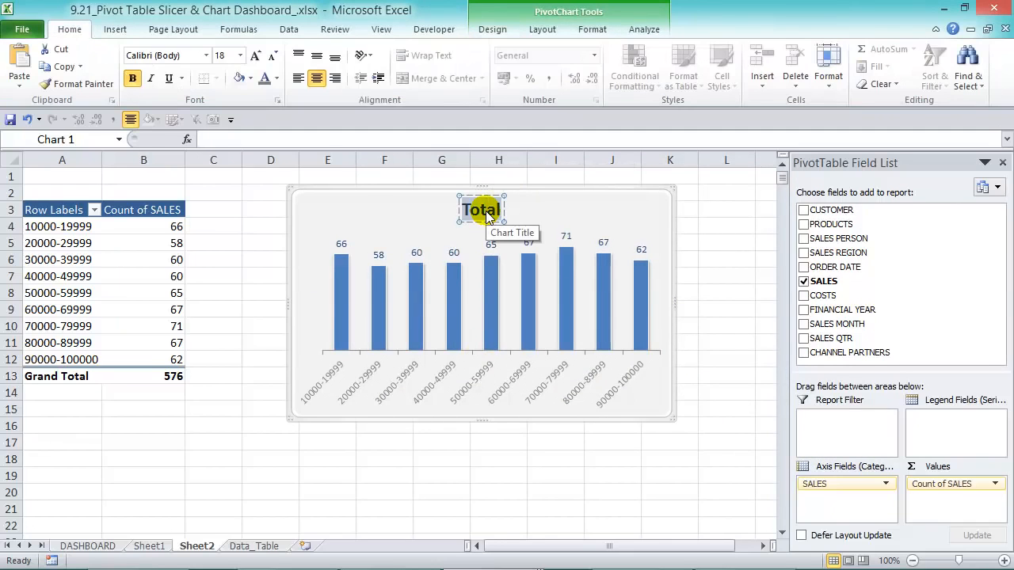
text(No of)
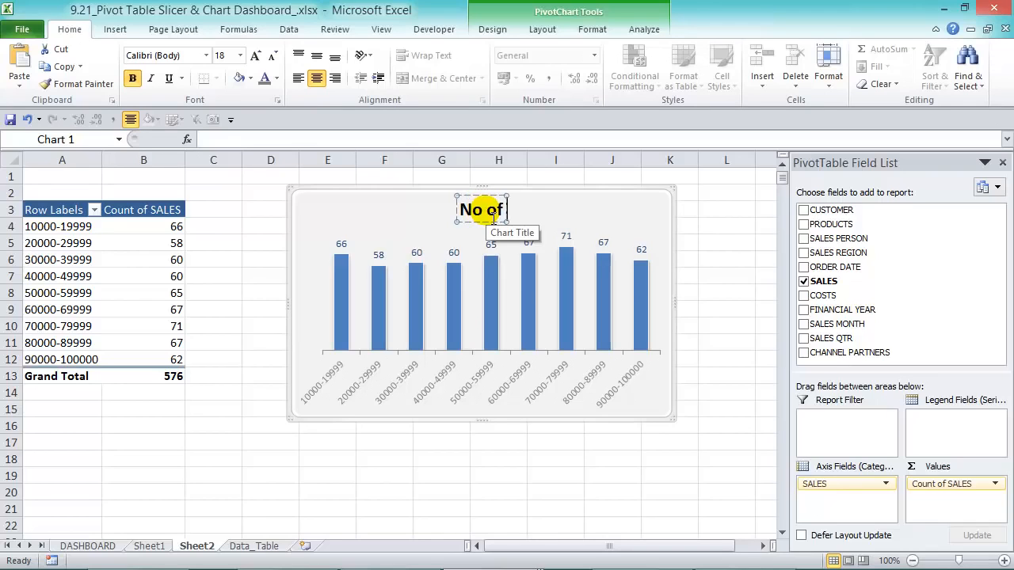
text( Sales per)
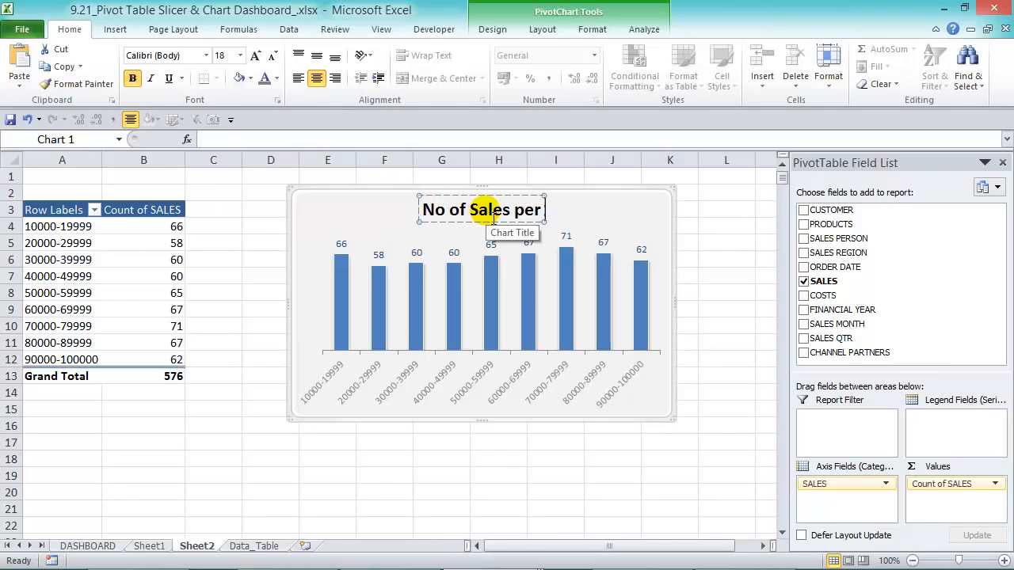
text( Group)
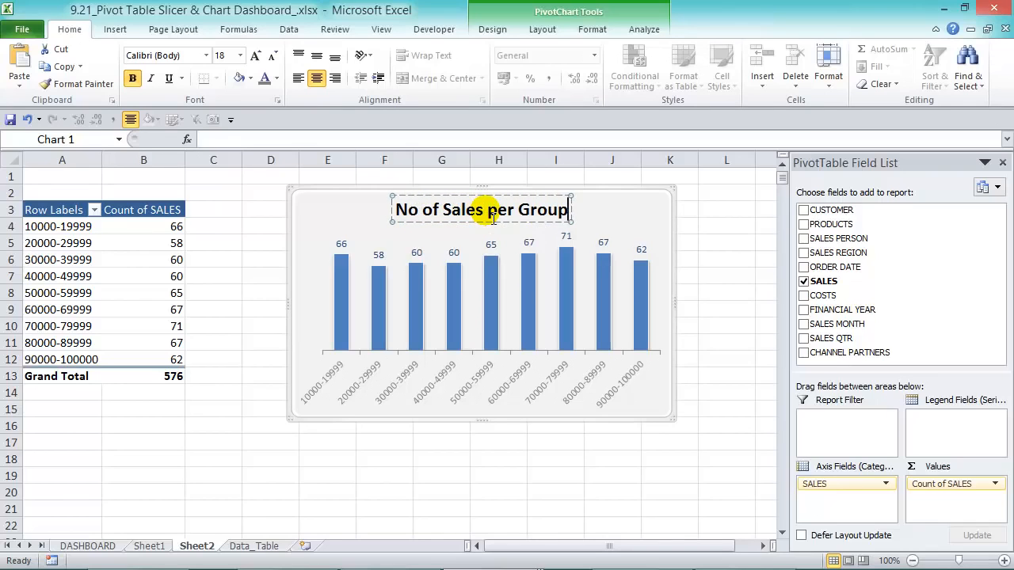
triple_click(472, 210)
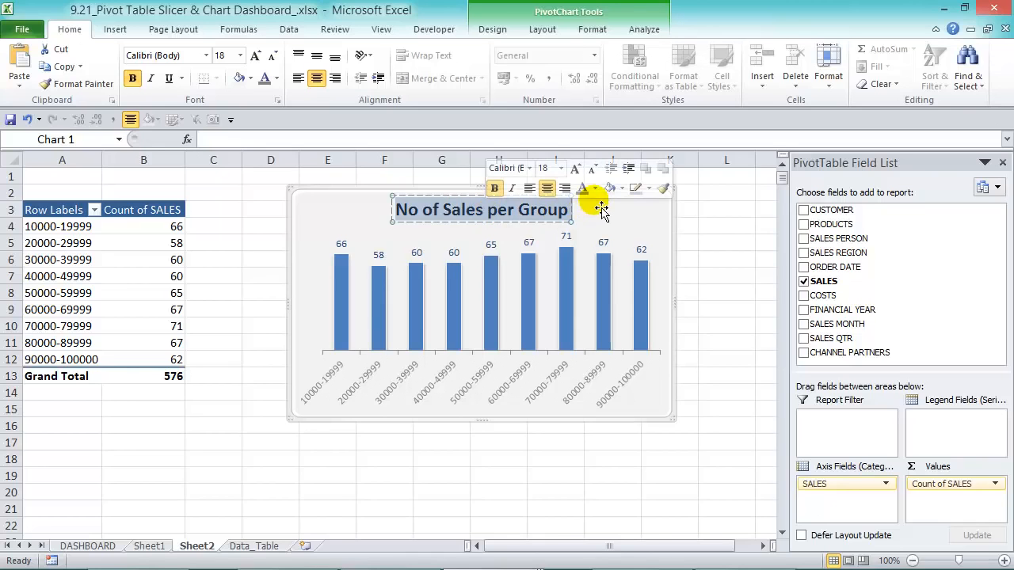
click(582, 188)
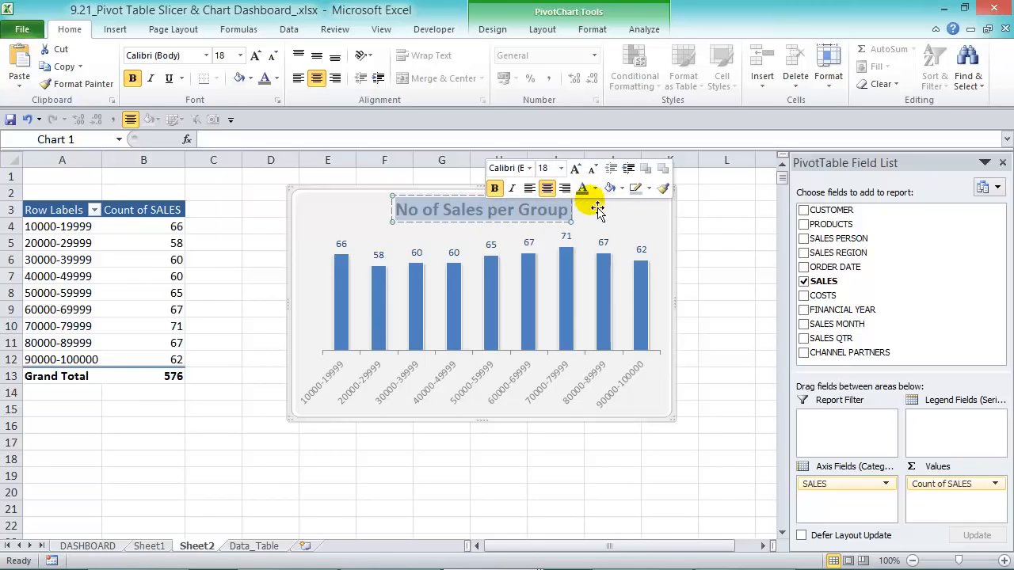
click(708, 227)
Move the No of Sales per Group chart from Sheet2 to the DASHBOARD sheet, beside the Top 5 Channel Partners chart, and close the field list.
click(633, 214)
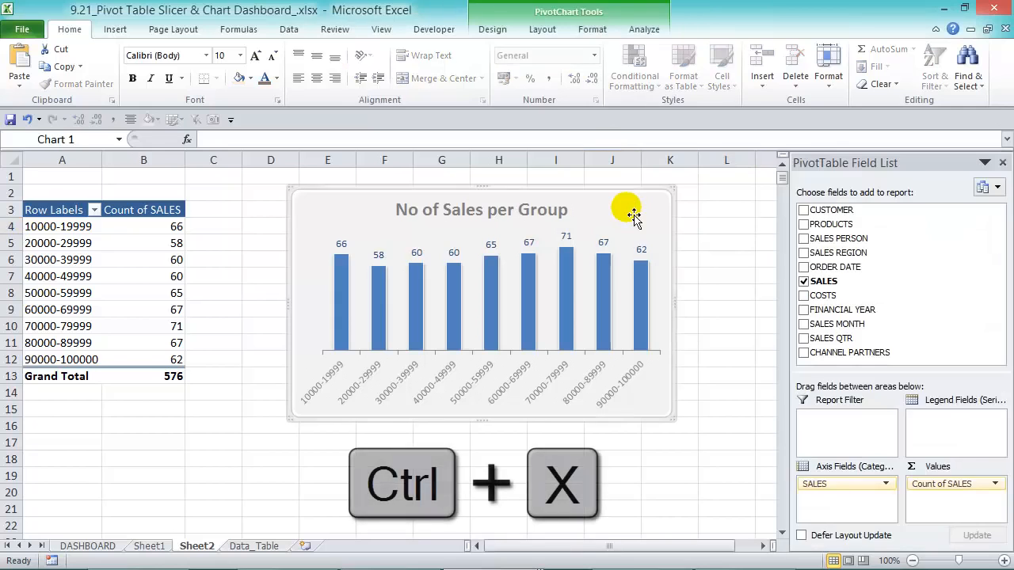
key(ctrl+x)
click(89, 546)
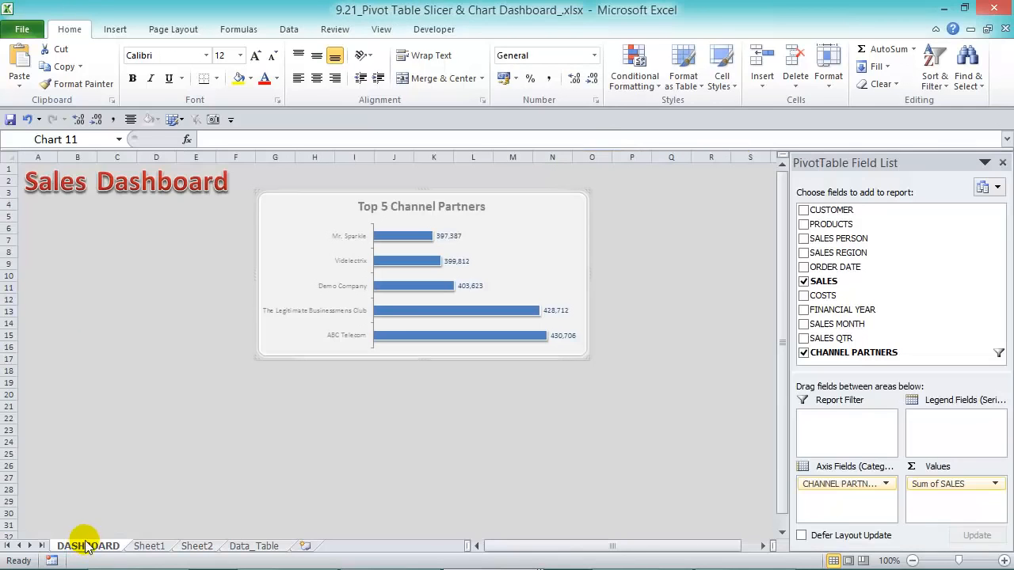
click(524, 418)
key(ctrl+v)
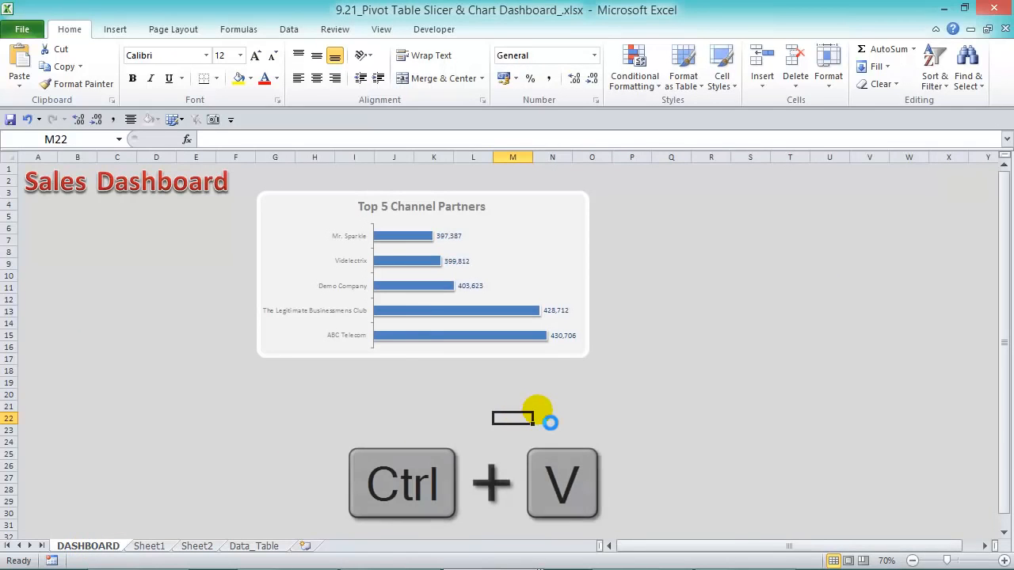
click(1003, 162)
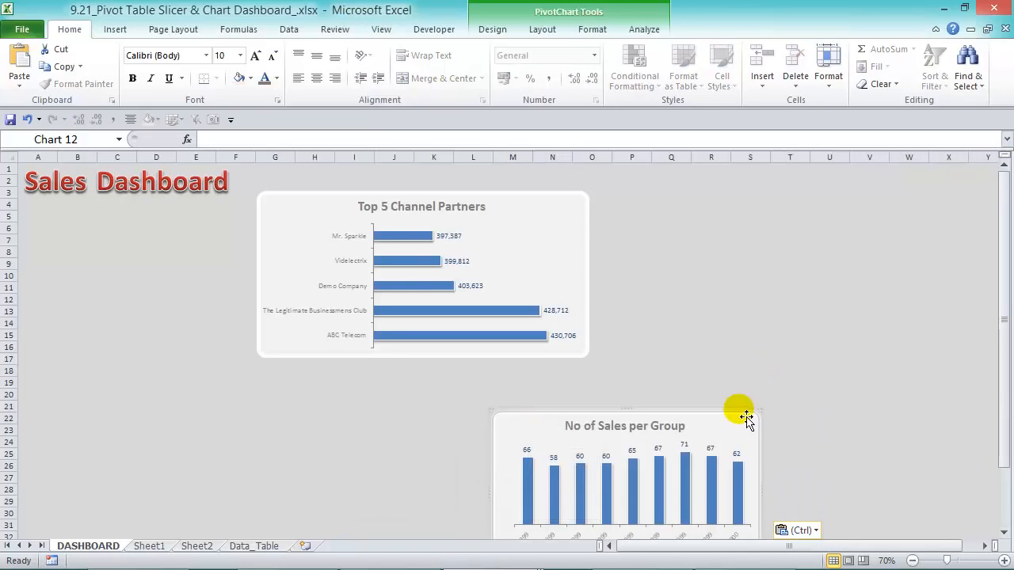
drag(743, 421, 919, 193)
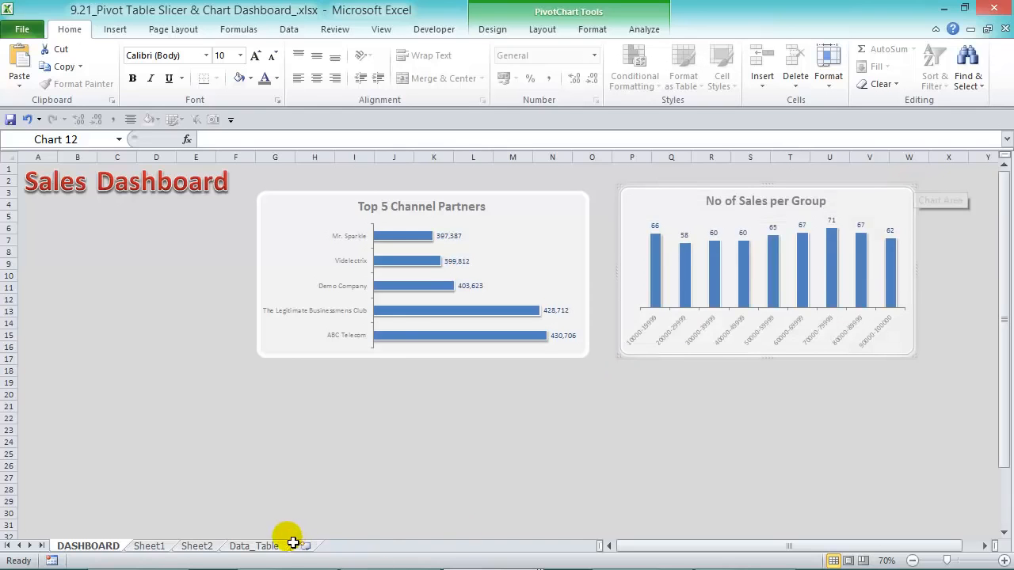
Create a PivotTable on a new worksheet from the table on Data_Table, with FINANCIAL YEAR and SALES MONTH as row labels.
click(269, 546)
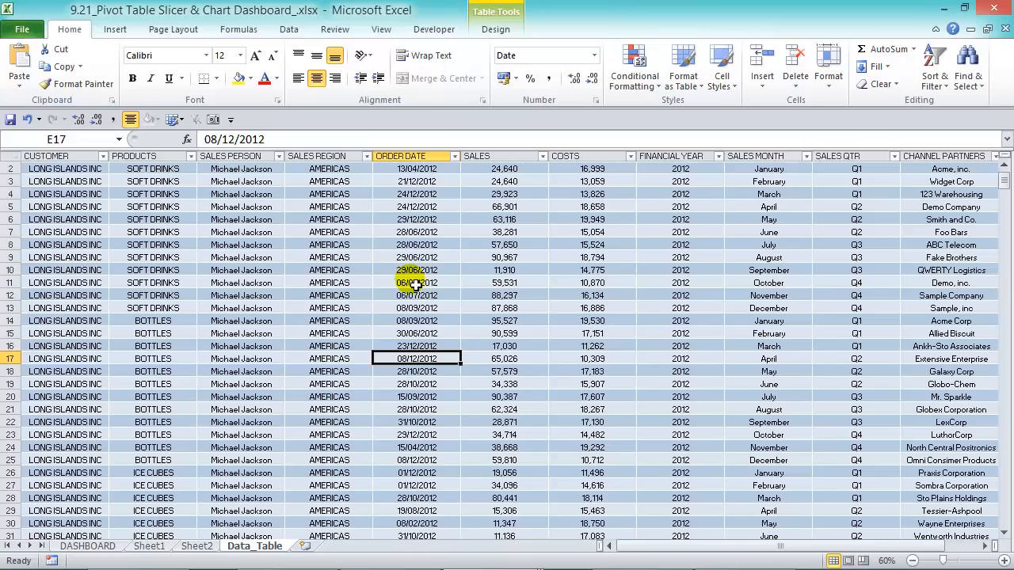
click(115, 29)
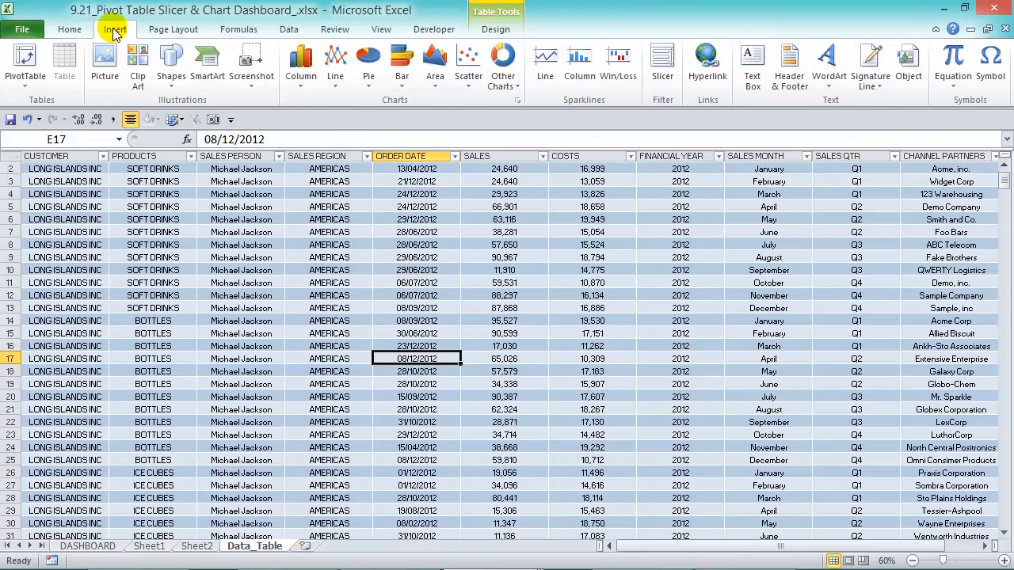
click(25, 57)
click(562, 380)
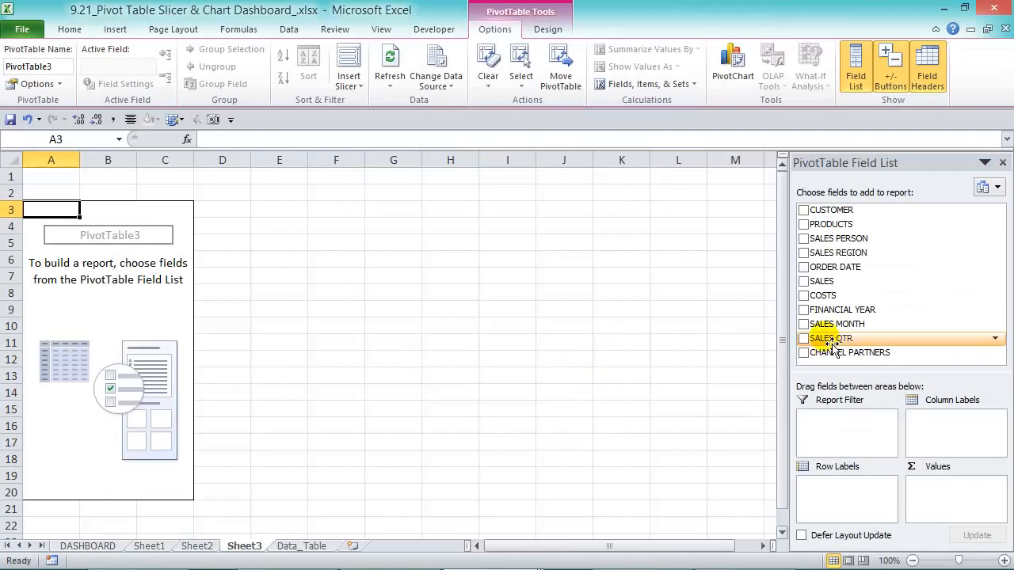
drag(843, 310, 861, 497)
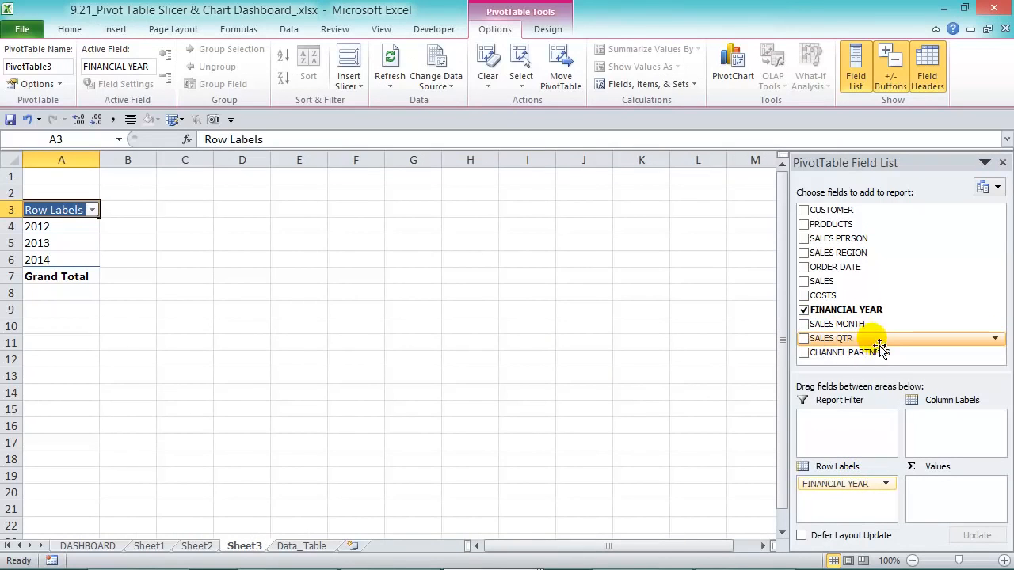
drag(840, 324, 875, 507)
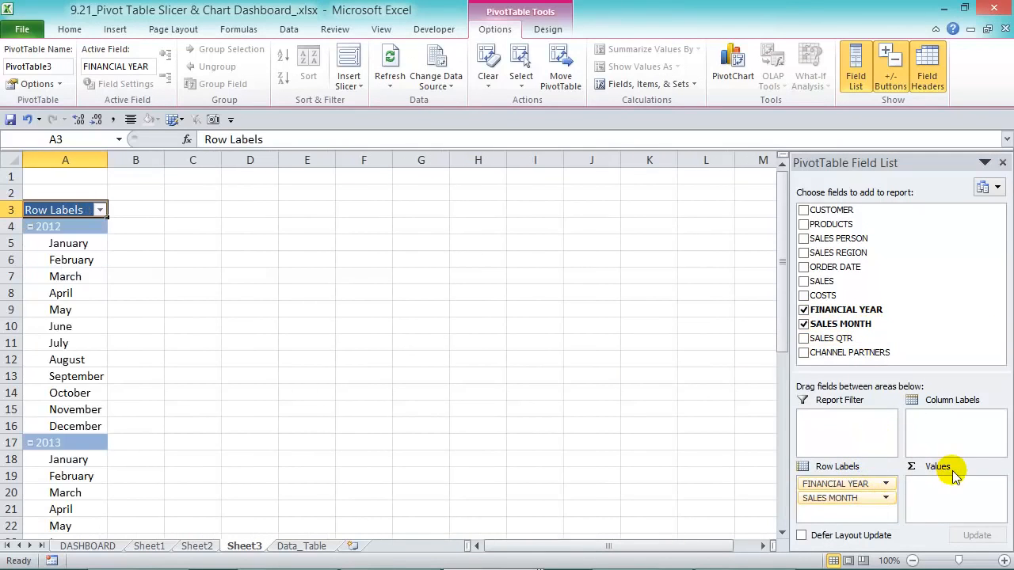
Add SALES and COSTS to the PivotTable's values and summarize SALES by Sum.
drag(916, 281, 974, 495)
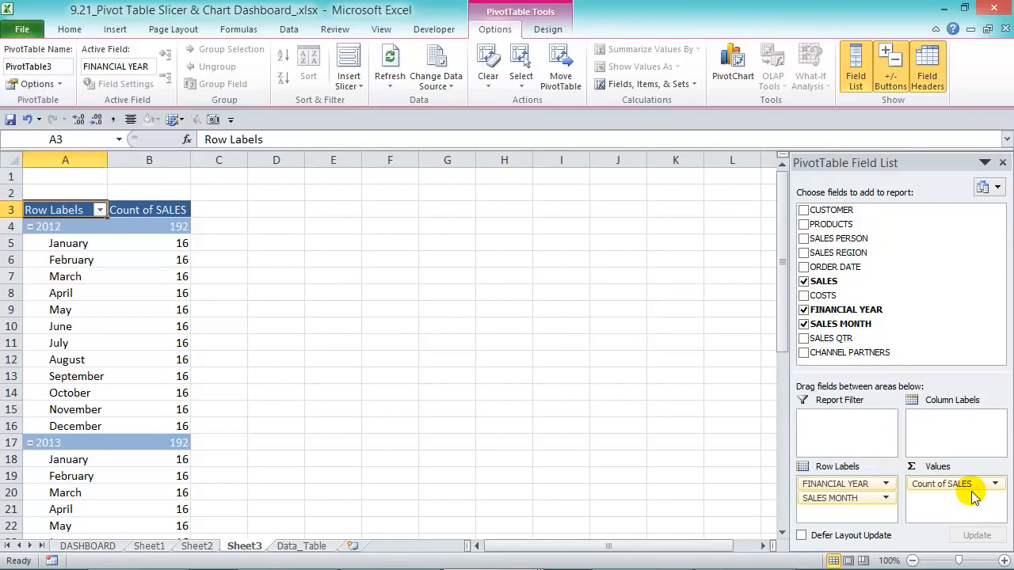
drag(824, 295, 975, 501)
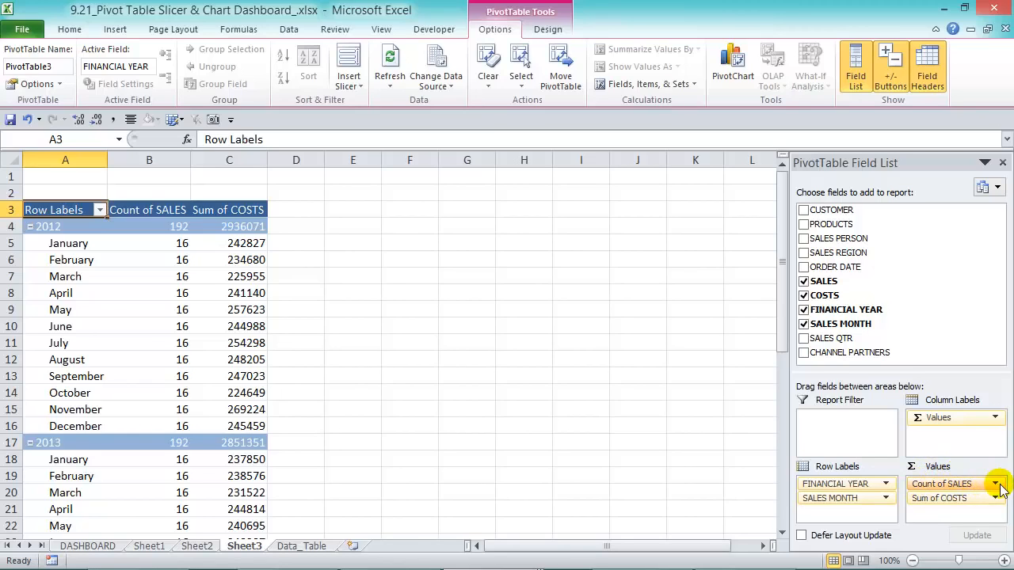
click(995, 484)
click(990, 474)
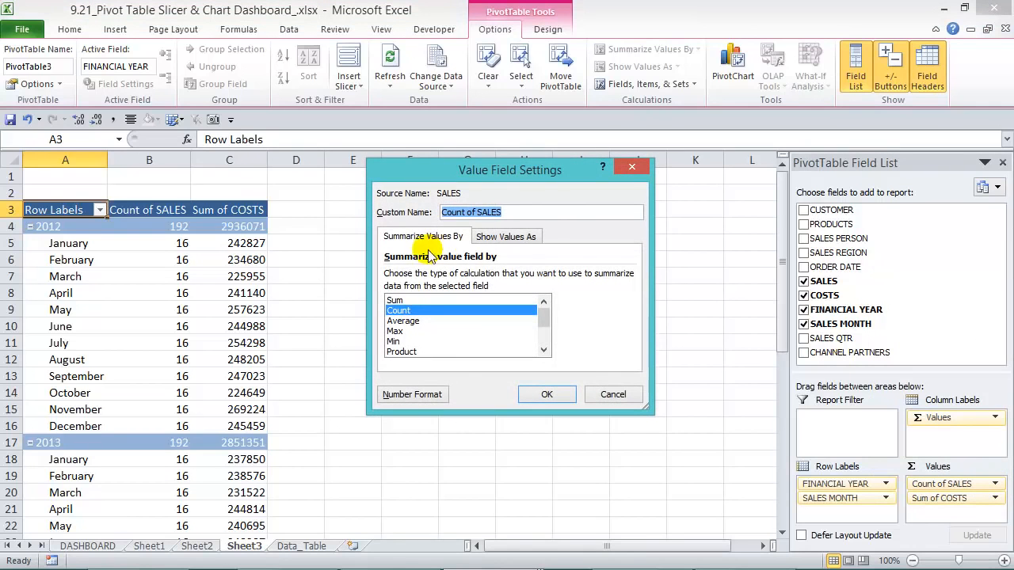
click(396, 300)
click(563, 395)
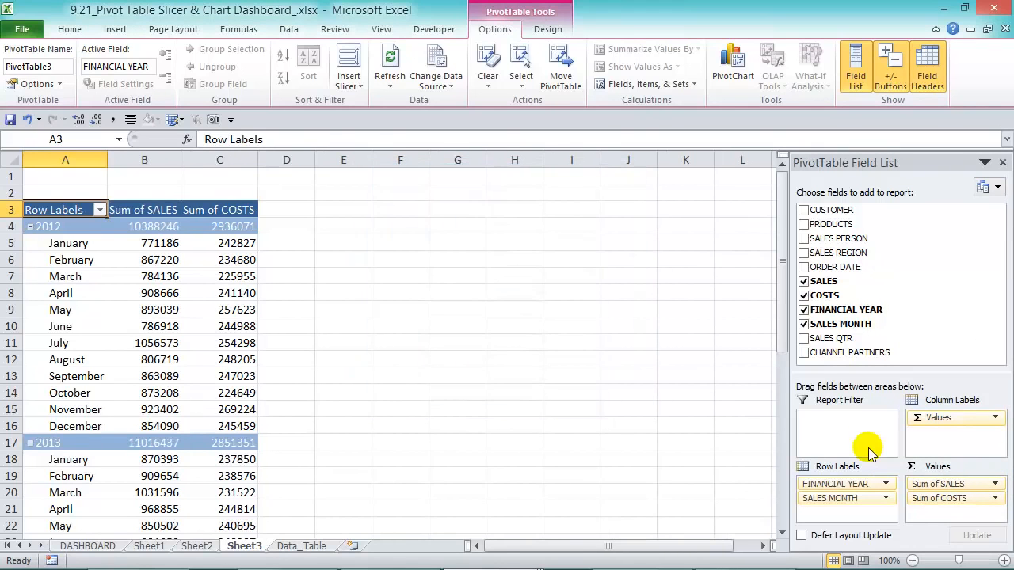
Insert a clustered column PivotChart from the Sheet3 PivotTable and close the field list.
click(733, 70)
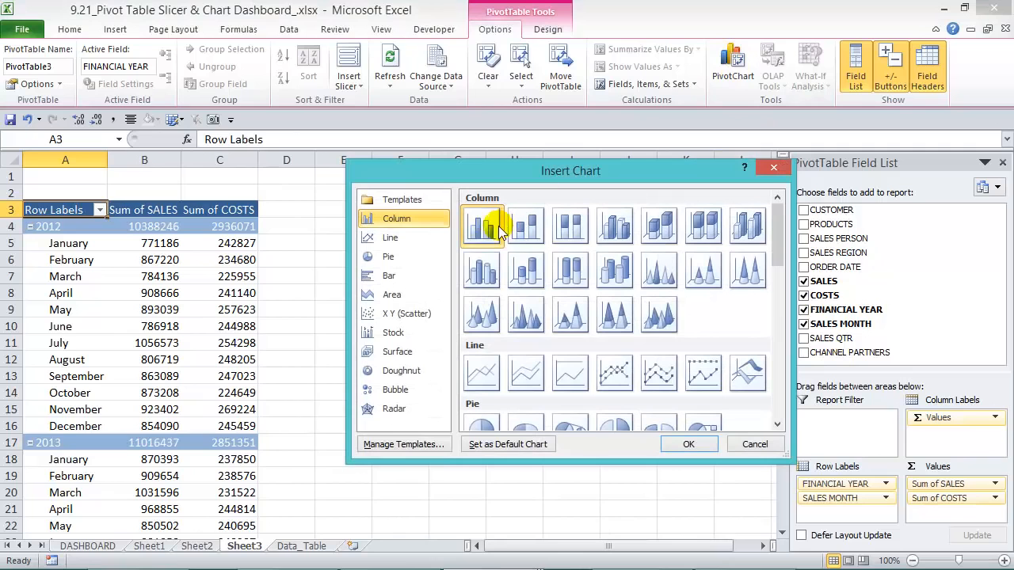
click(679, 444)
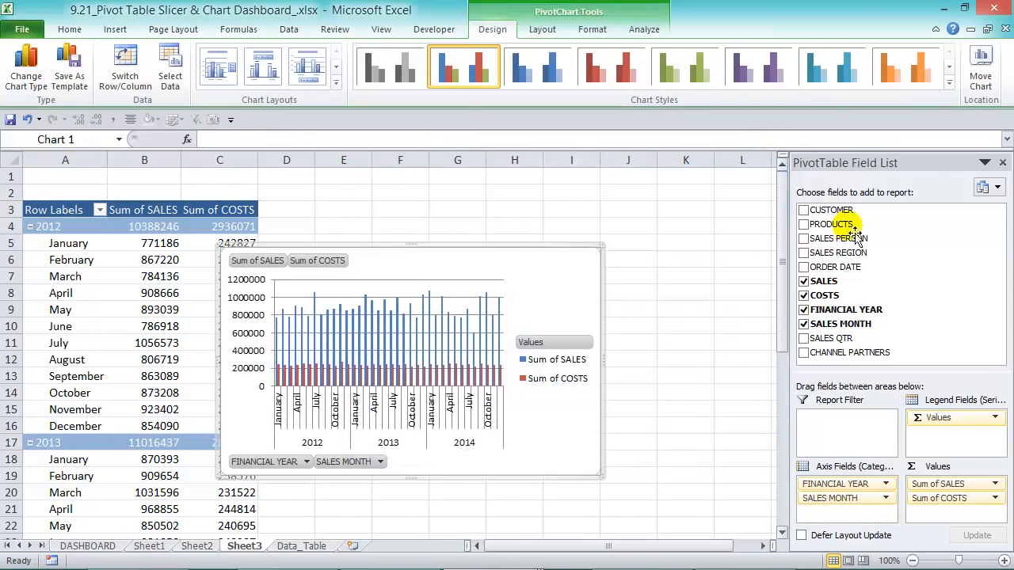
click(1002, 162)
Move the PivotChart clear of the PivotTable, hide all its field buttons, and widen it.
drag(305, 261, 436, 245)
right_click(388, 244)
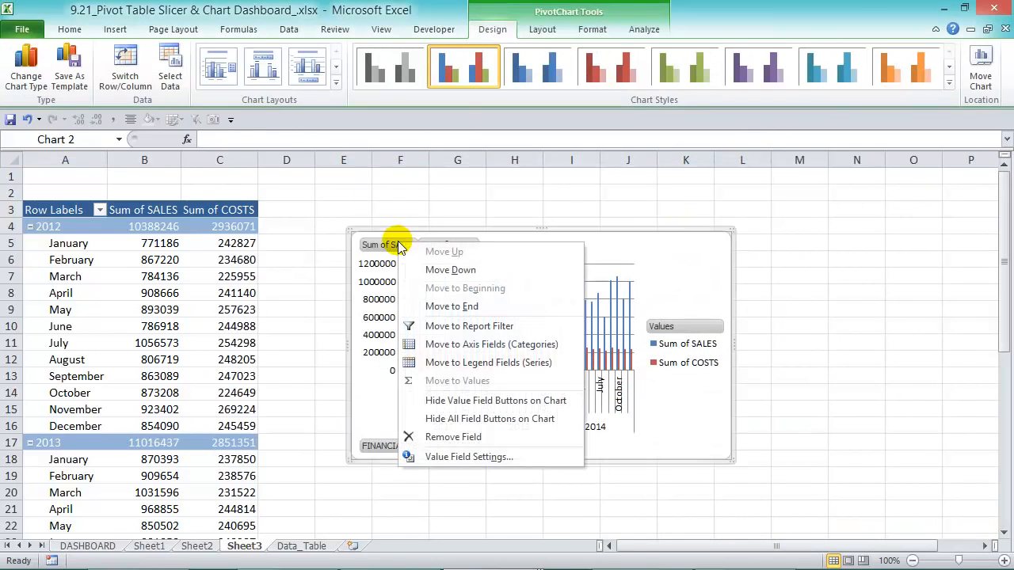
click(487, 418)
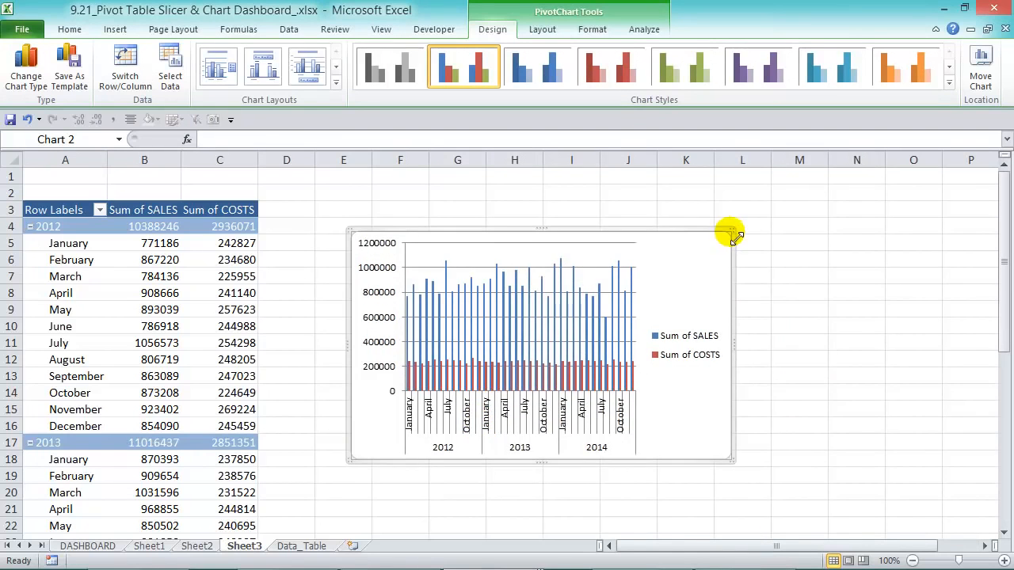
drag(731, 230, 890, 234)
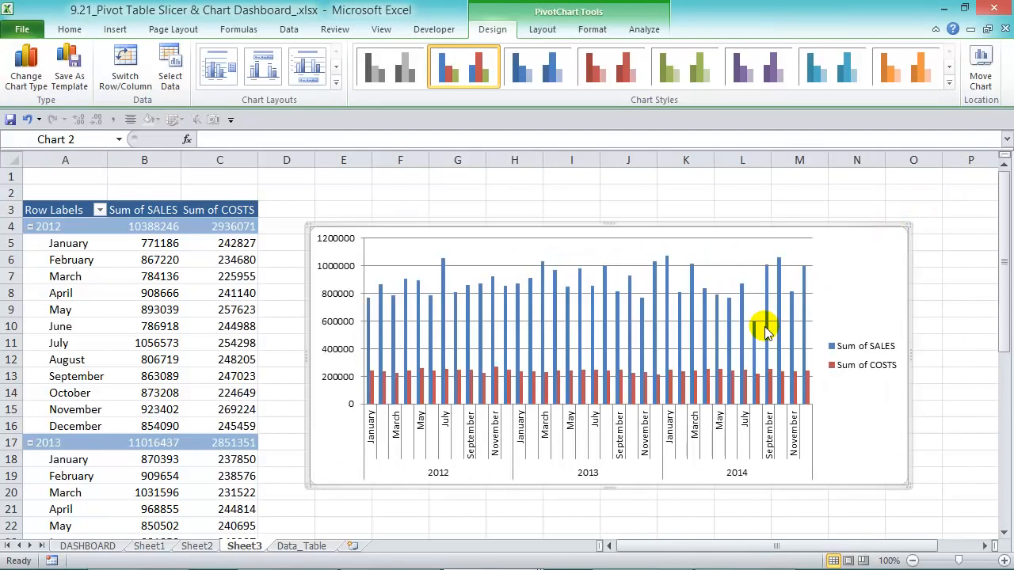
Try applying the saved bar chart template to the PivotChart.
click(26, 65)
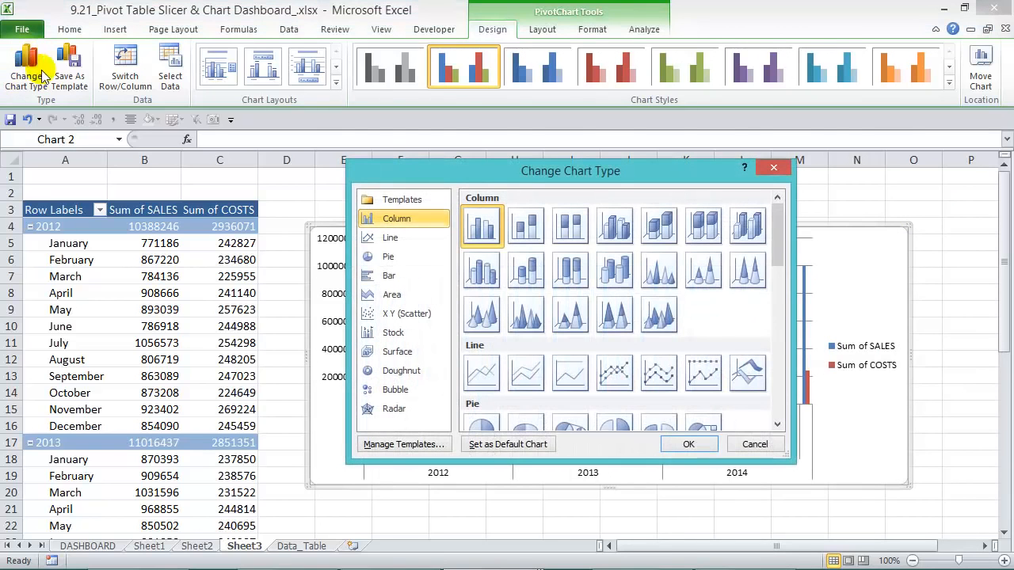
click(388, 200)
click(570, 226)
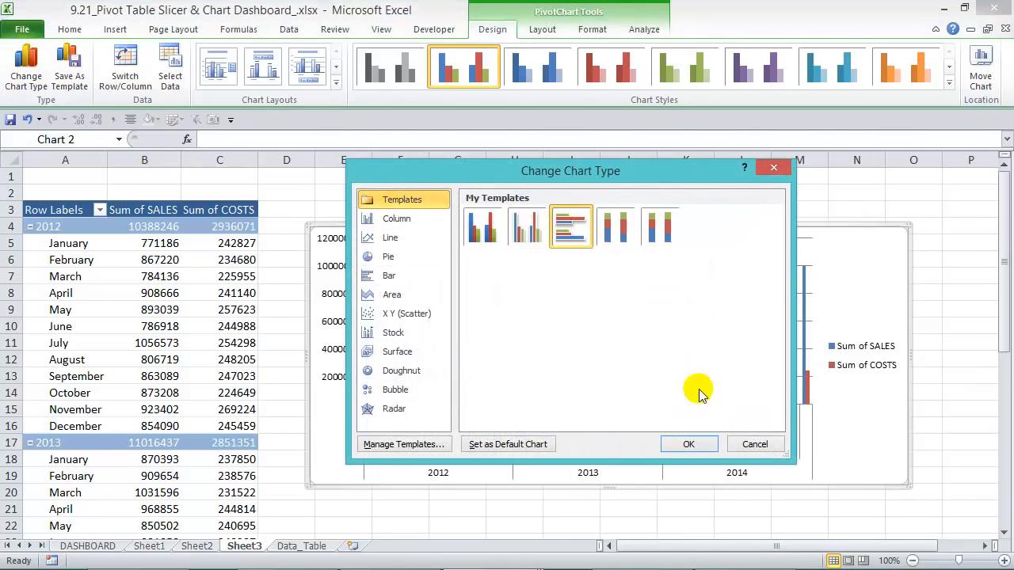
click(688, 444)
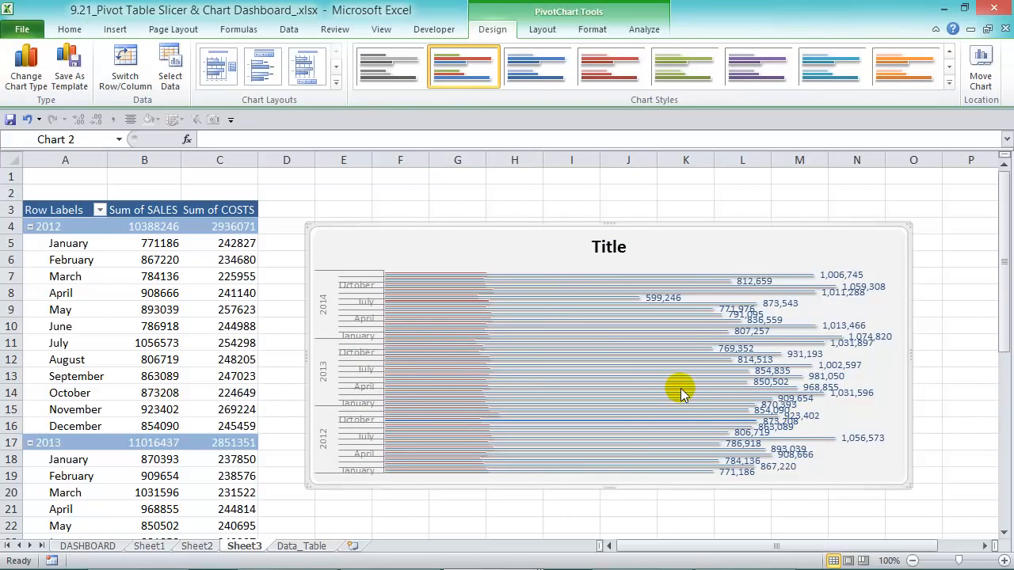
key(ctrl+z)
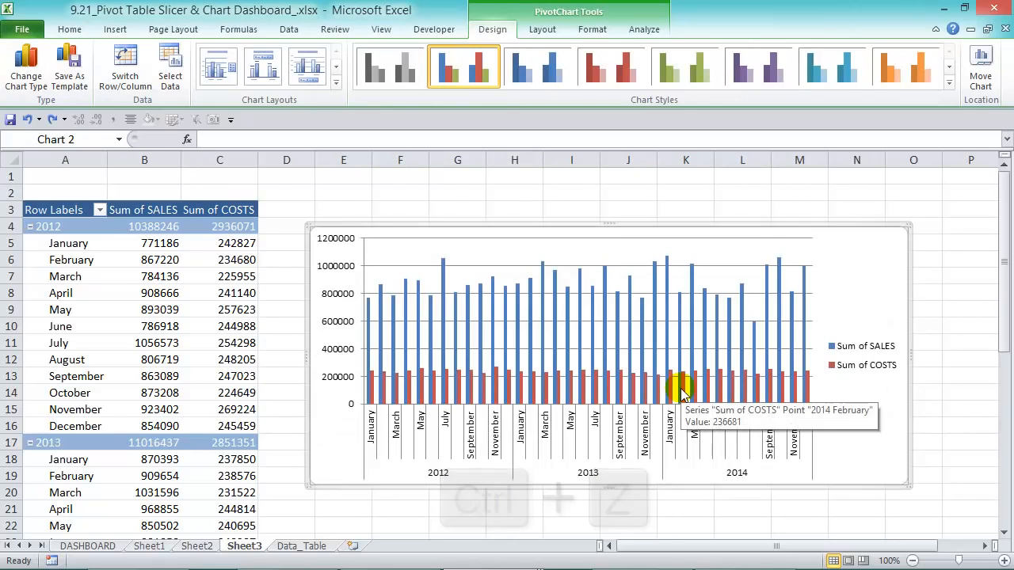
Reposition and enlarge the PivotChart beside the PivotTable, and plot the Sum of COSTS series on the secondary axis.
drag(674, 229, 649, 205)
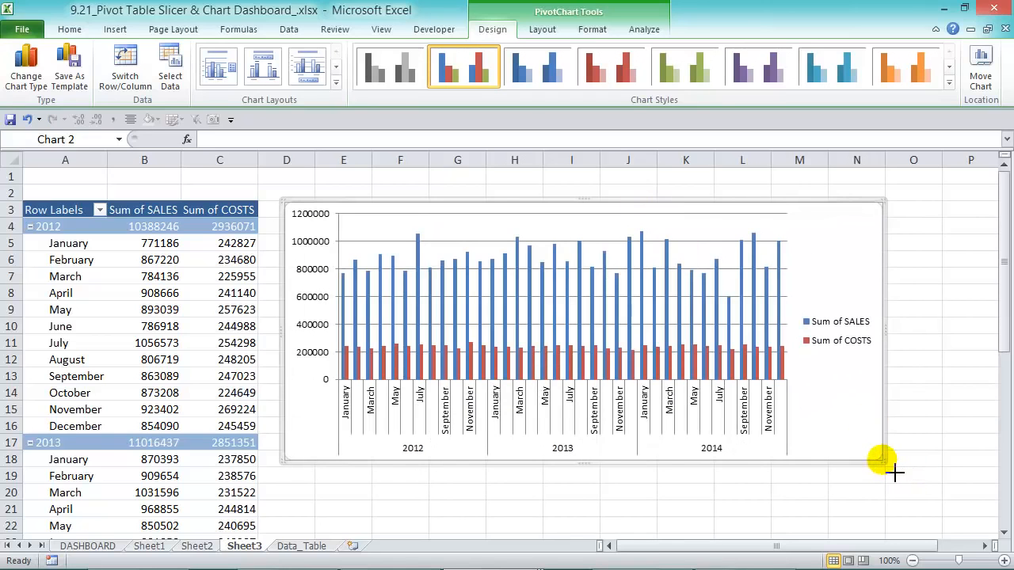
drag(894, 473, 912, 508)
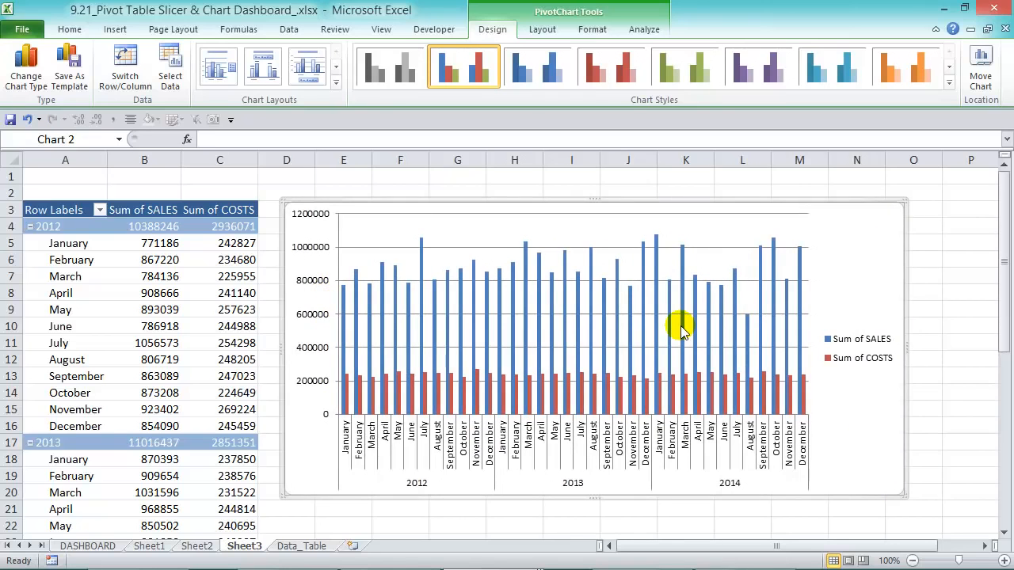
click(662, 389)
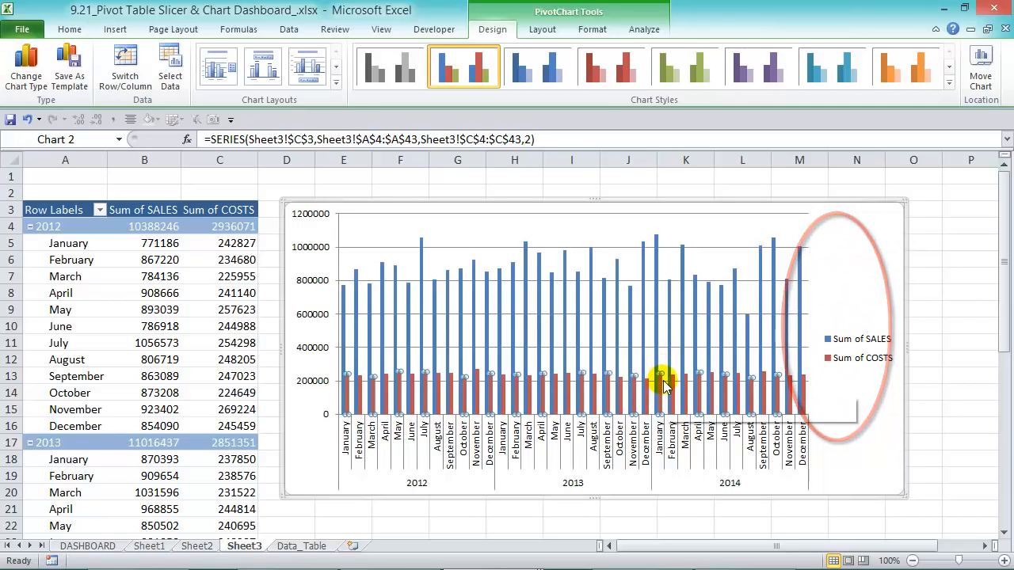
mouse_move(664, 386)
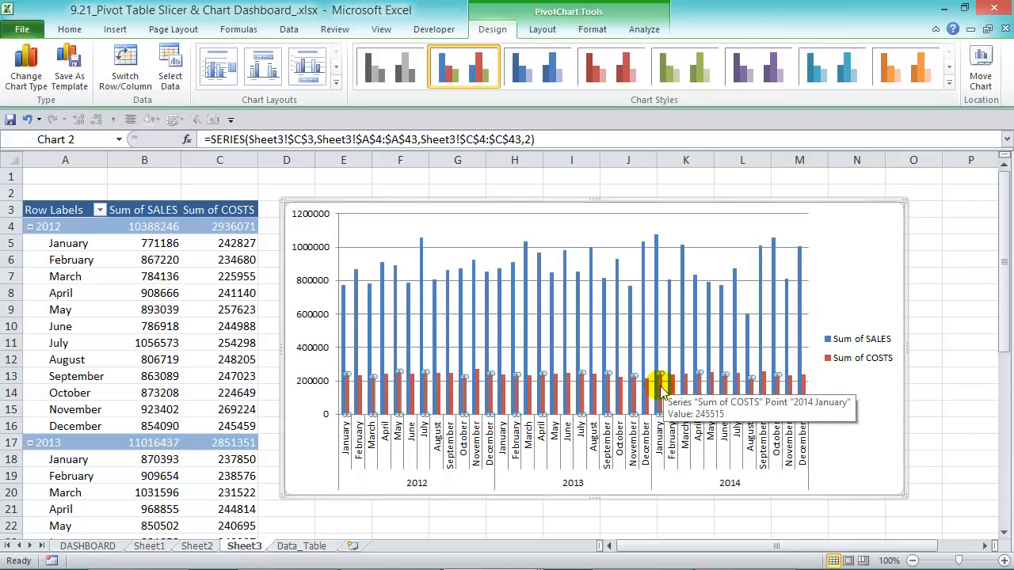
key(ctrl+1)
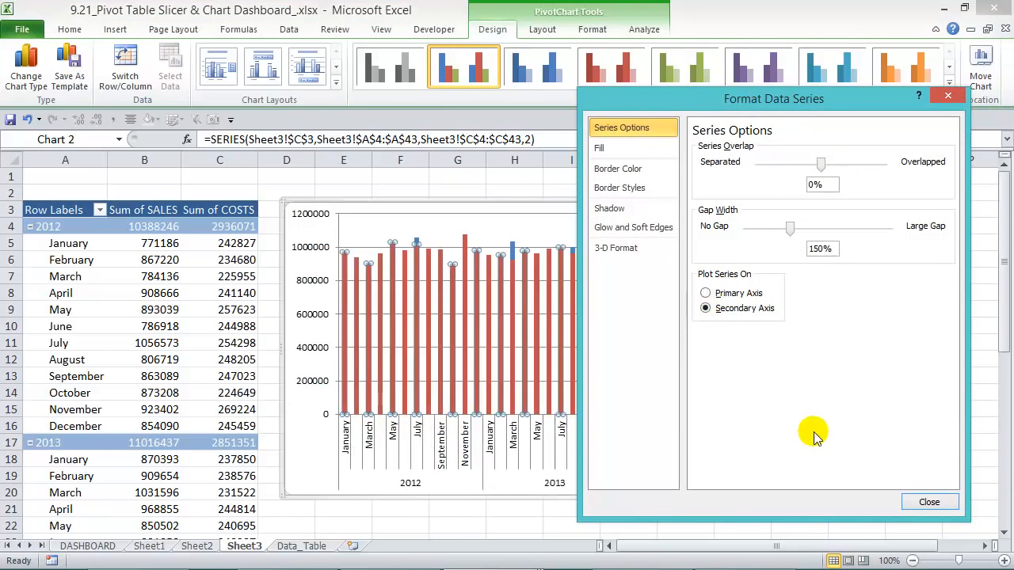
click(921, 504)
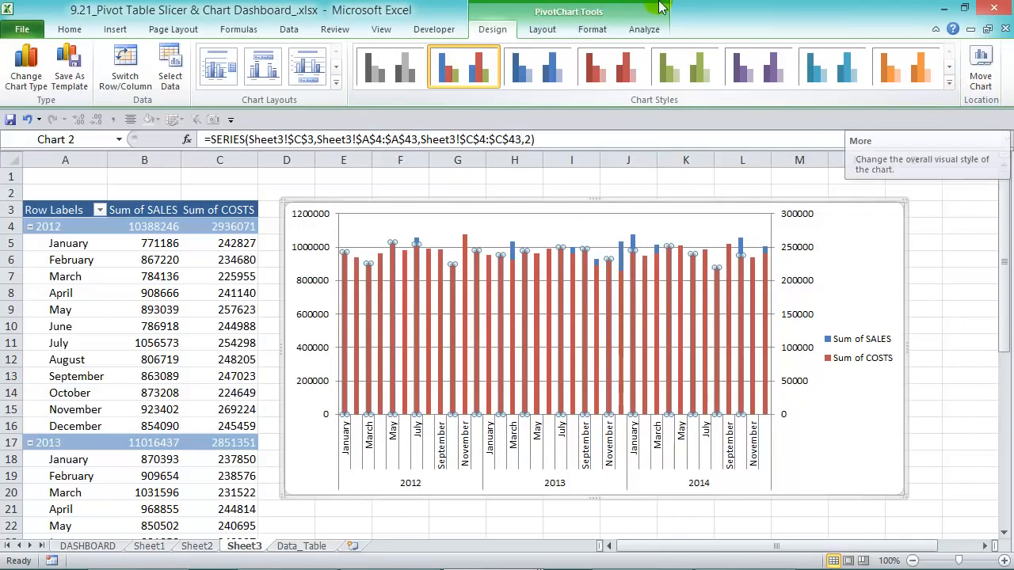
Change the Sum of COSTS series to a line with markers and widen the chart.
click(44, 71)
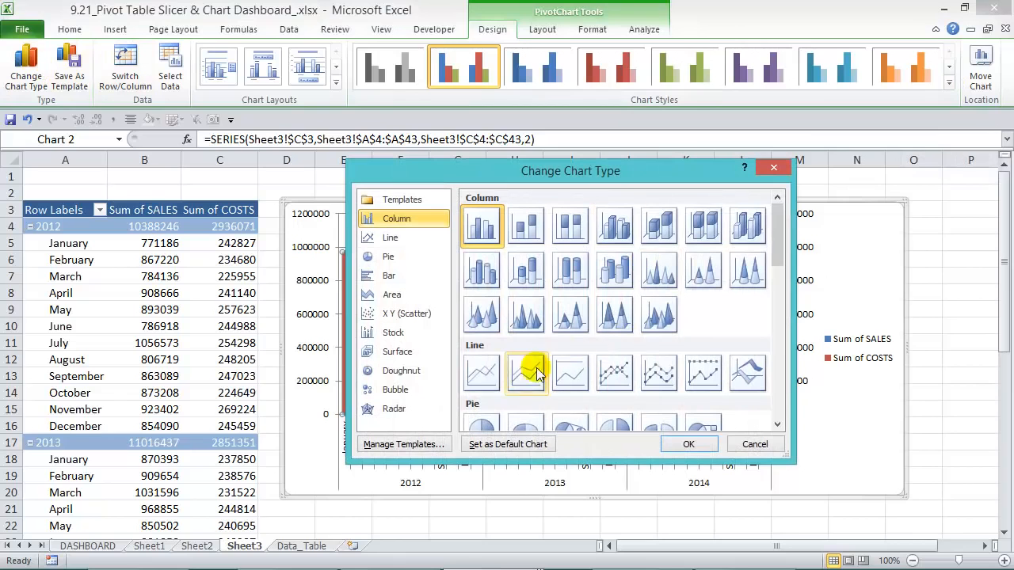
click(614, 371)
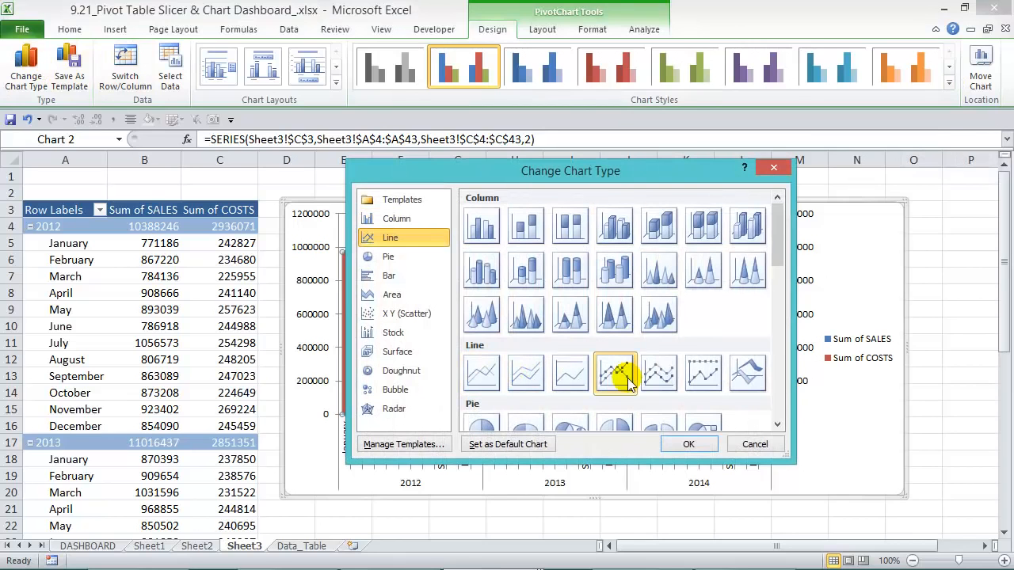
click(689, 443)
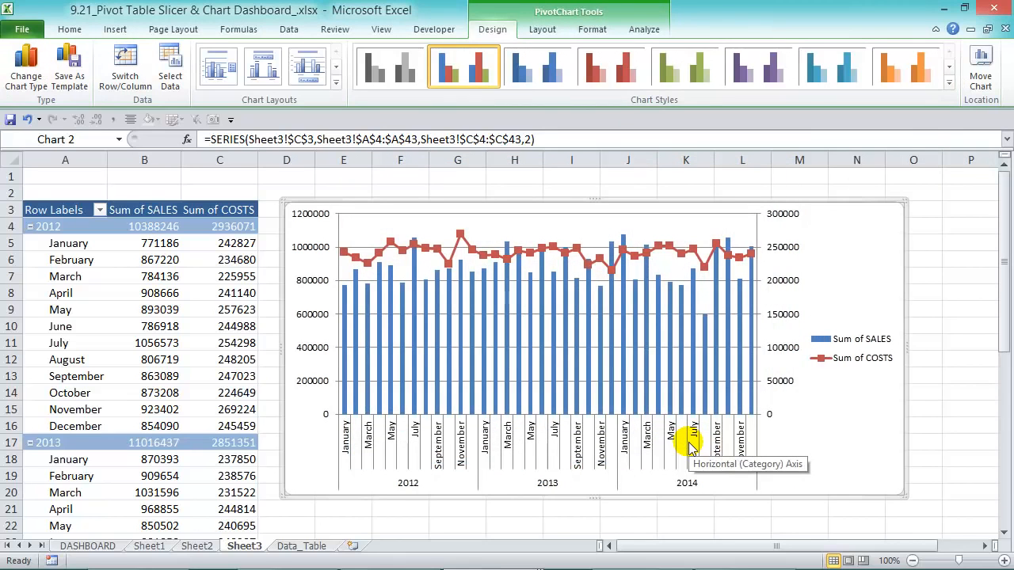
drag(909, 204, 957, 204)
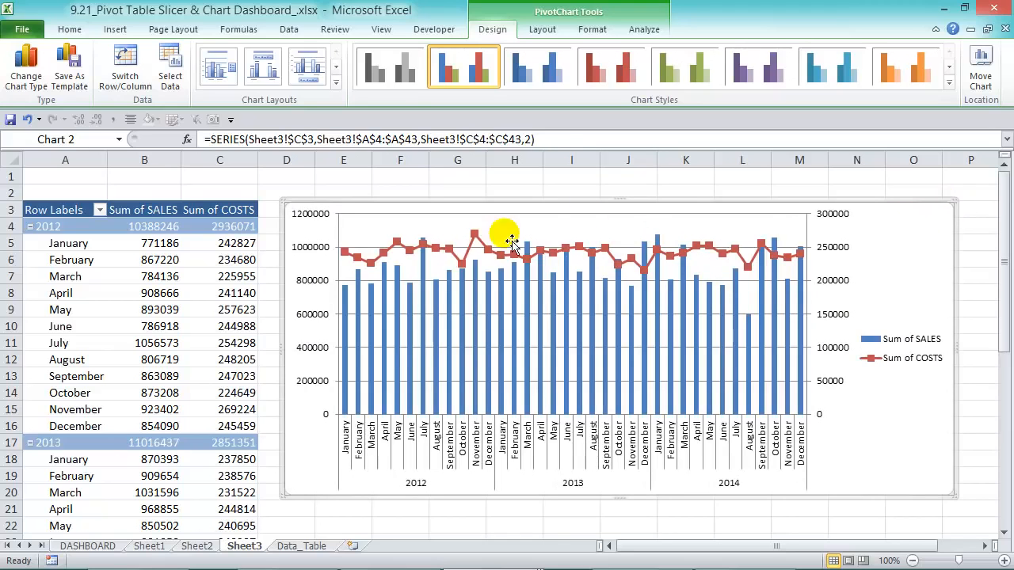
Color the primary vertical axis labels dark blue and format them as Number with a thousands separator and 0 decimal places.
mouse_move(580, 339)
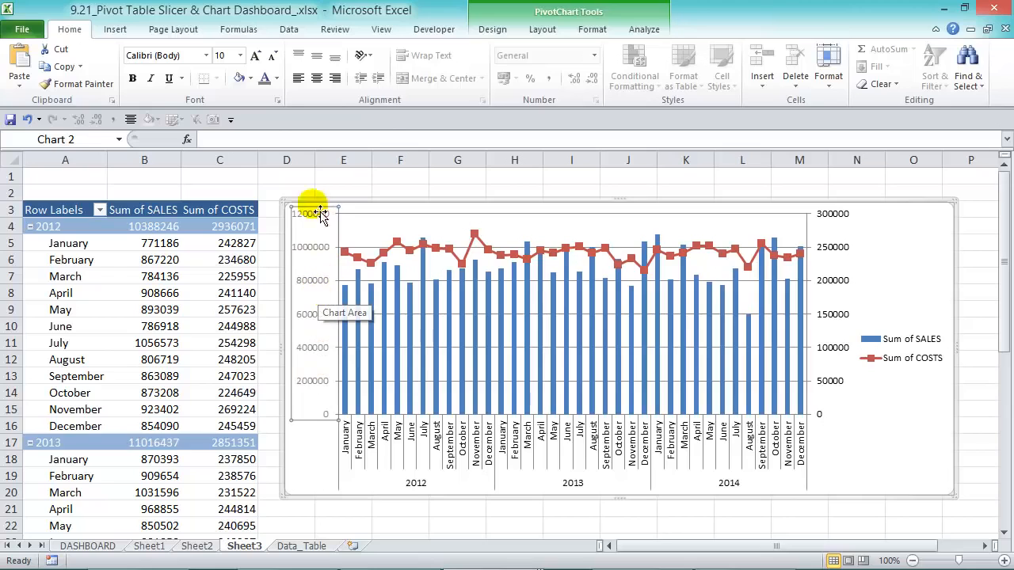
click(276, 79)
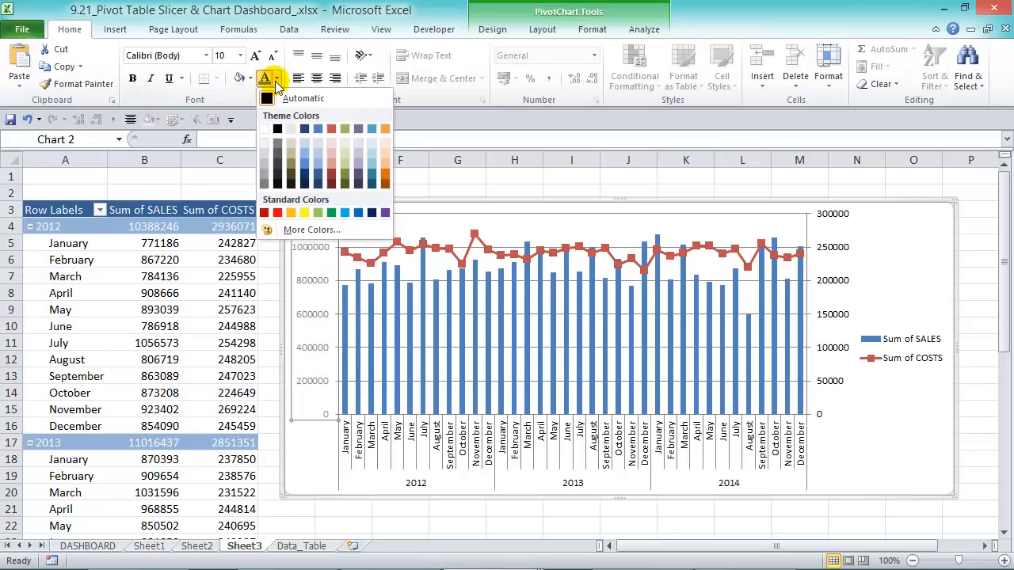
click(304, 129)
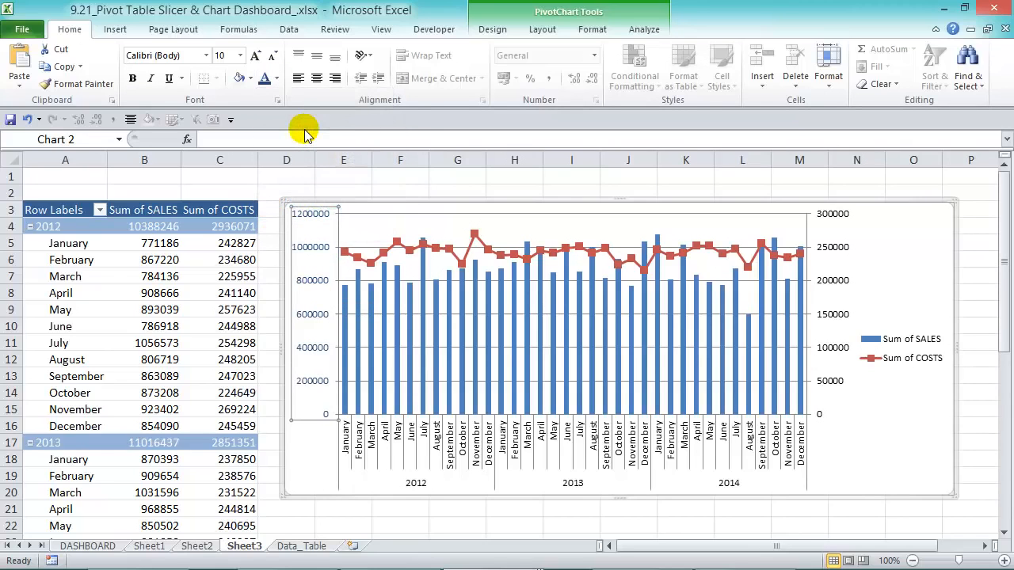
key(ctrl+1)
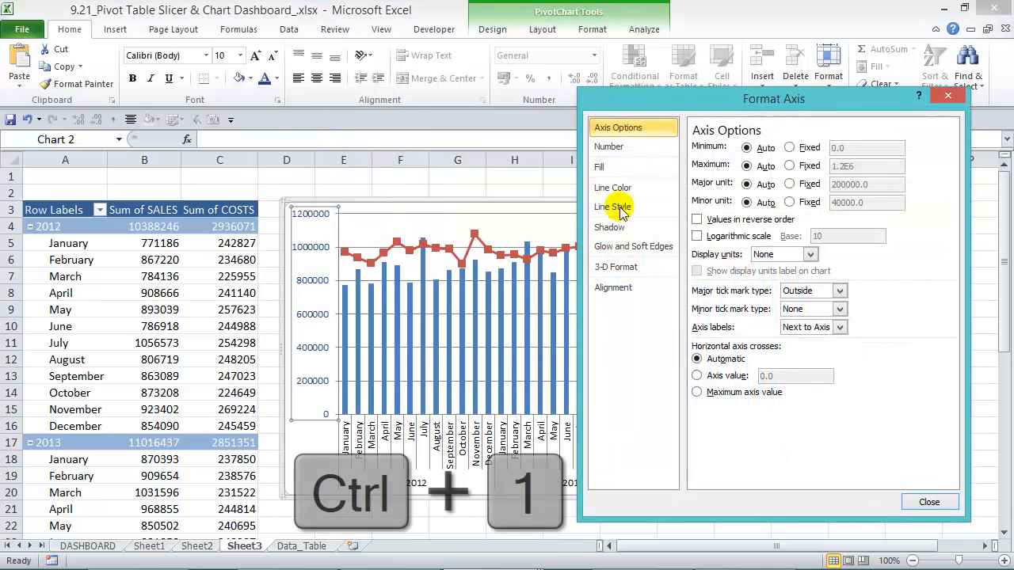
click(634, 147)
click(708, 170)
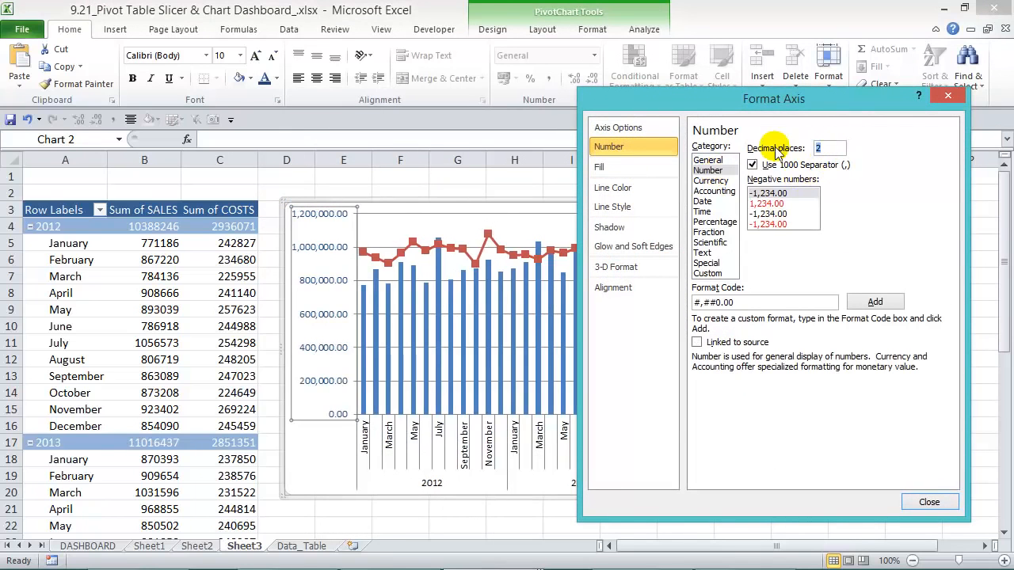
text(0)
click(929, 503)
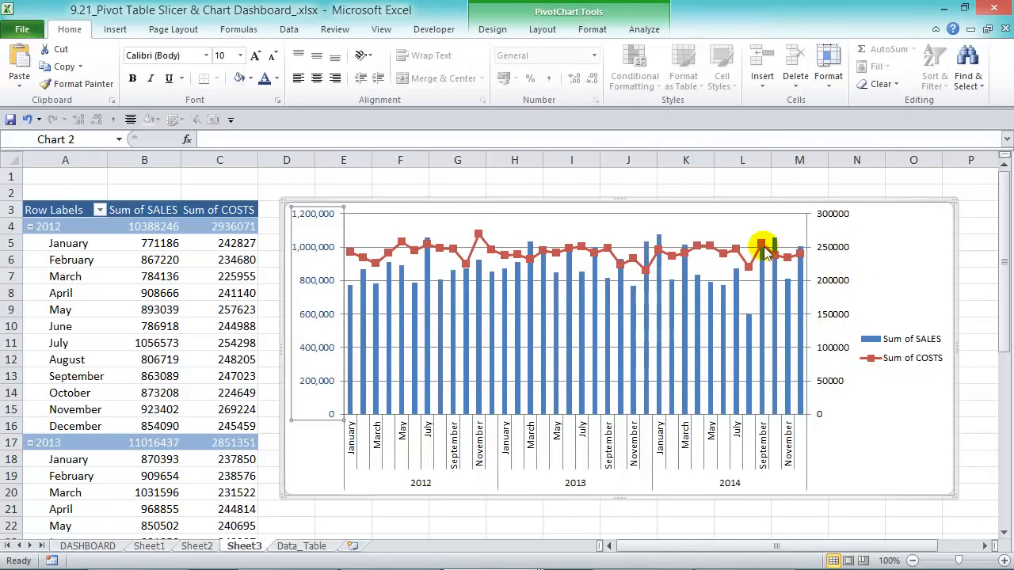
Color the secondary vertical axis labels red and format them as Number with a thousands separator and 0 decimal places.
click(838, 253)
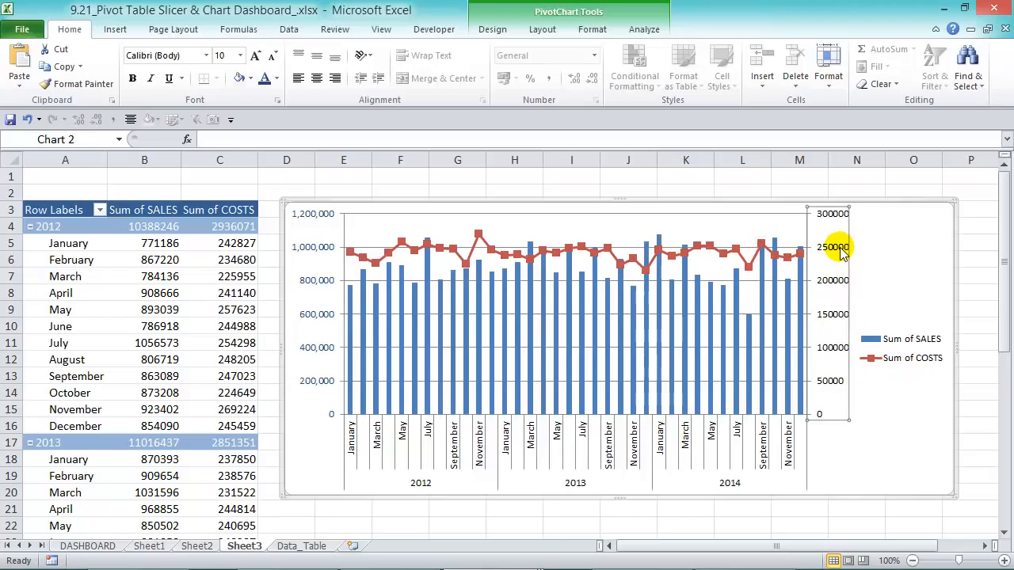
click(277, 79)
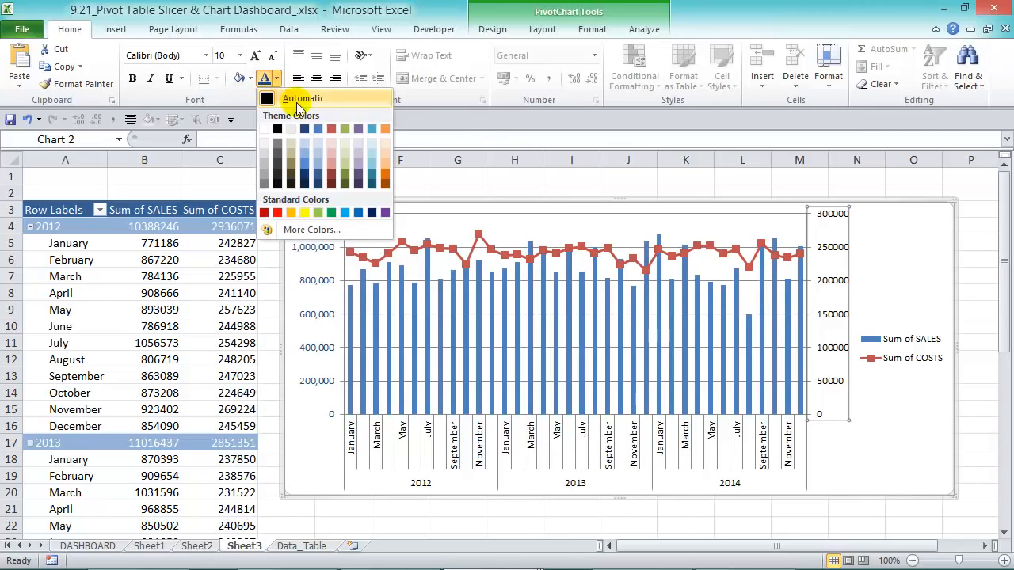
click(331, 129)
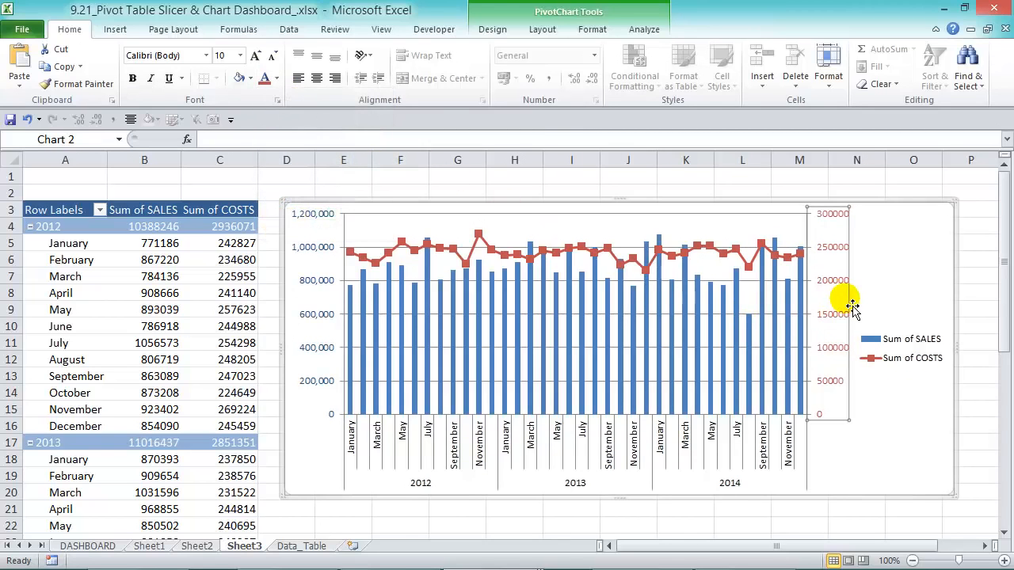
key(ctrl+1)
click(626, 147)
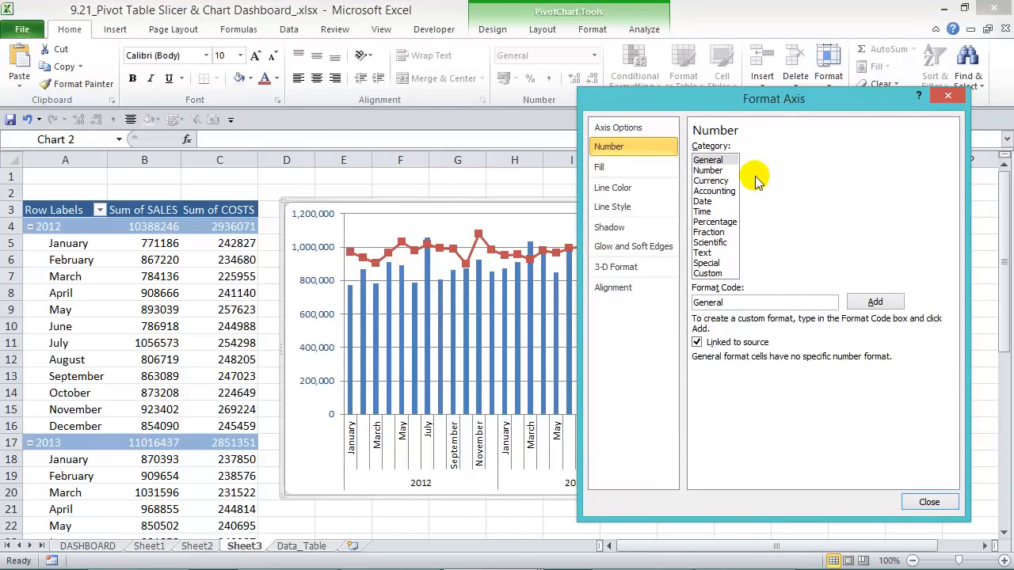
click(713, 171)
double_click(824, 149)
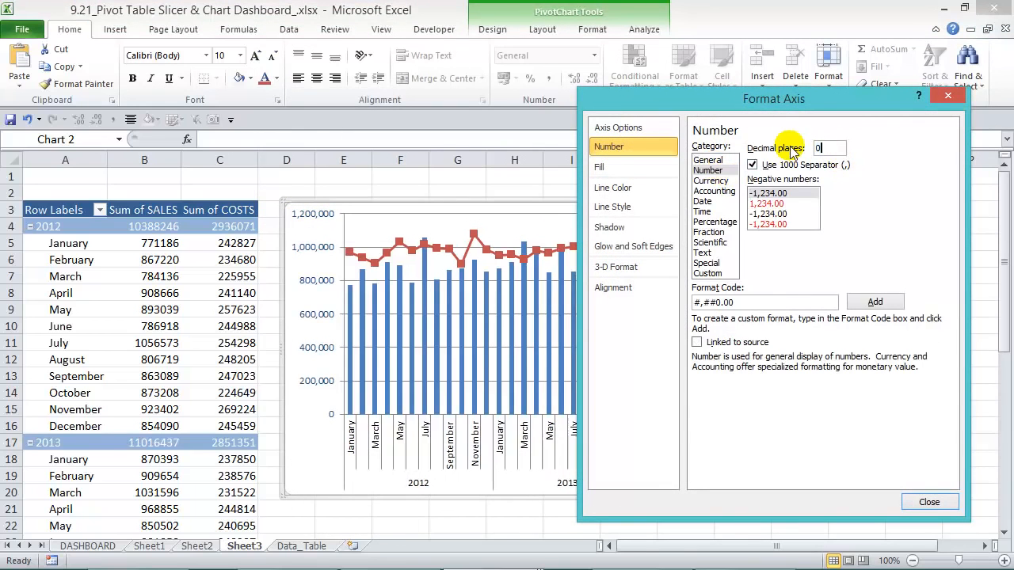
text(0)
click(929, 502)
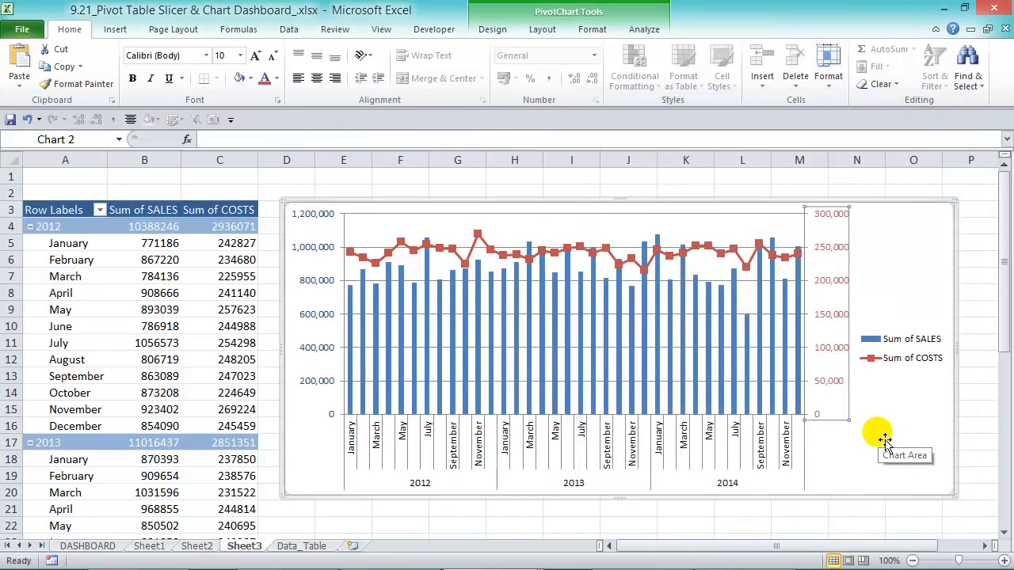
Add a rotated primary vertical axis title reading Sales and color its text dark blue.
click(543, 30)
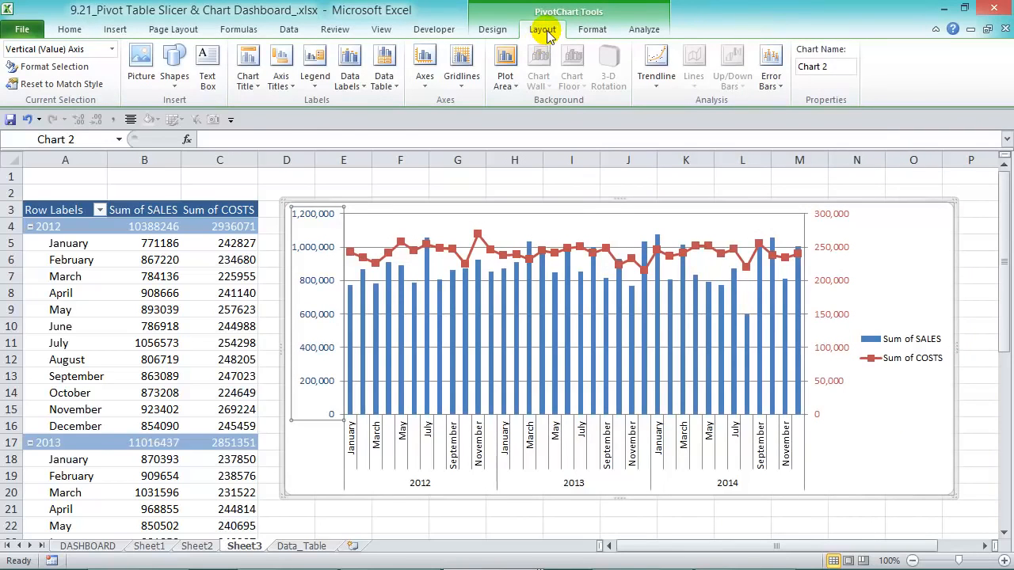
click(285, 81)
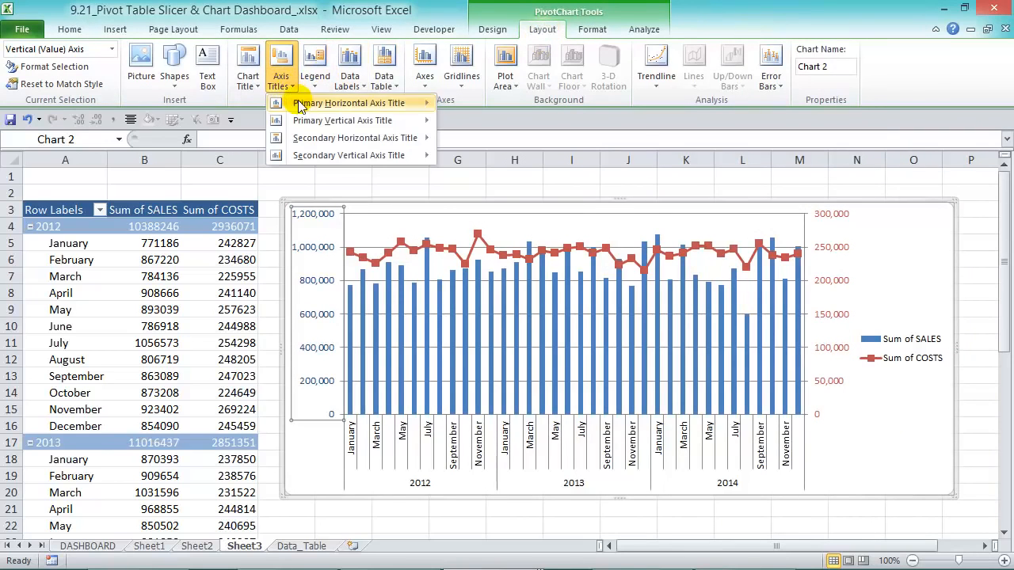
mouse_move(307, 121)
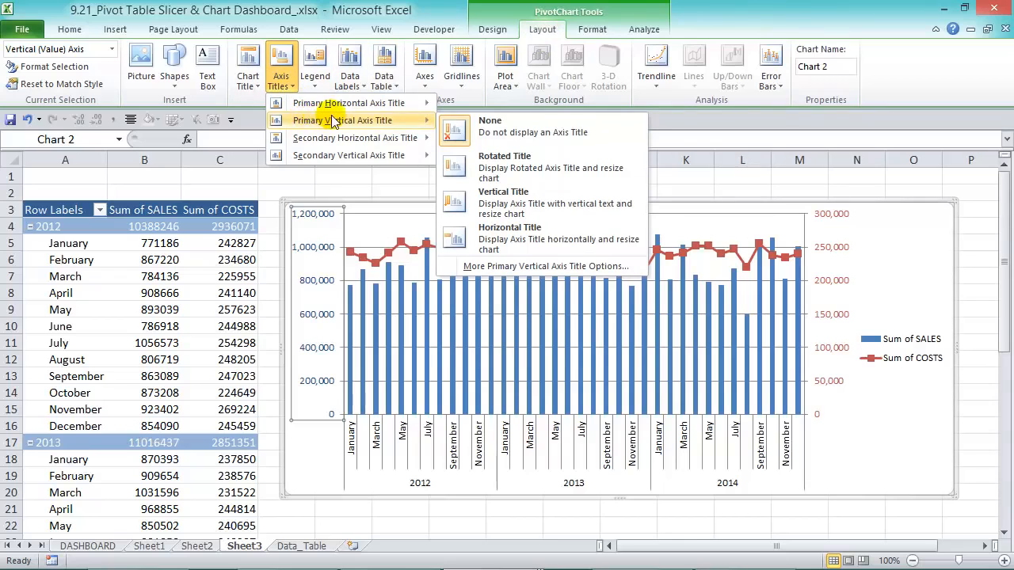
click(523, 163)
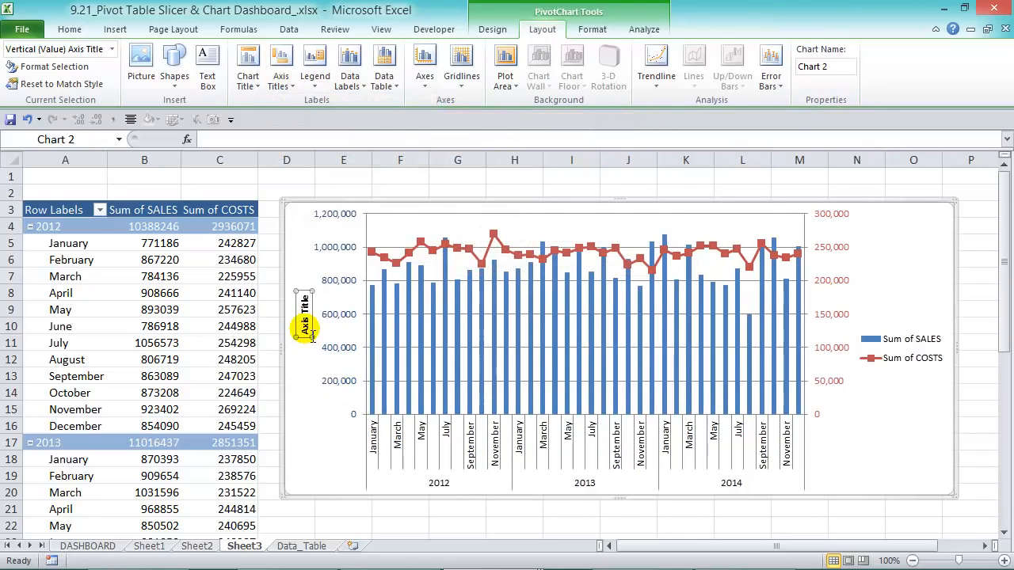
text(Sales)
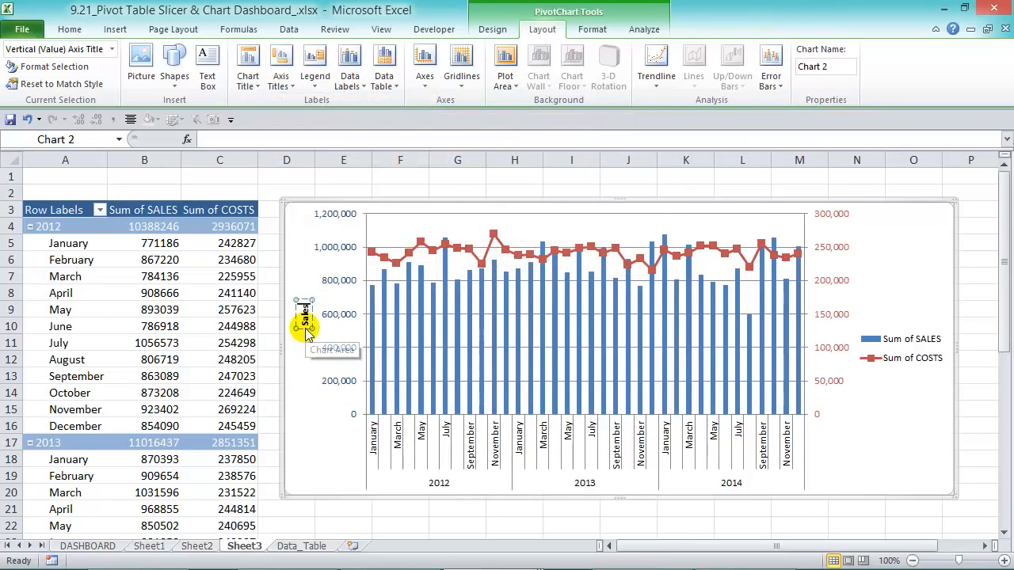
right_click(307, 316)
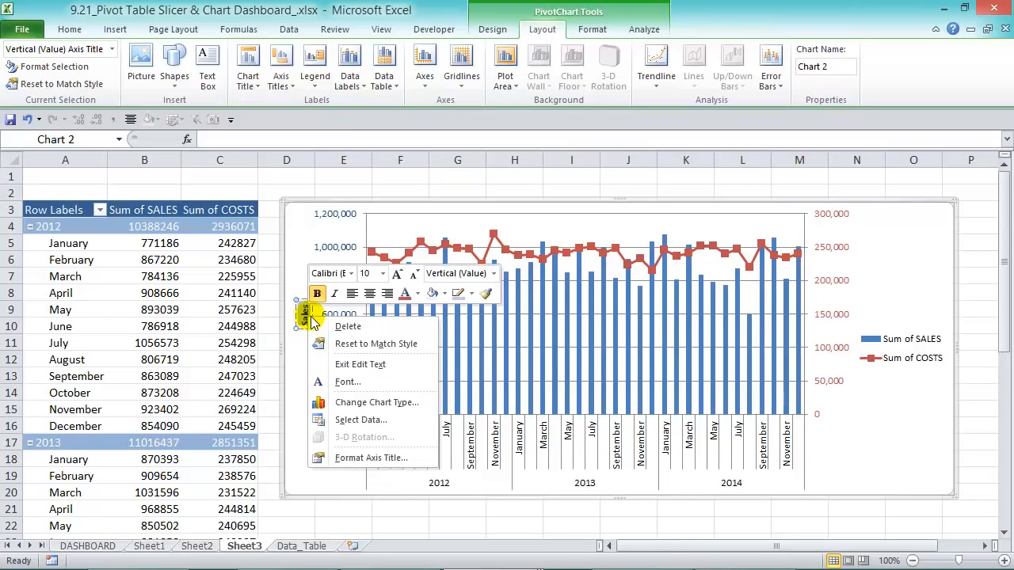
click(418, 294)
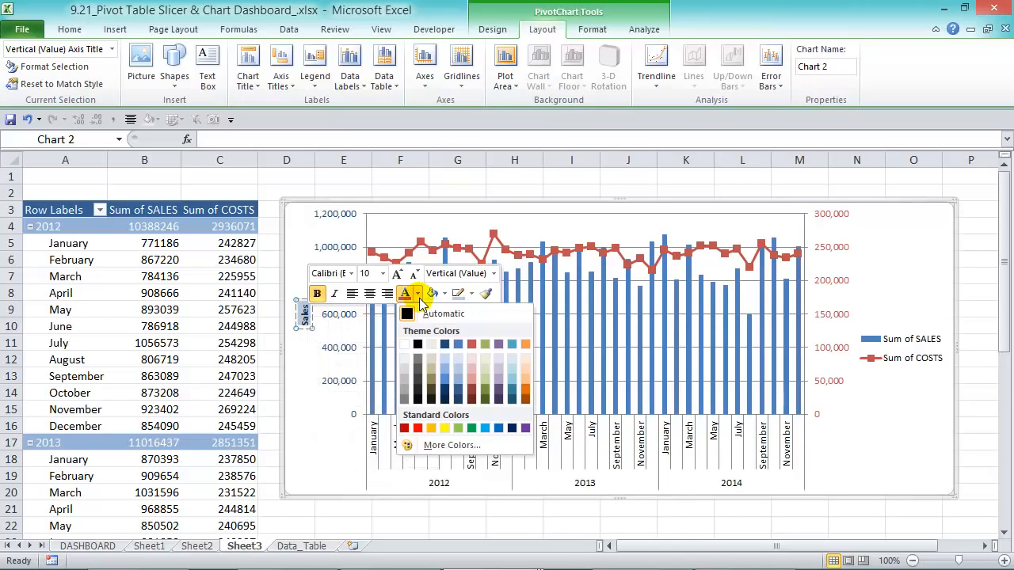
click(442, 339)
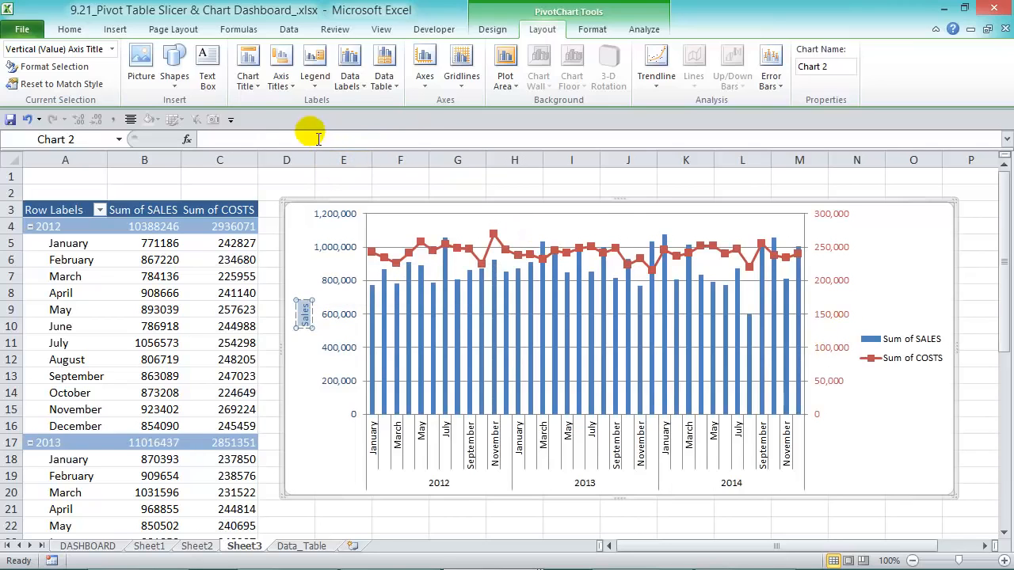
Add a rotated secondary vertical axis title reading Costs and color its text red.
click(295, 89)
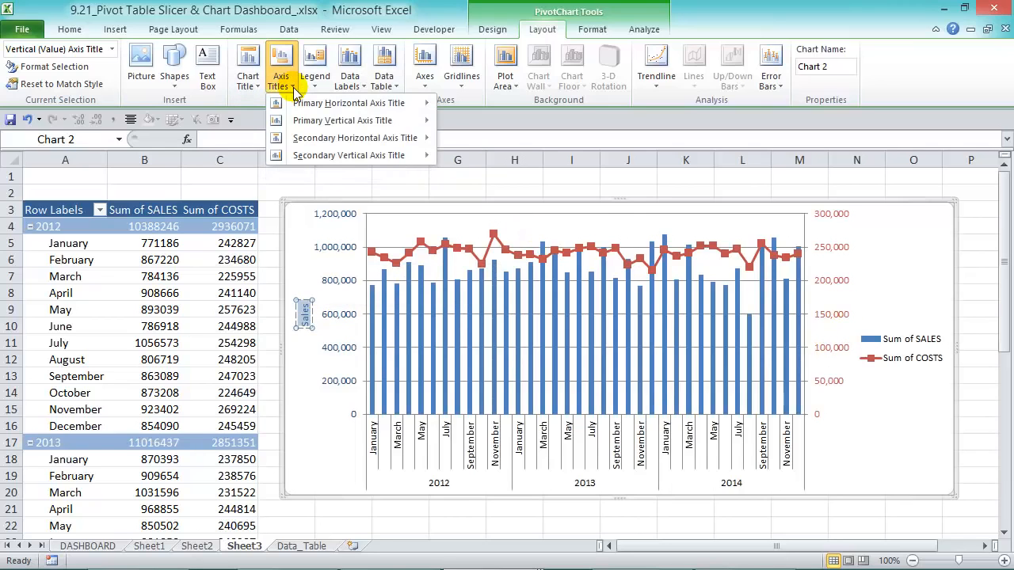
mouse_move(307, 159)
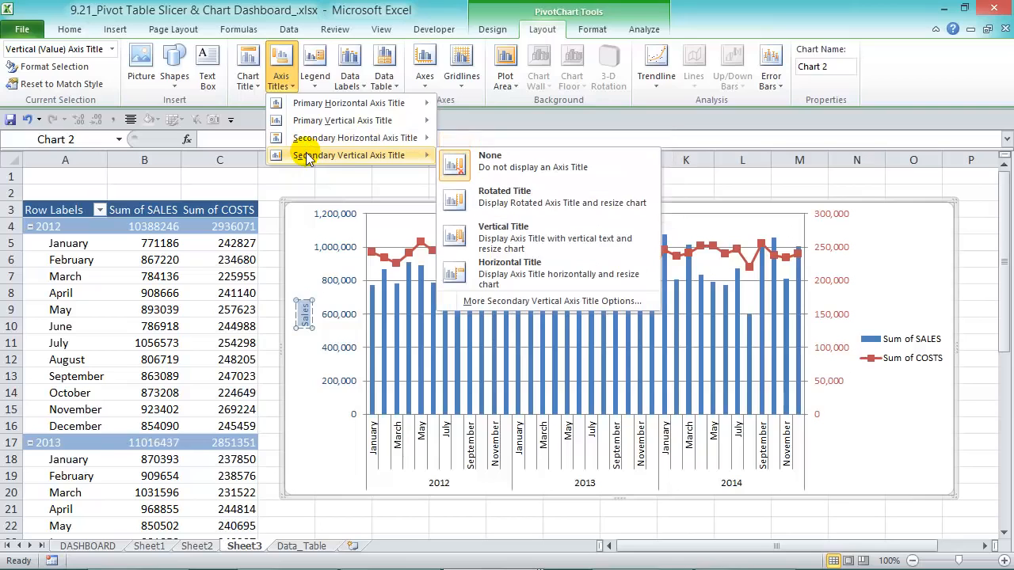
click(525, 203)
triple_click(838, 318)
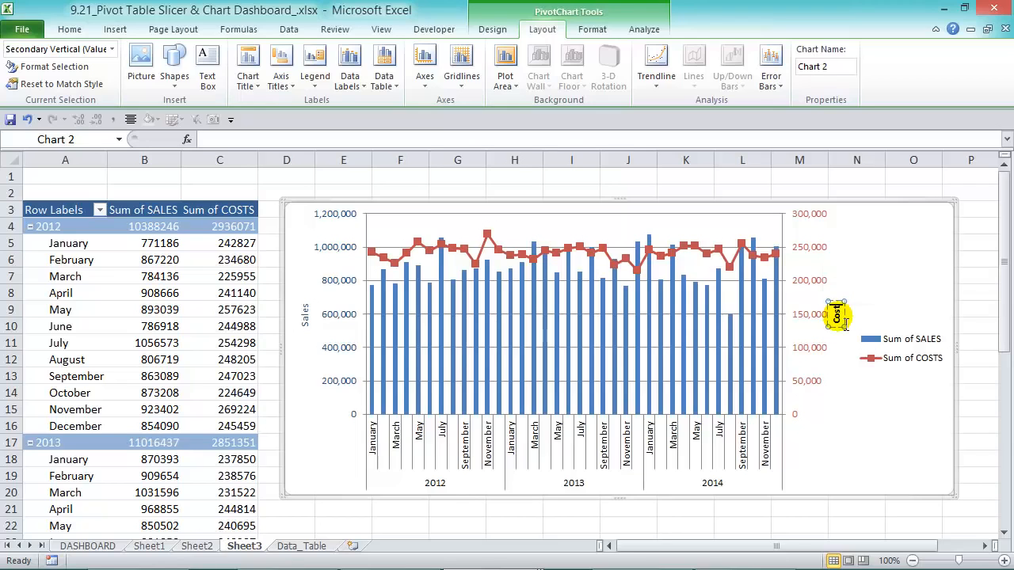
right_click(838, 318)
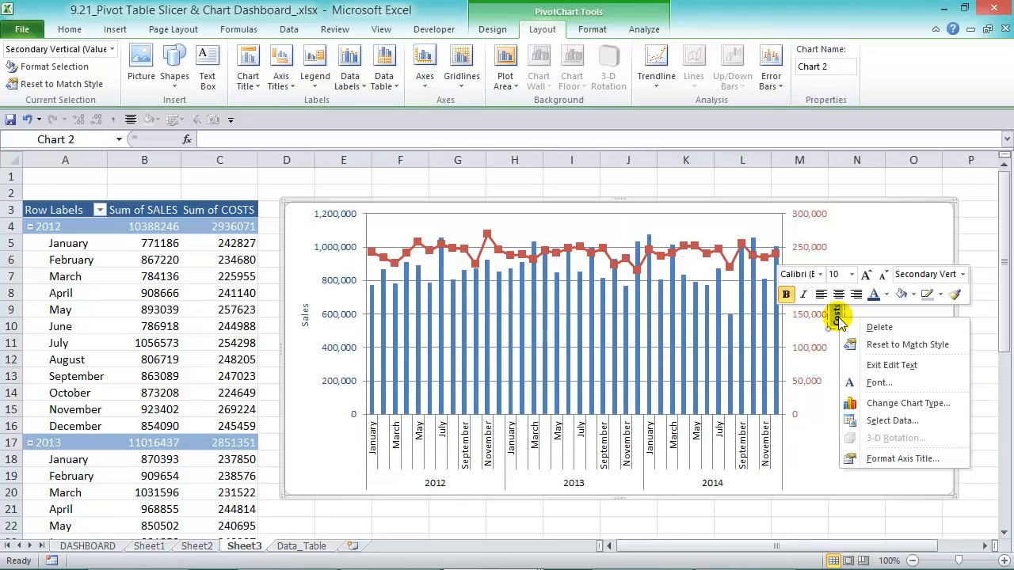
click(885, 295)
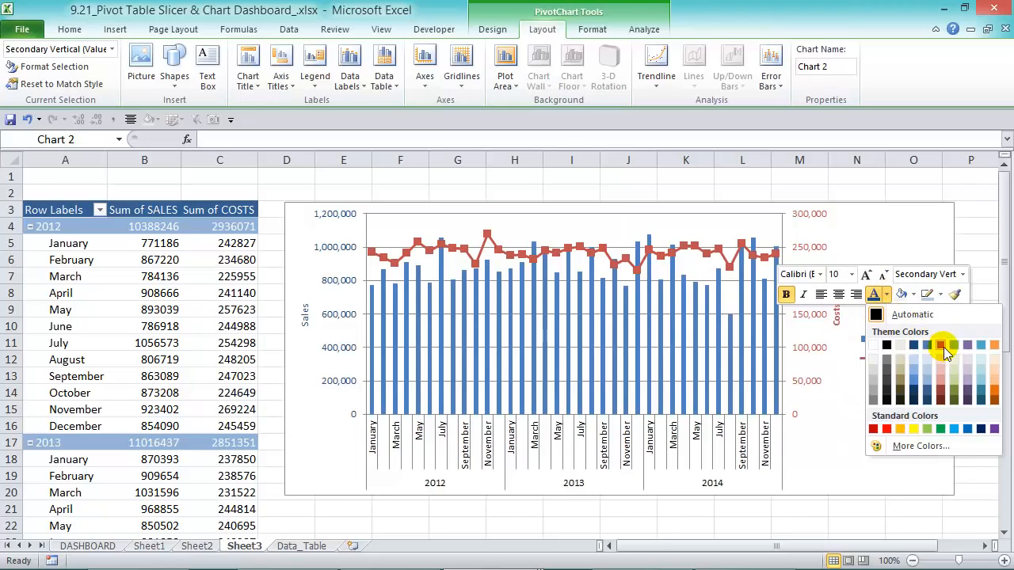
click(942, 345)
Place the chart legend at the bottom and delete the chart's horizontal gridlines.
click(933, 349)
key(ctrl+1)
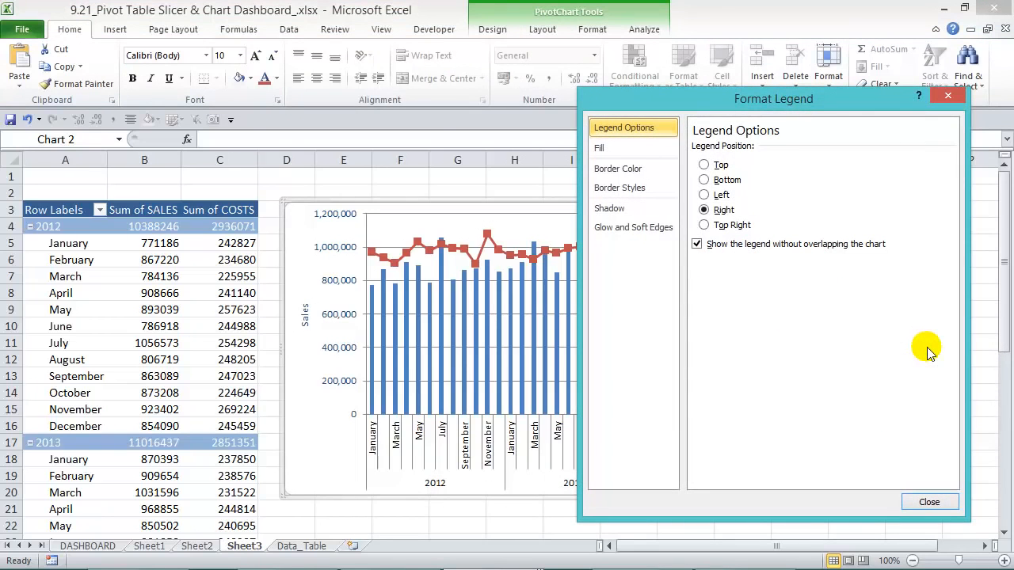
click(705, 181)
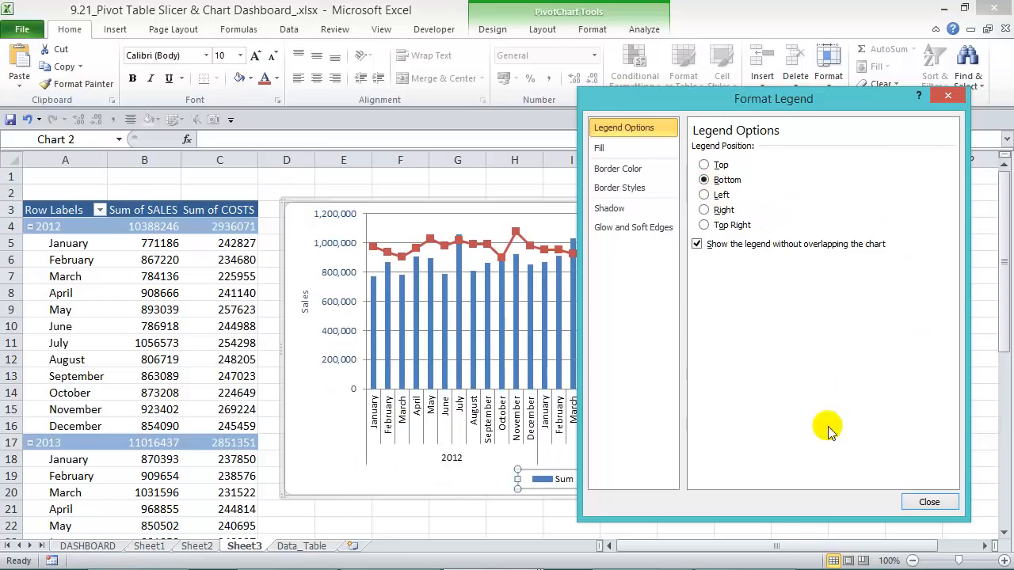
click(918, 501)
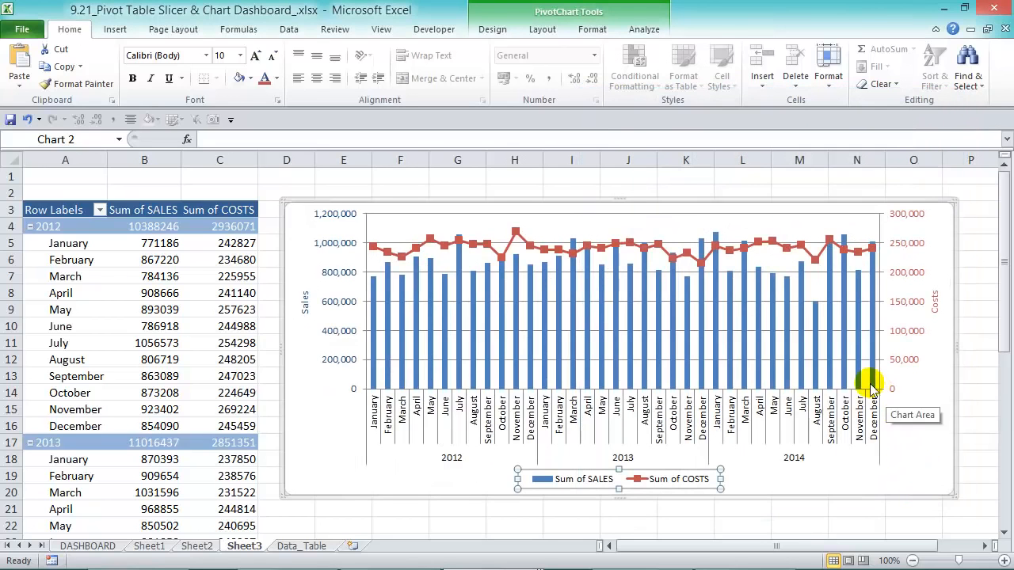
click(676, 247)
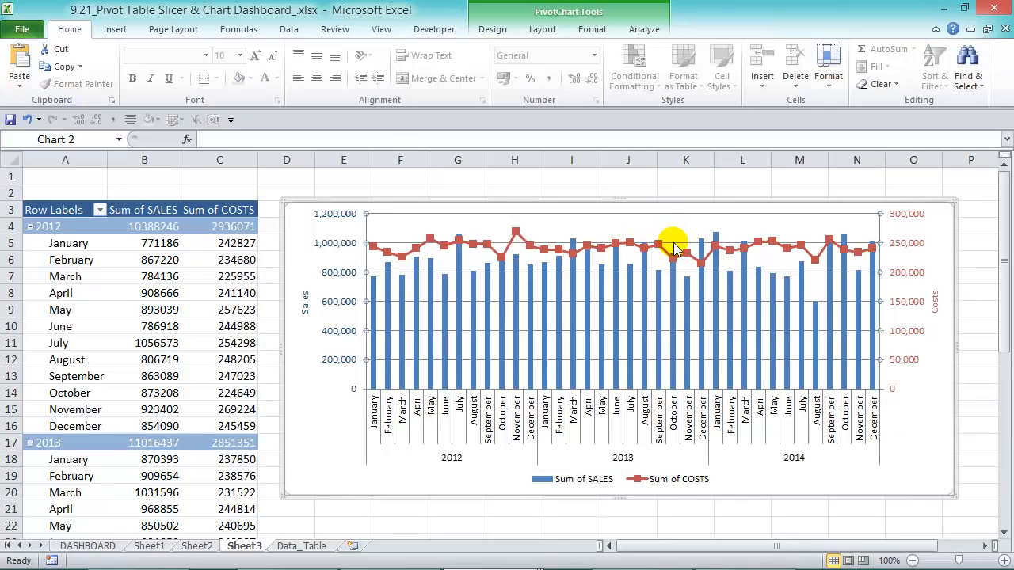
key(Delete)
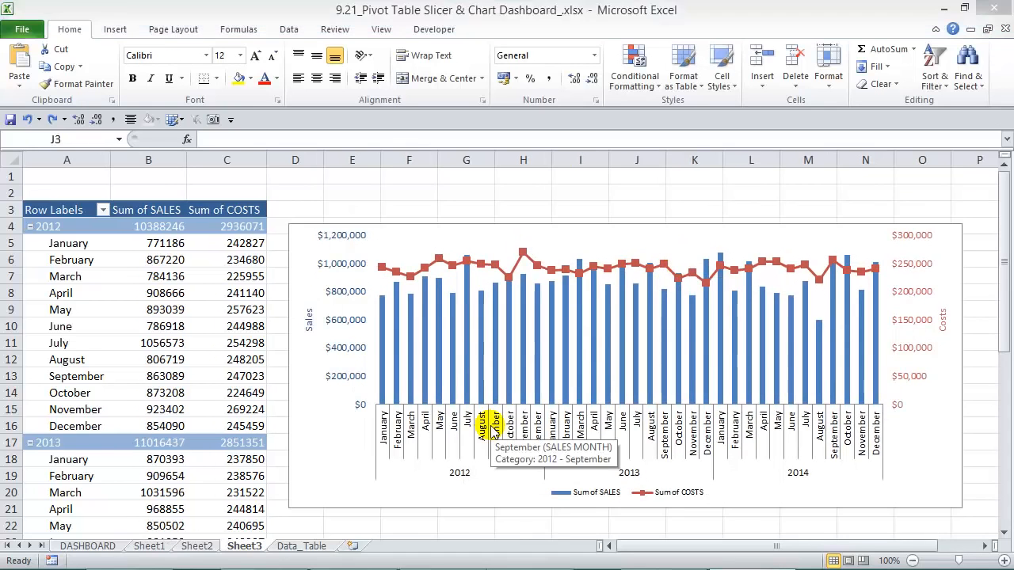
Color the horizontal axis month and year labels dark blue.
click(493, 427)
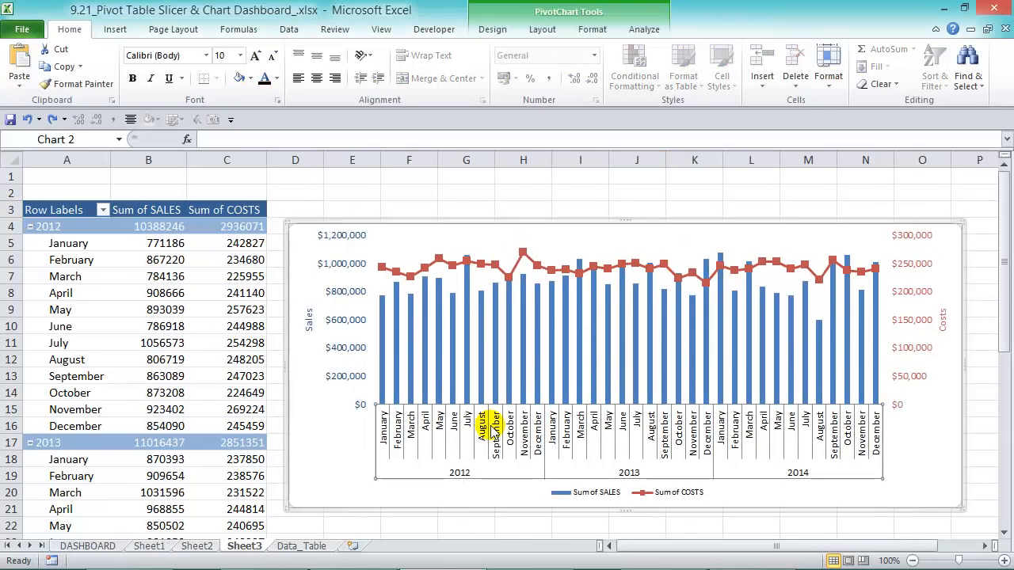
click(277, 78)
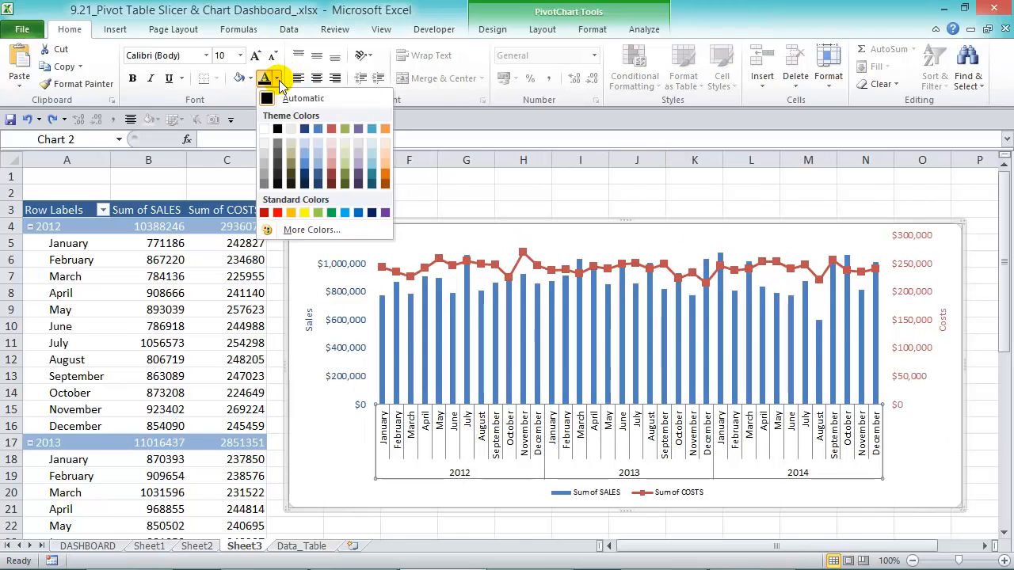
click(303, 127)
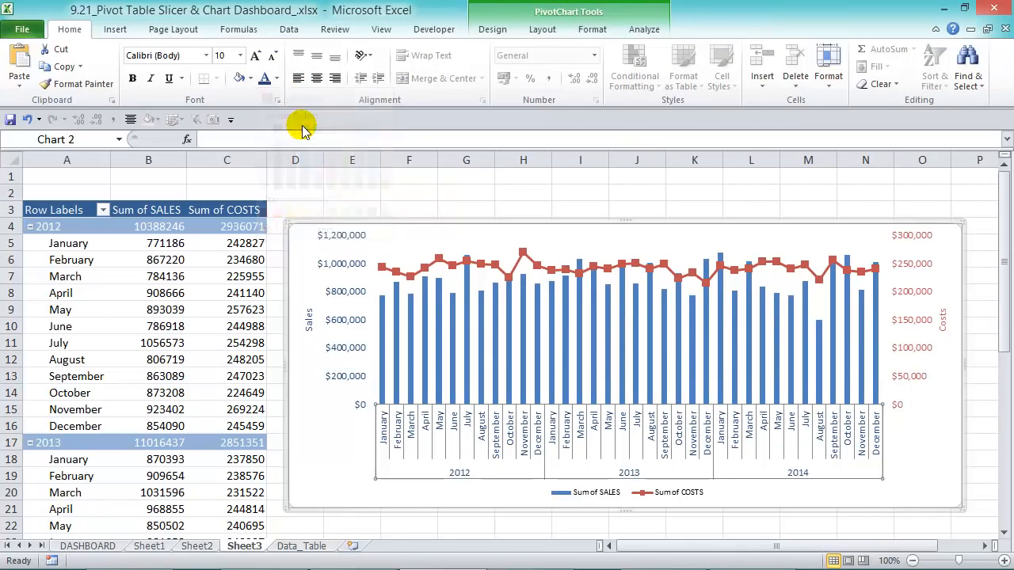
Give the Sum of COSTS series a solid line in light red.
click(536, 266)
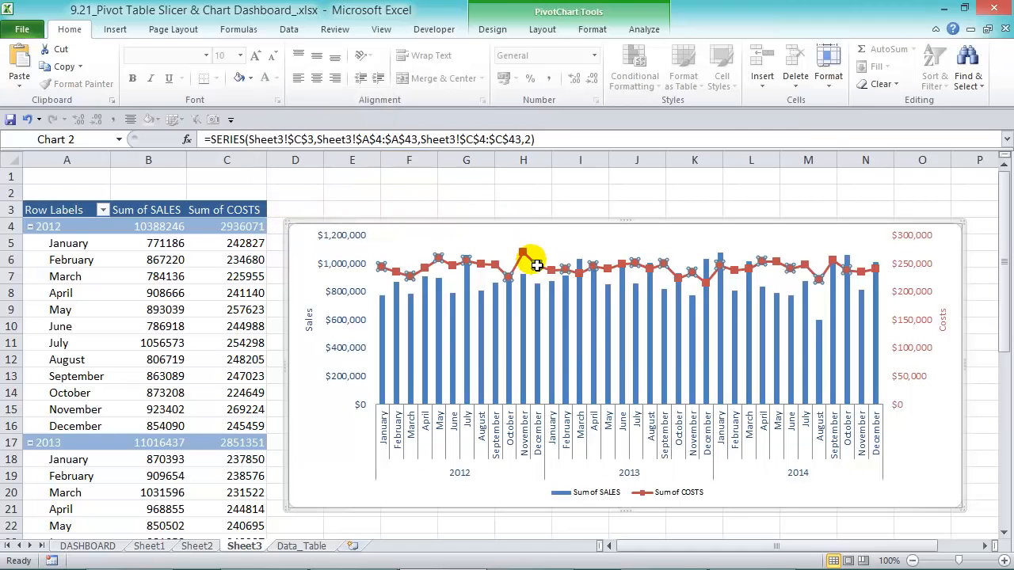
key(ctrl+1)
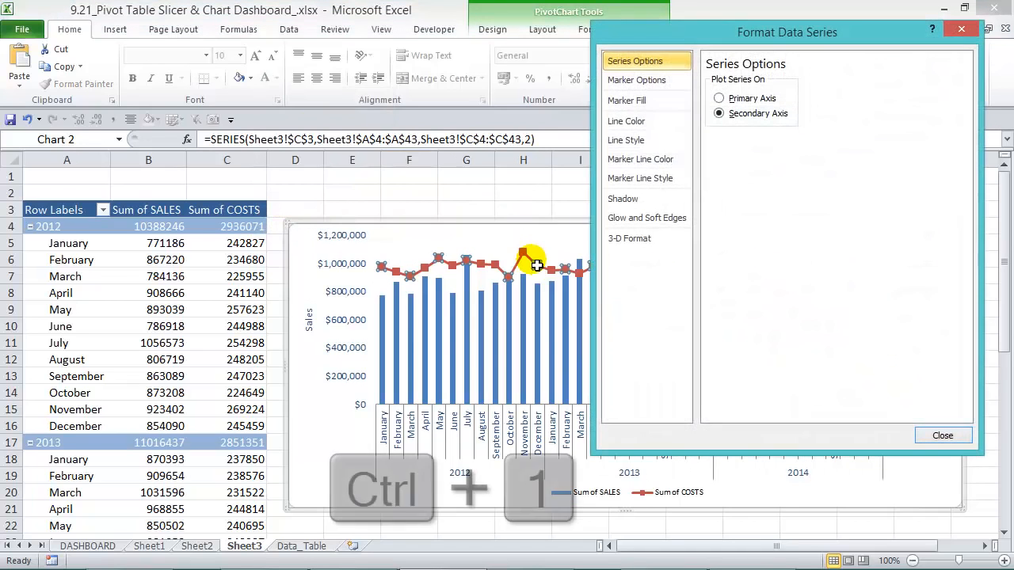
click(639, 123)
click(711, 98)
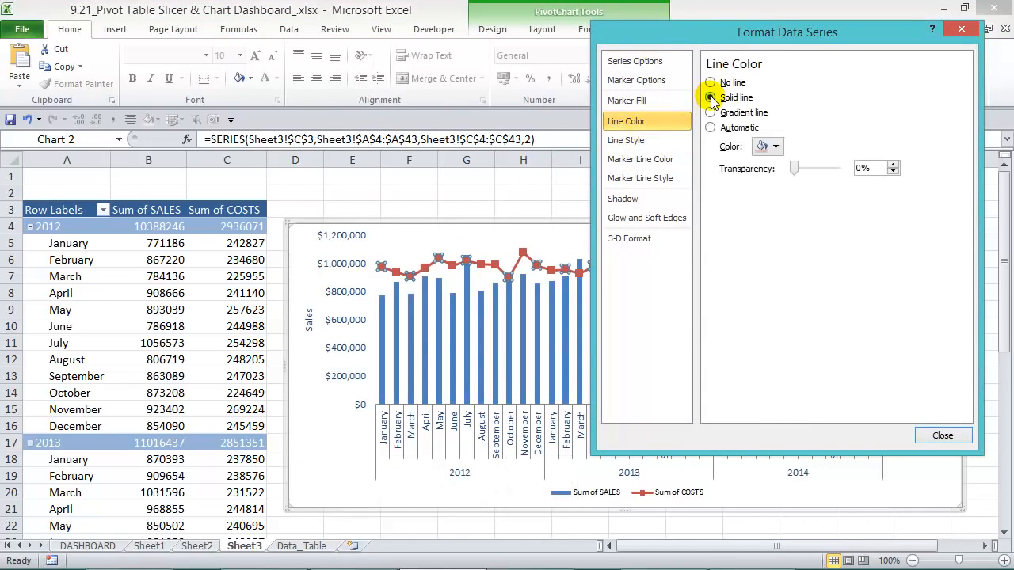
click(776, 146)
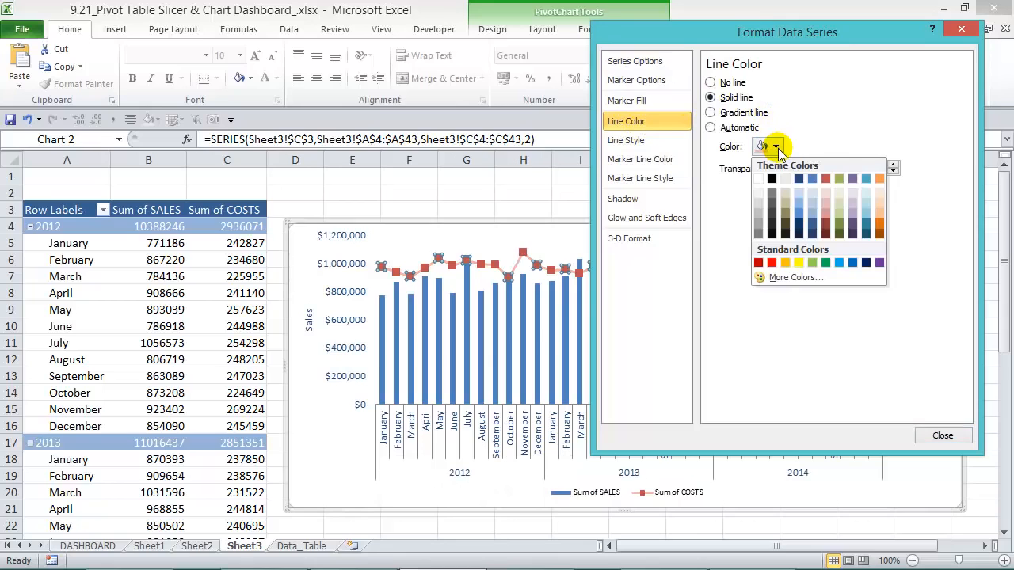
click(826, 202)
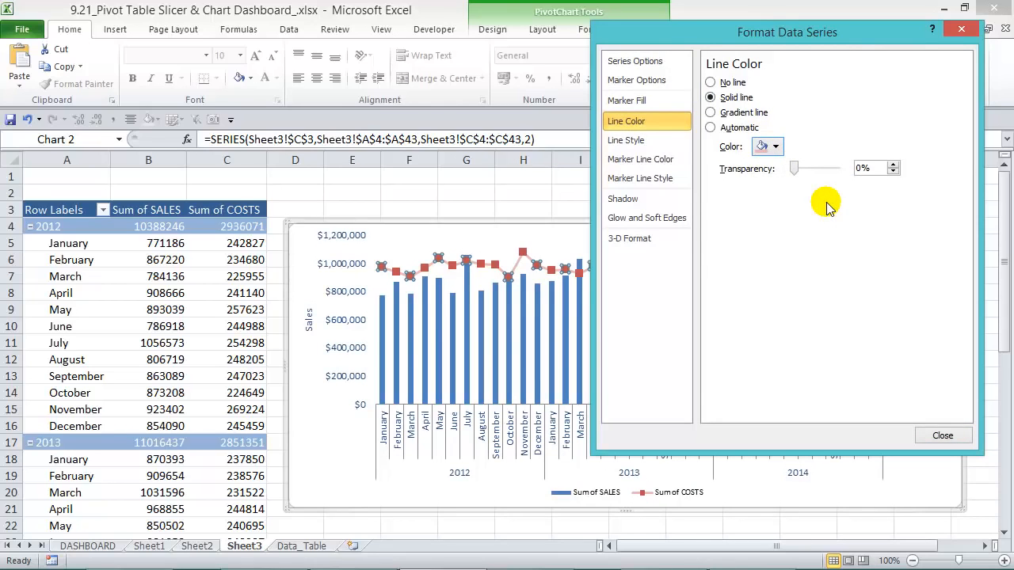
Change the Sum of COSTS markers to the built-in circle type with a solid light red fill.
click(668, 82)
click(742, 132)
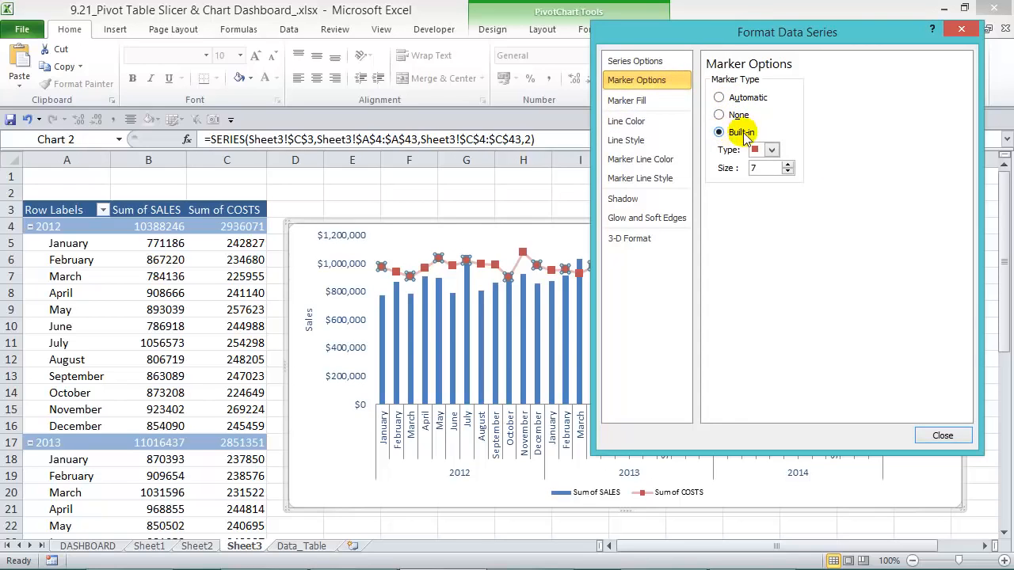
click(771, 150)
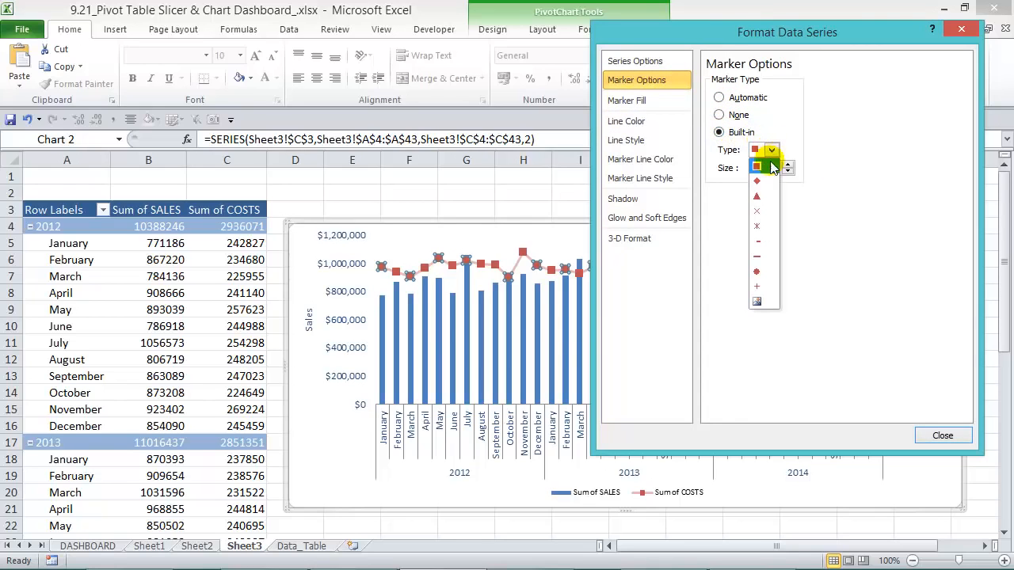
click(758, 271)
click(649, 101)
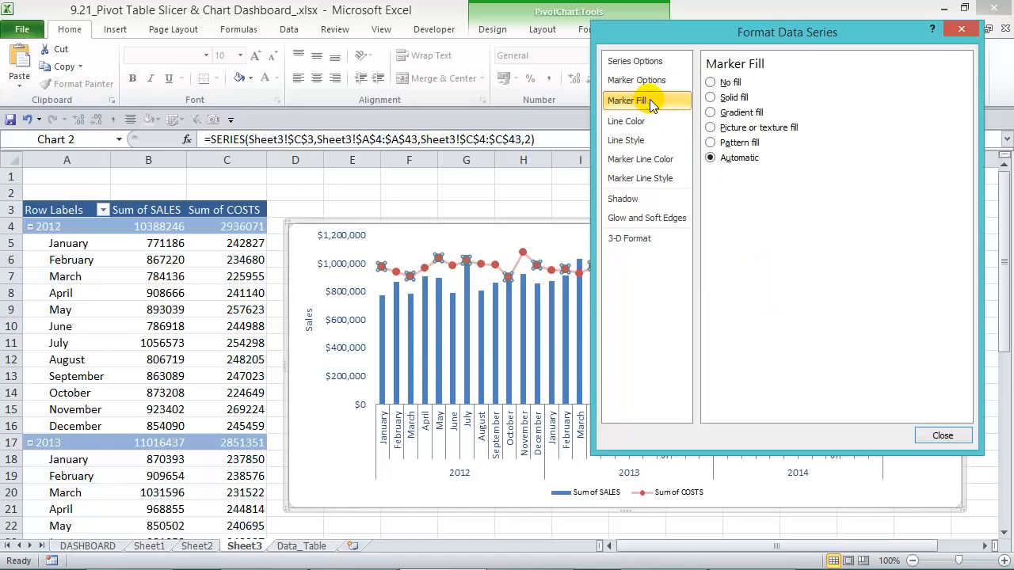
click(712, 97)
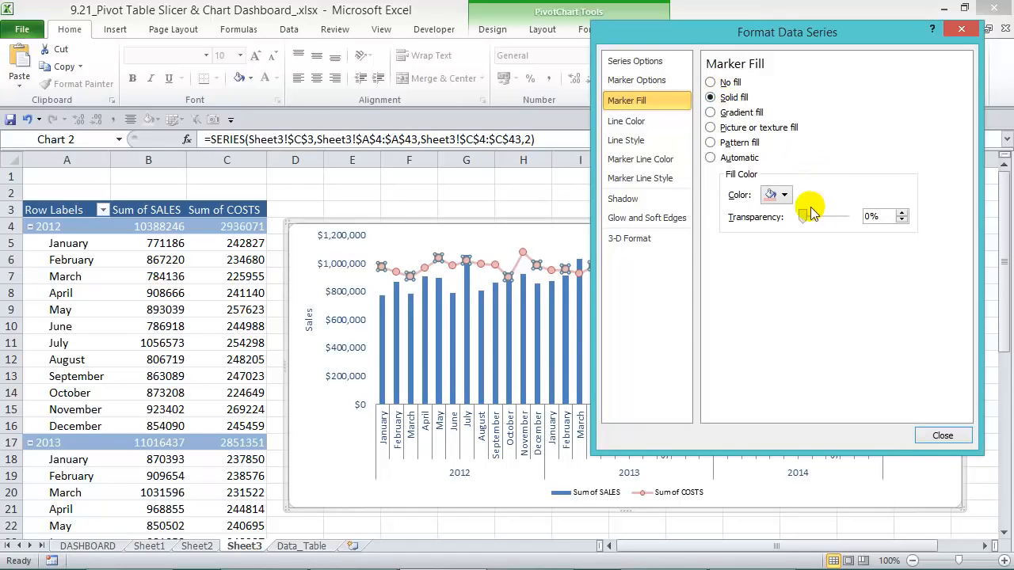
click(934, 436)
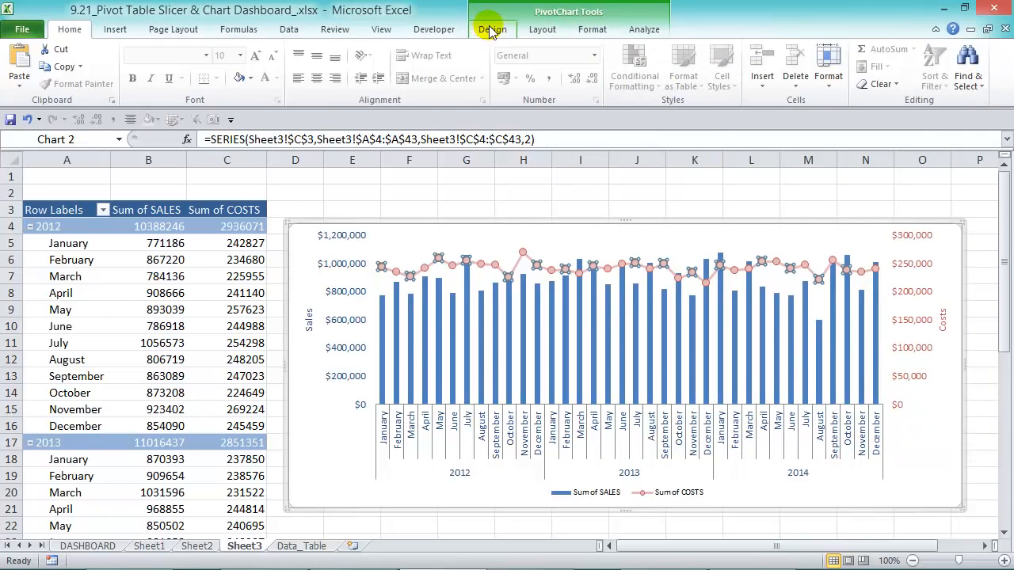
Add a title above the chart reading "Sales & Costs per Month" and color its text grey.
click(542, 31)
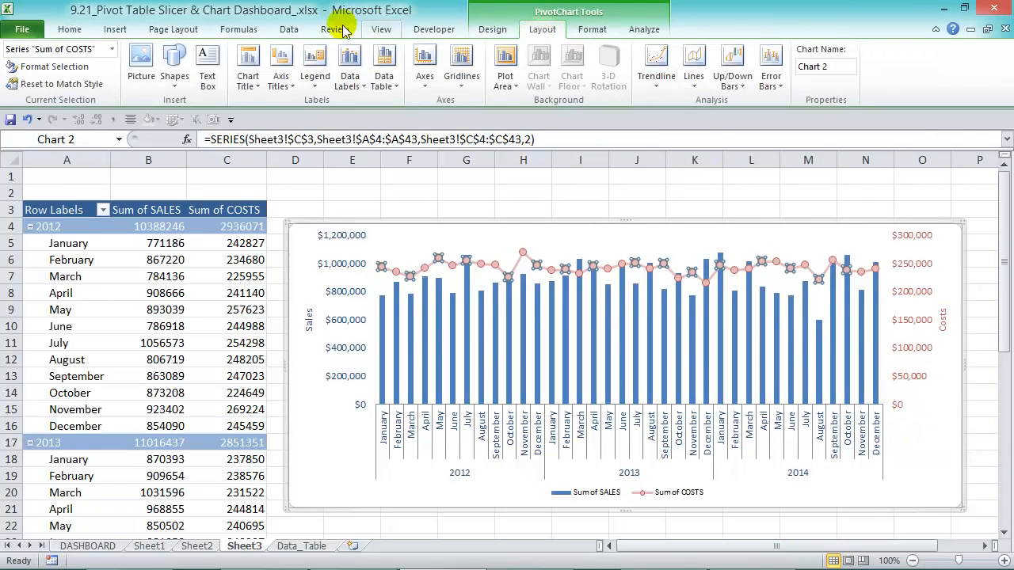
click(248, 77)
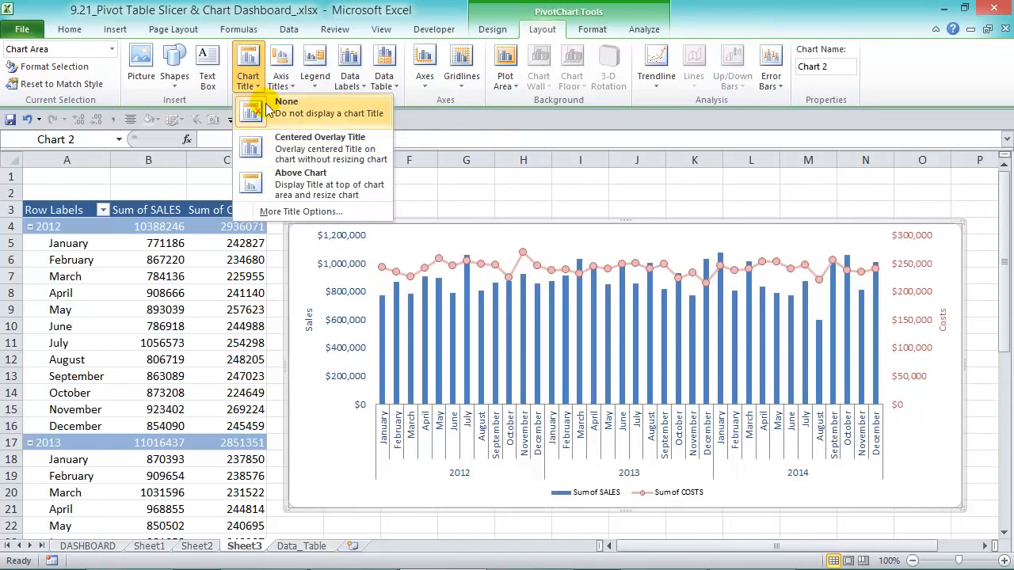
click(308, 186)
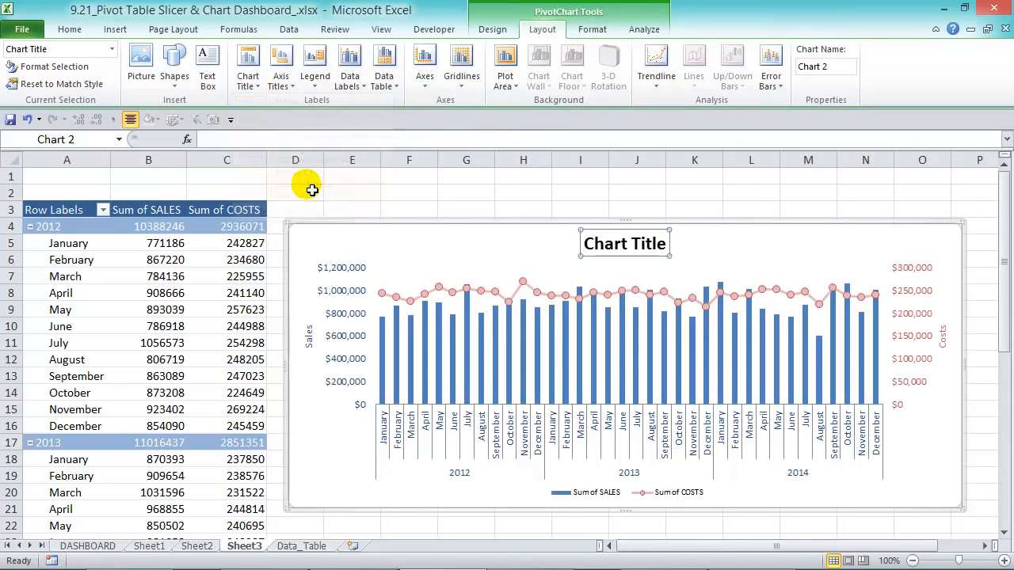
triple_click(626, 245)
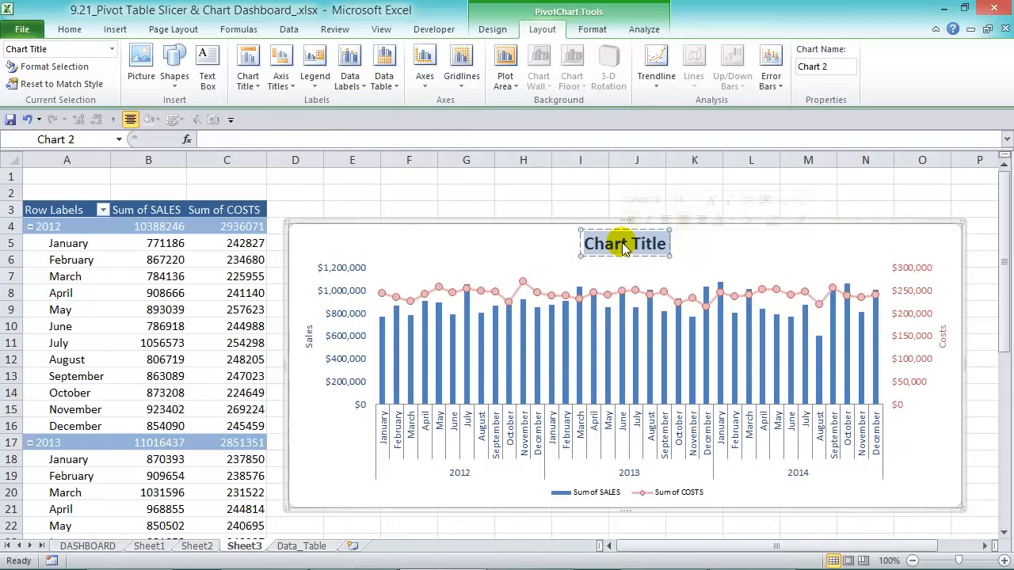
text(Sales)
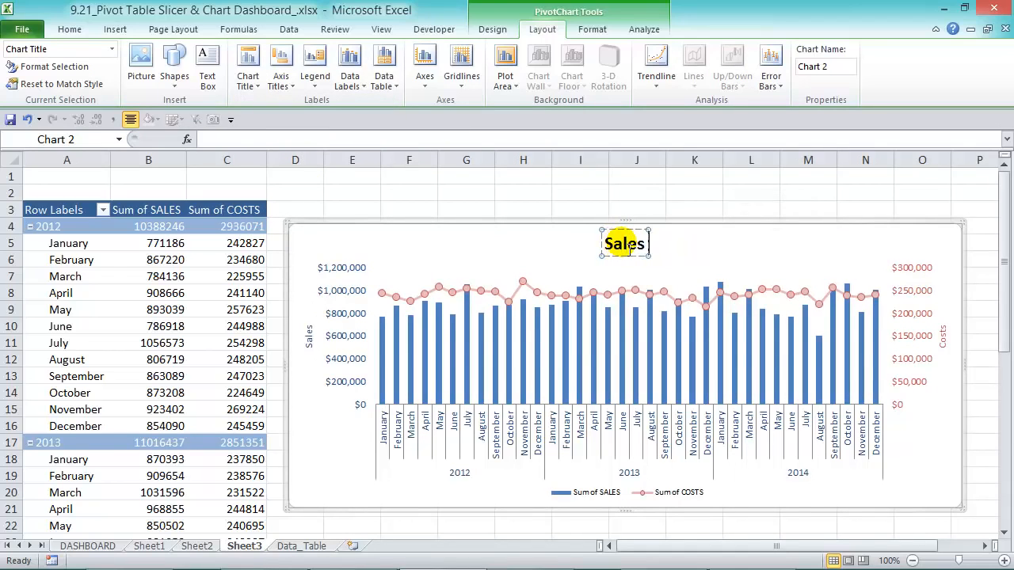
text( & Costs)
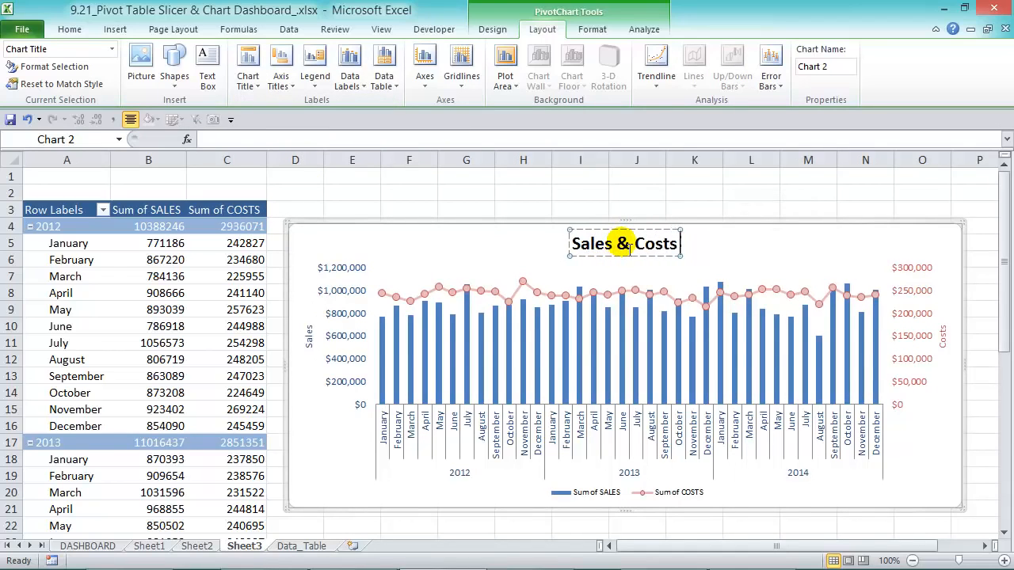
text( per Month)
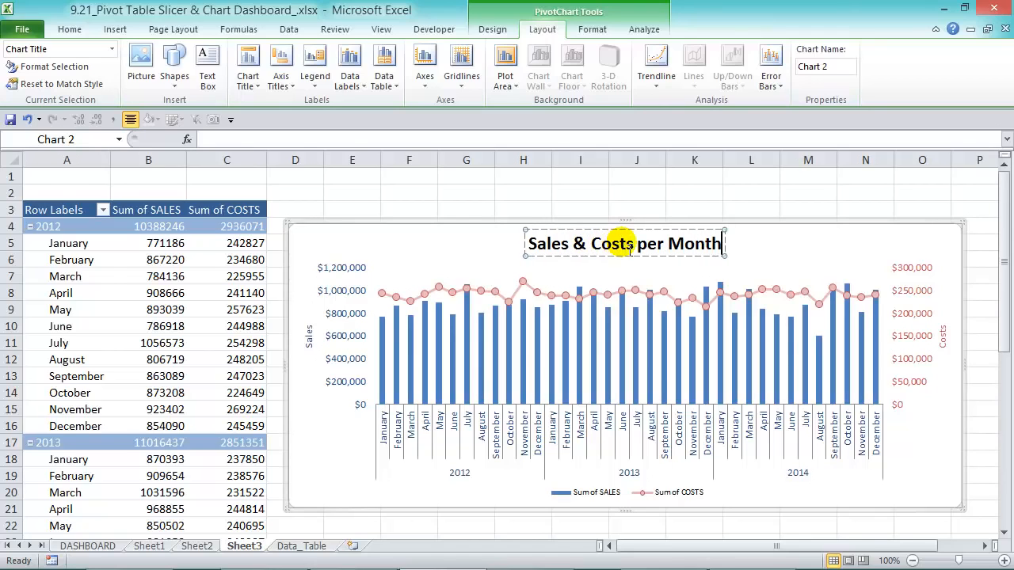
triple_click(638, 247)
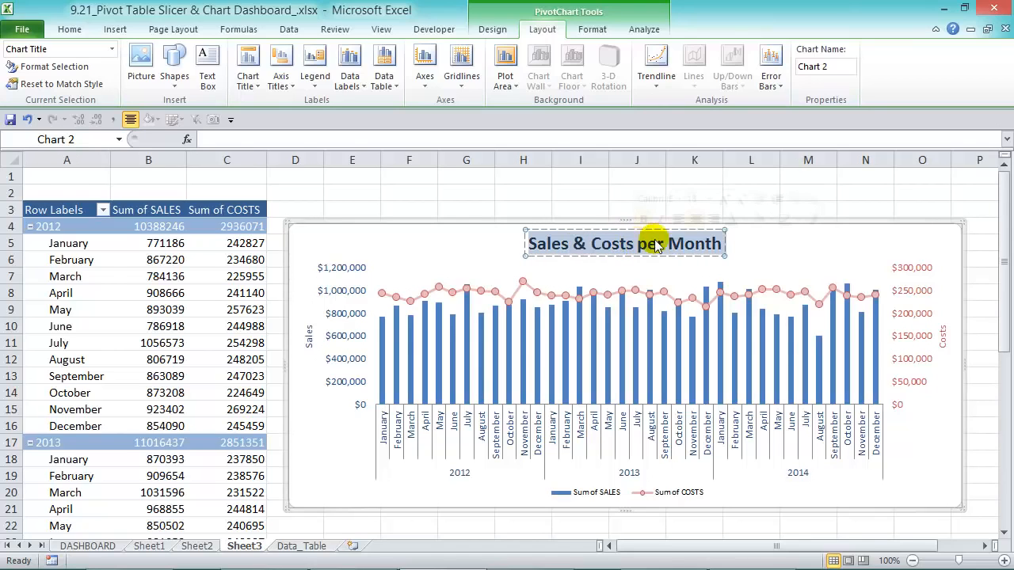
click(765, 248)
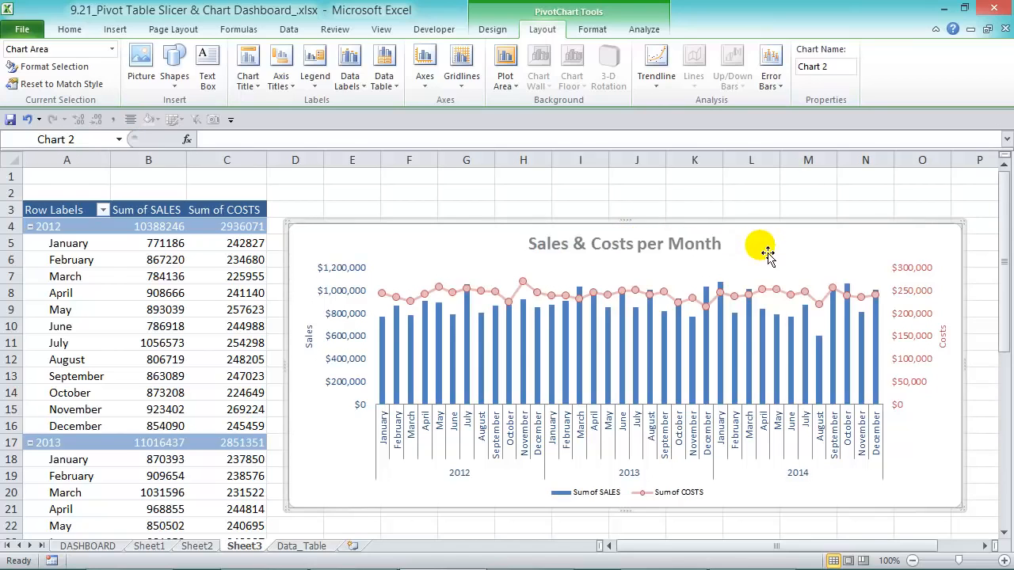
Fill both the chart area and the plot area with the lightest grey theme color.
right_click(819, 248)
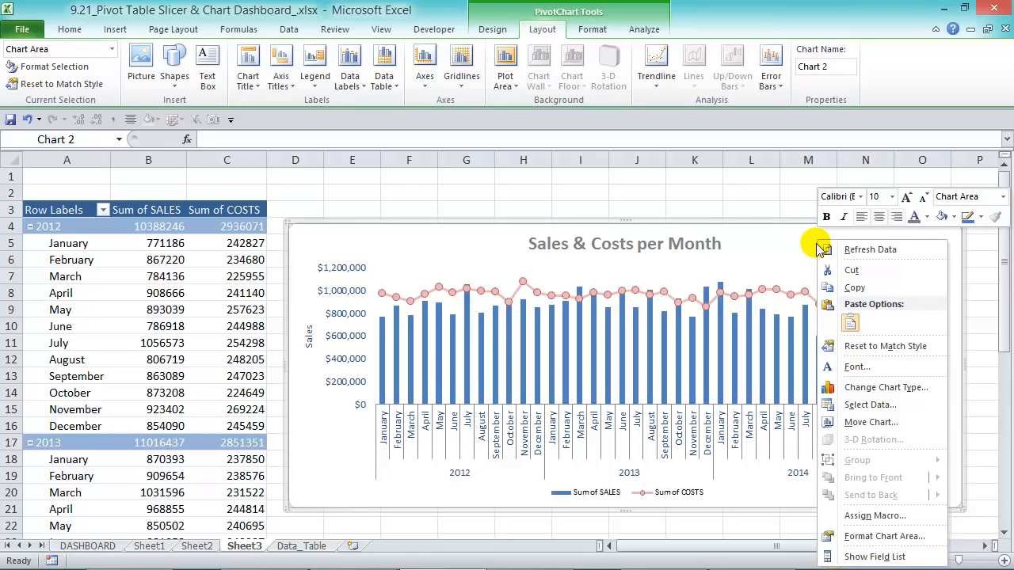
click(955, 218)
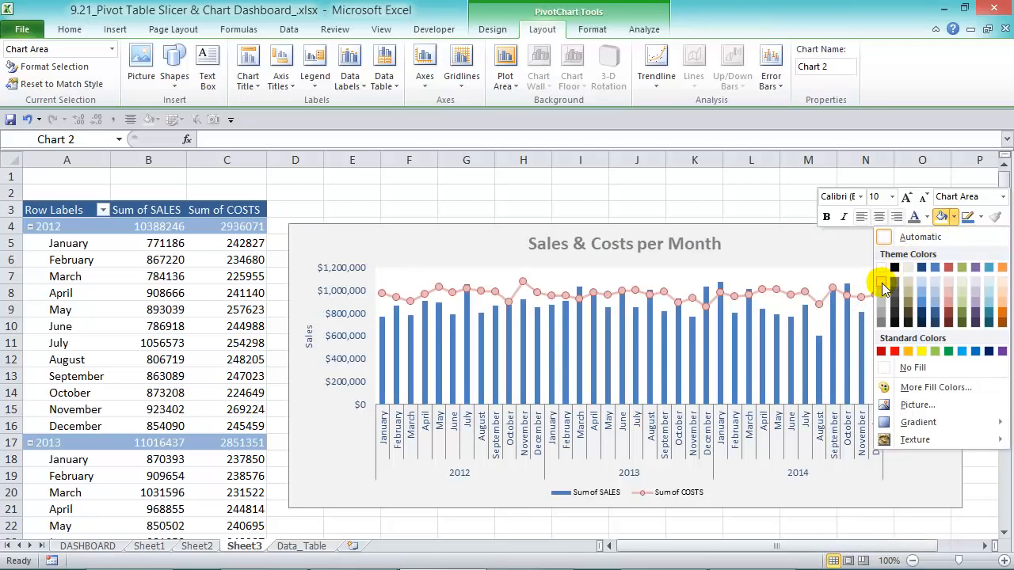
click(882, 282)
click(828, 290)
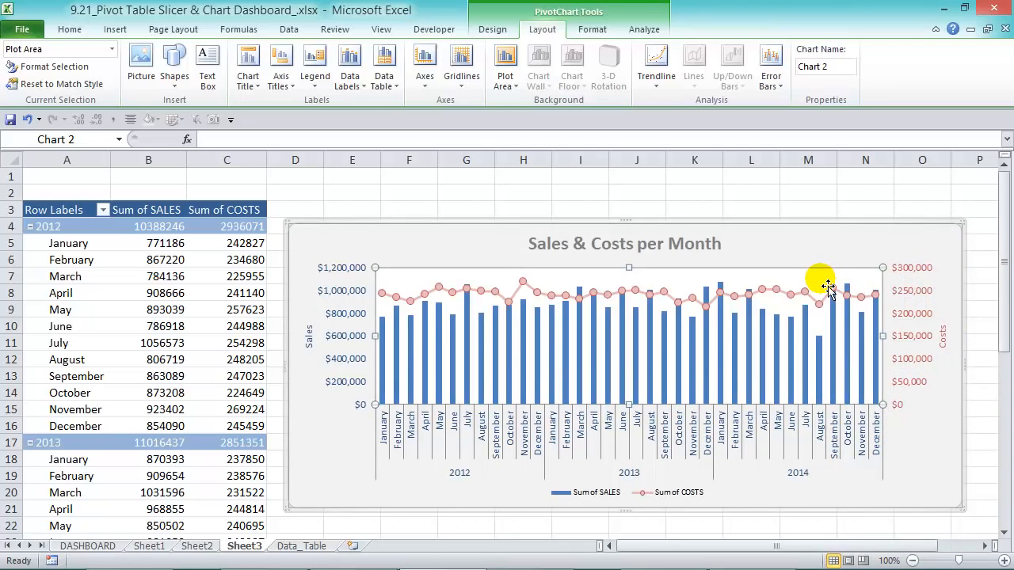
key(F4)
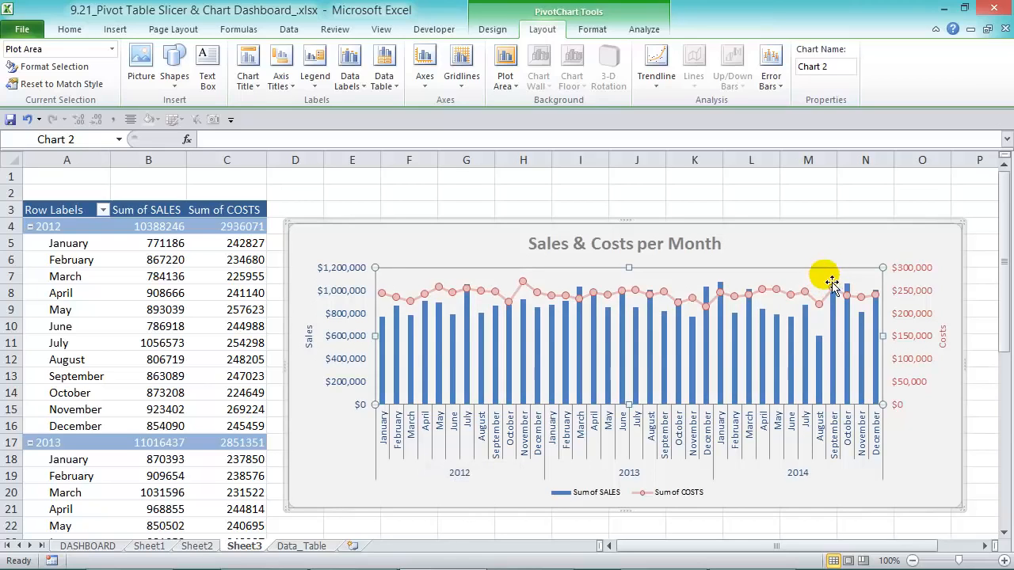
Give the chart area a solid white border line.
click(852, 261)
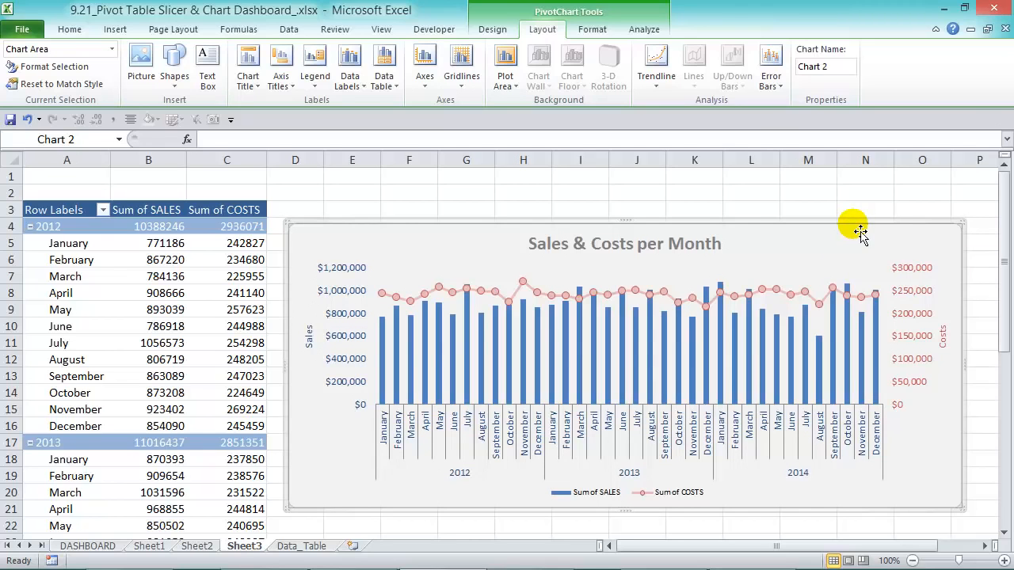
key(ctrl+1)
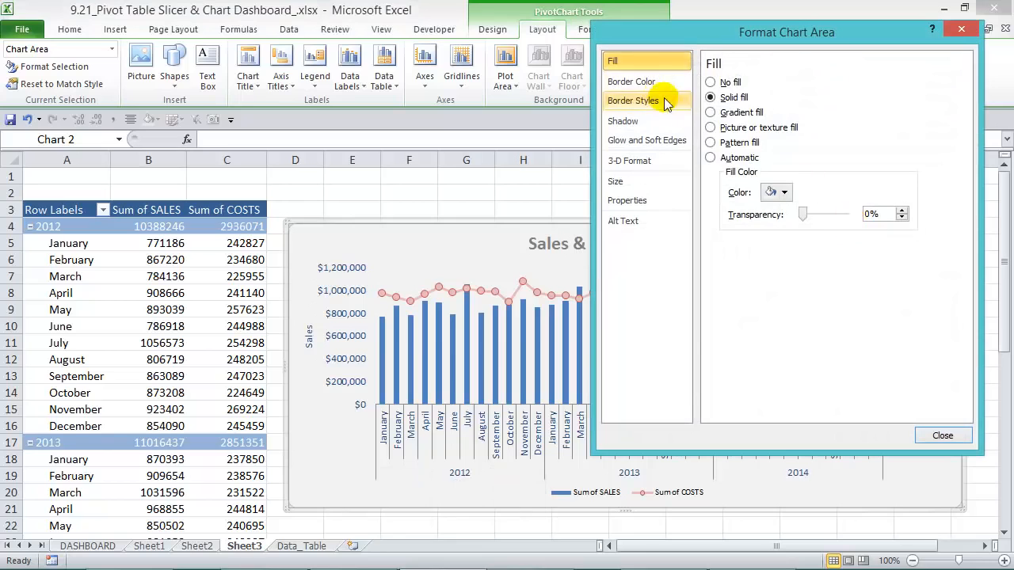
click(652, 85)
click(766, 146)
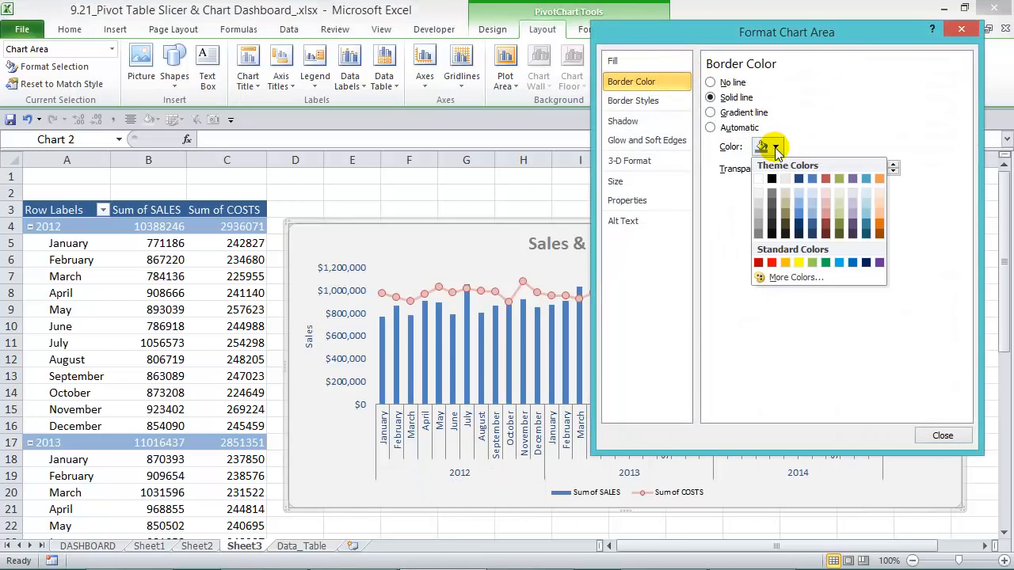
click(759, 179)
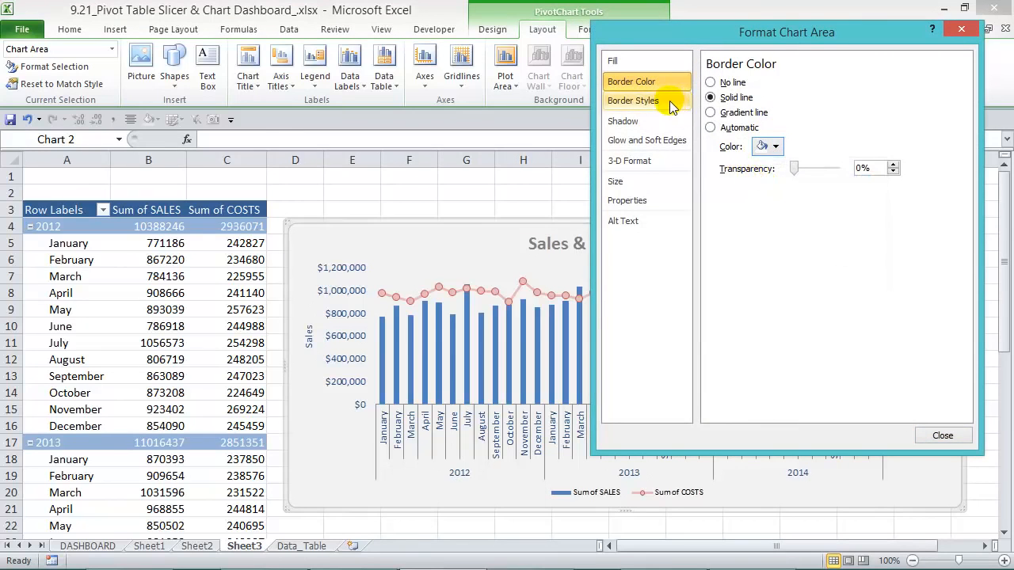
Set the chart area's border width to 5 pt and give it rounded corners.
click(633, 101)
click(817, 82)
drag(821, 86, 728, 86)
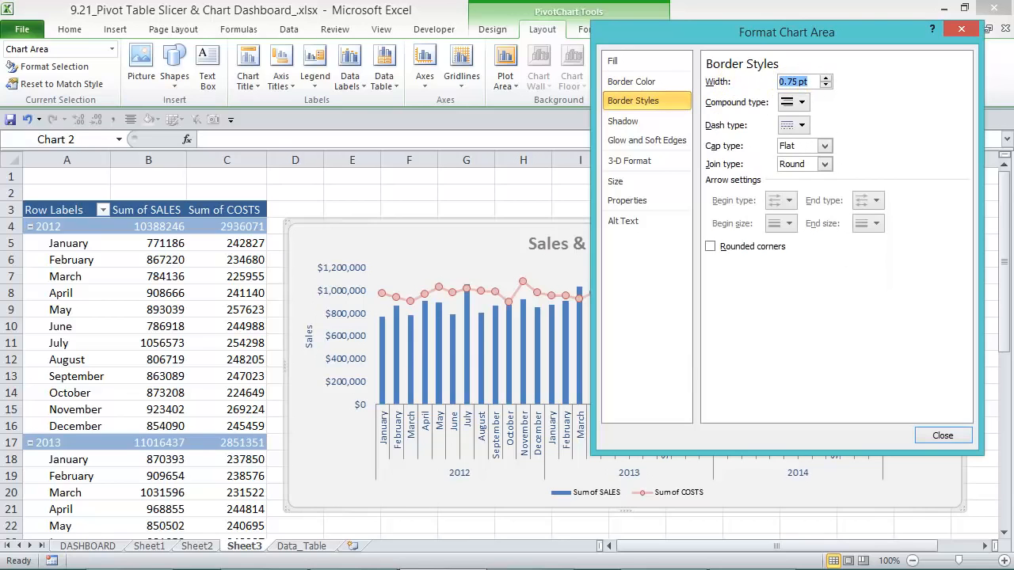
text(5)
click(745, 248)
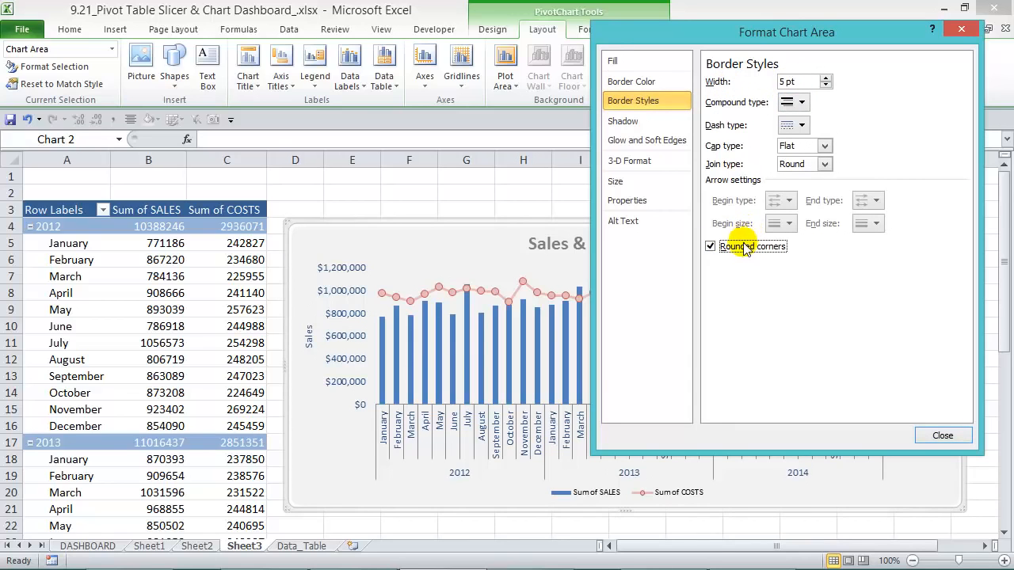
click(962, 440)
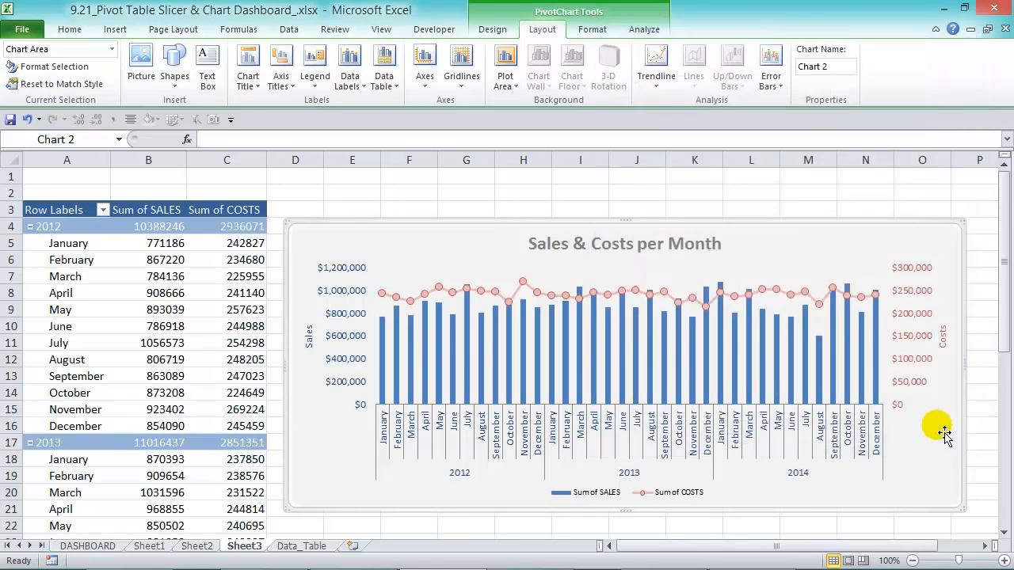
click(924, 194)
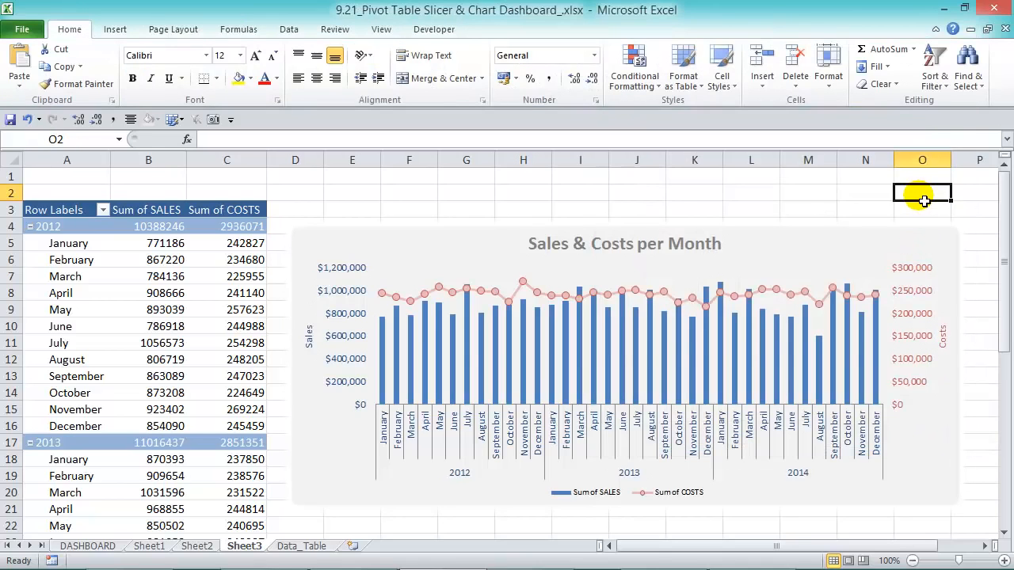
Move the Sales & Costs per Month chart from Sheet3 to the DASHBOARD sheet by cutting and pasting it at cell H24.
click(846, 246)
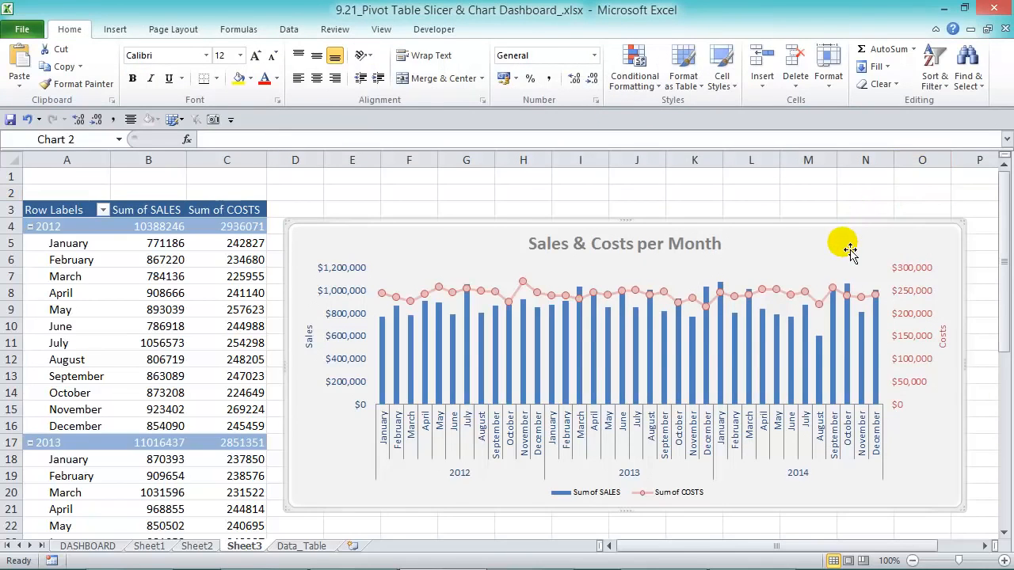
key(ctrl+x)
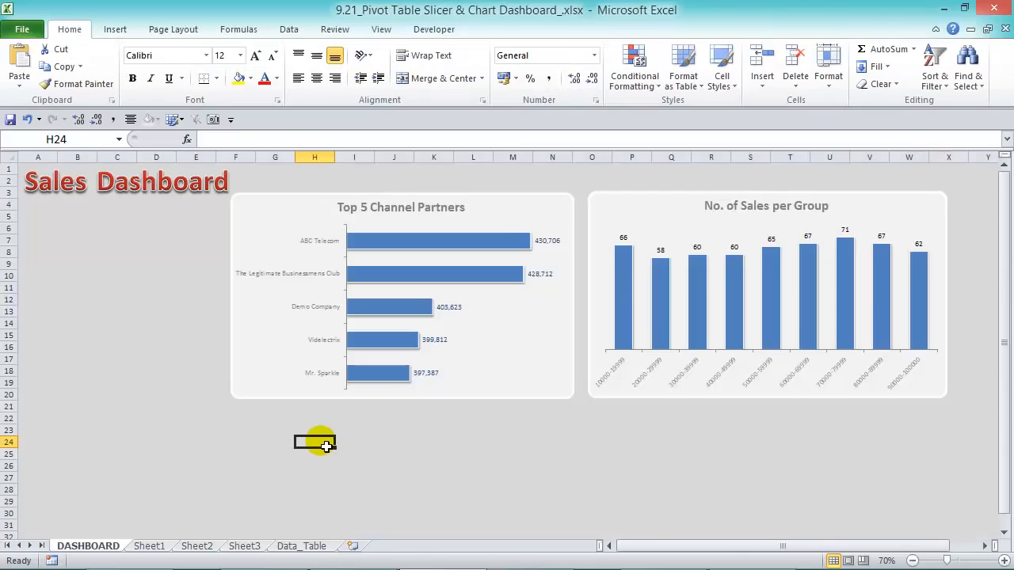
key(ctrl+v)
Place the Sales & Costs per Month chart beneath the two other charts, widen it to span both, and collapse the ribbon.
scroll(442, 408, down, 4)
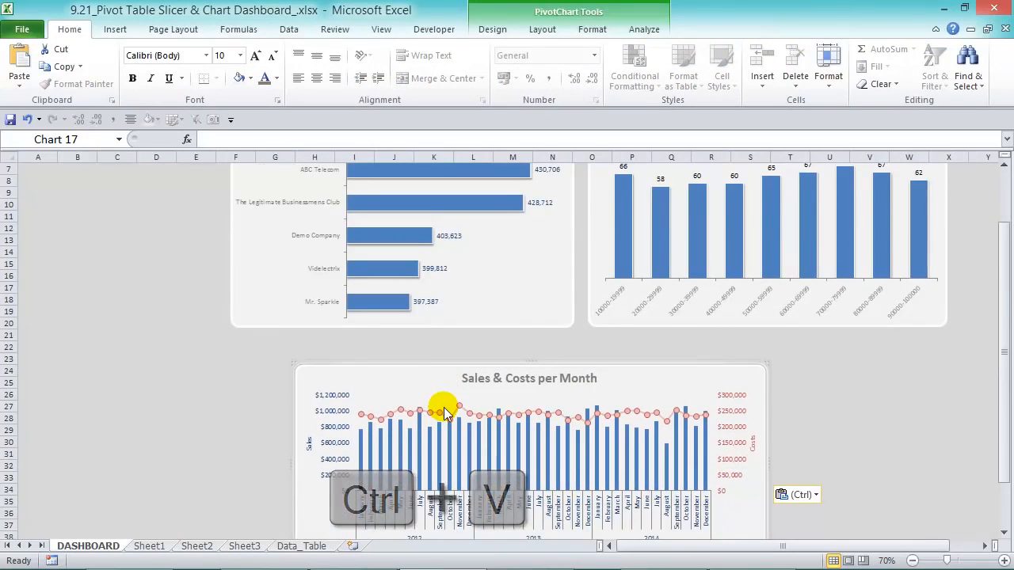
drag(659, 290, 614, 293)
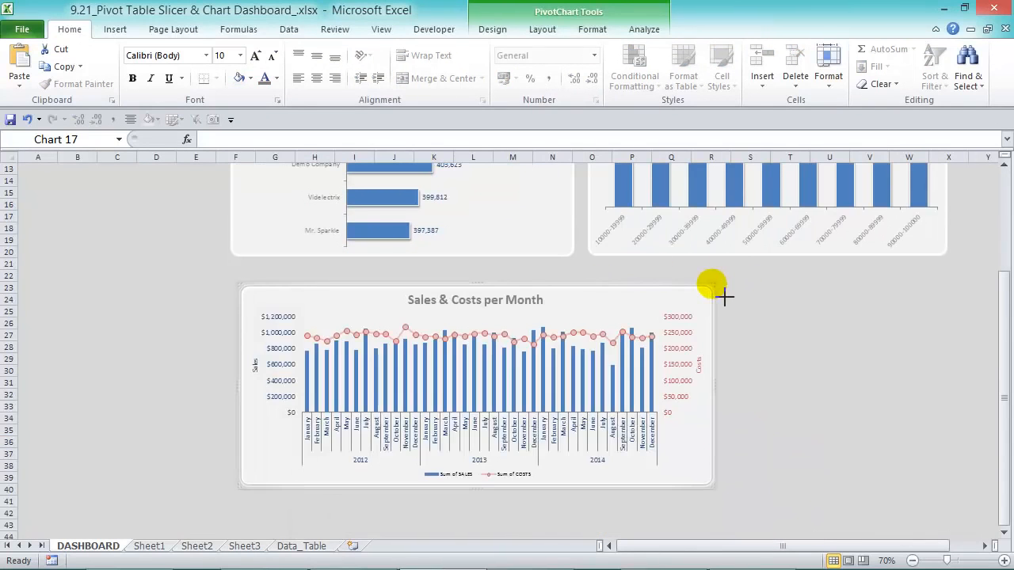
drag(721, 290, 940, 277)
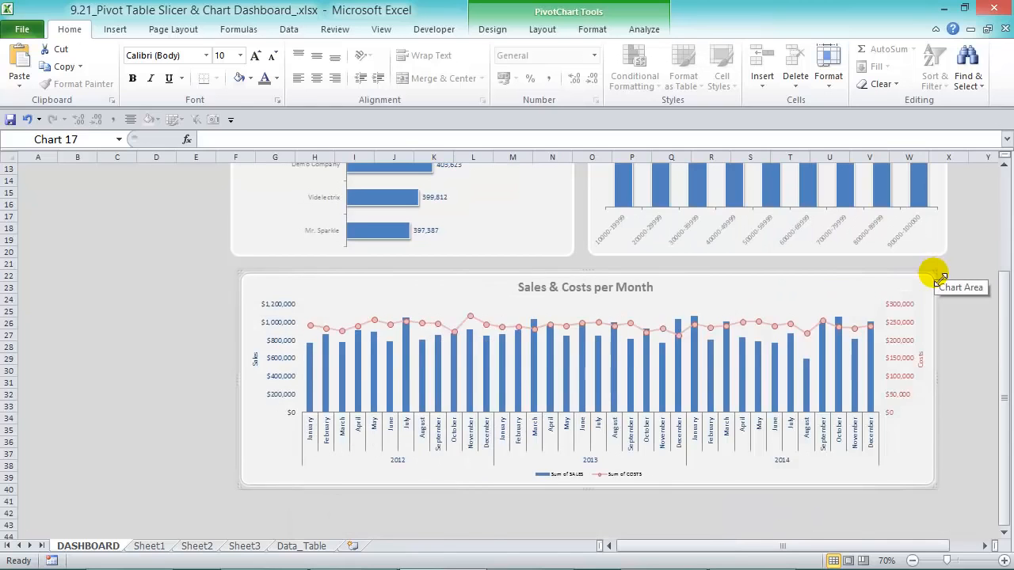
scroll(418, 344, up, 4)
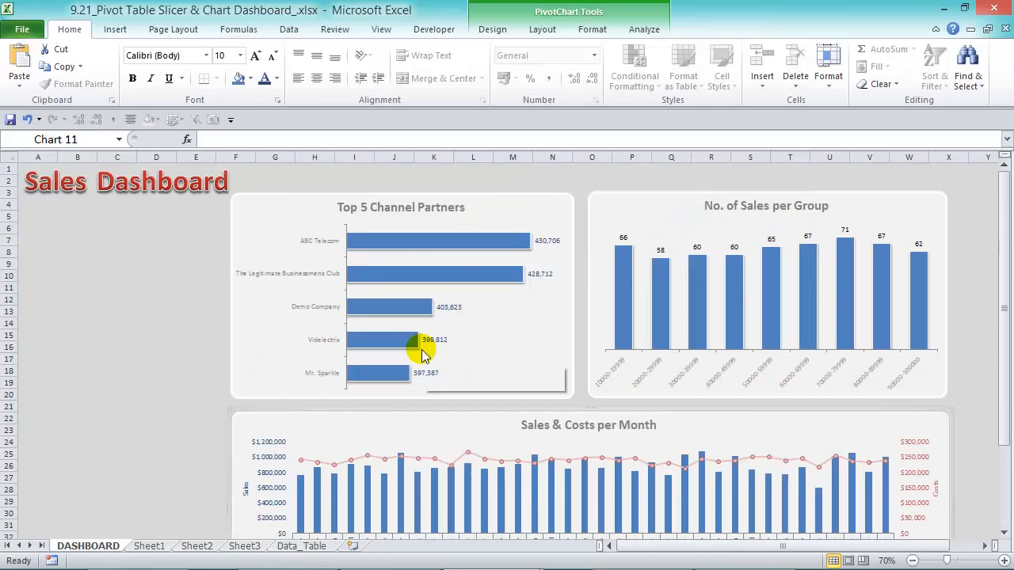
double_click(88, 31)
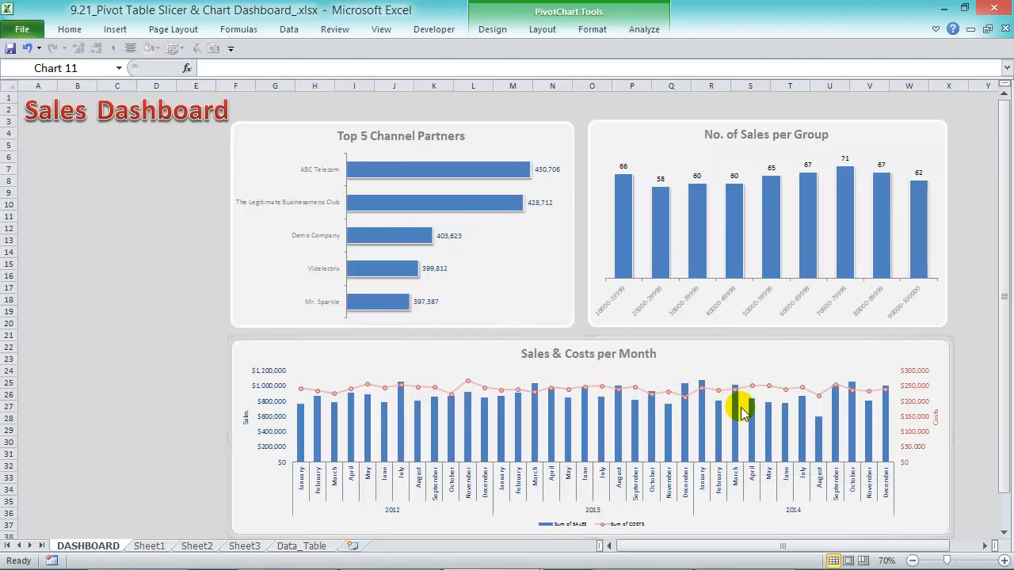
mouse_move(743, 412)
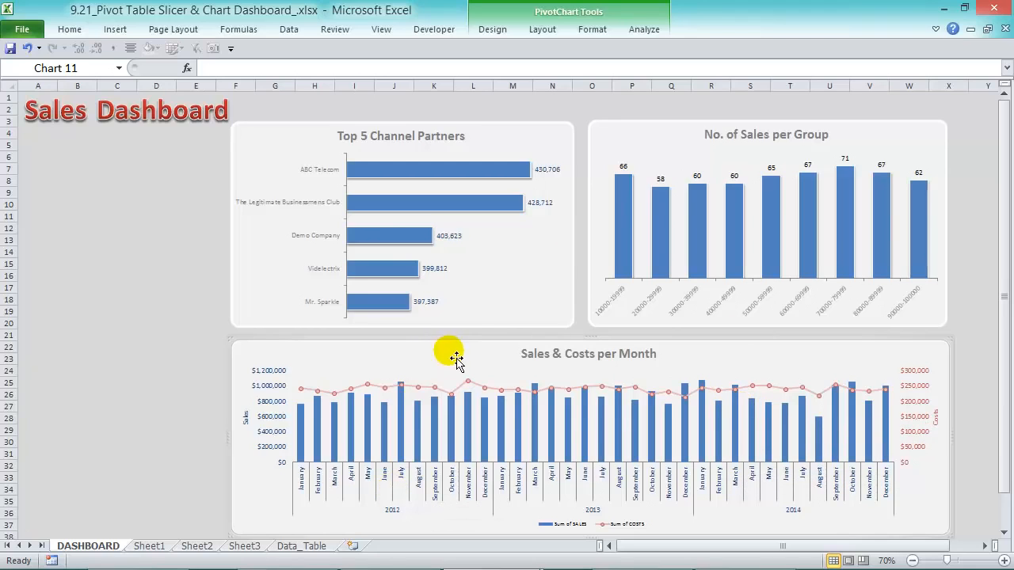
Insert slicers for SALES REGION, SALES, FINANCIAL YEAR and SALES MONTH from the Sales & Costs per Month chart.
click(645, 28)
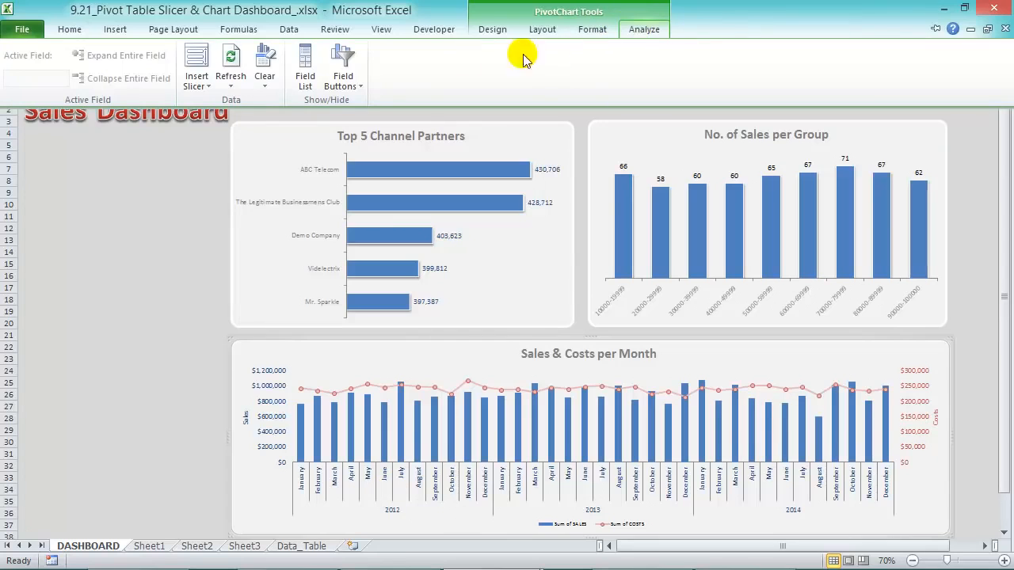
click(198, 62)
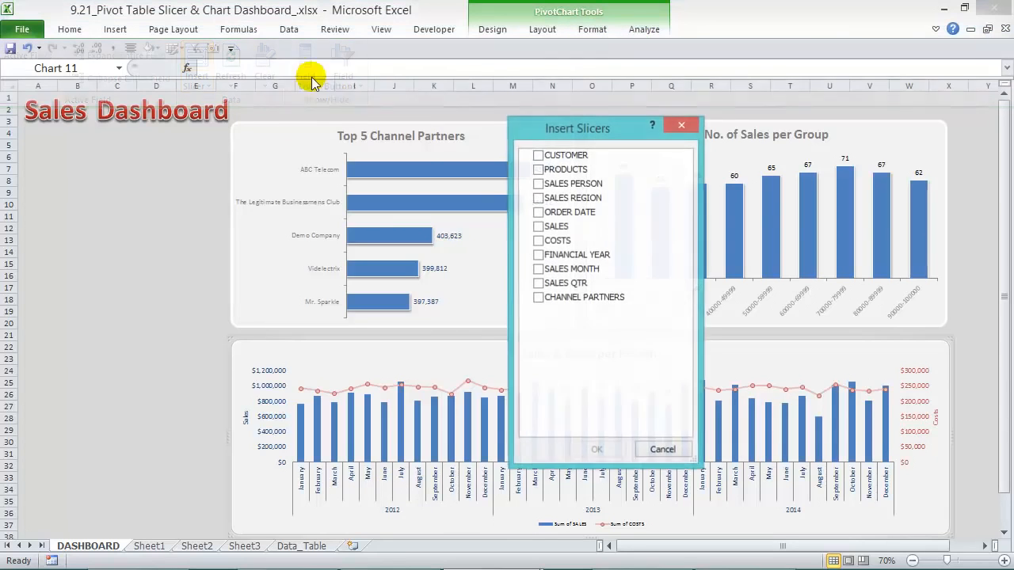
click(539, 270)
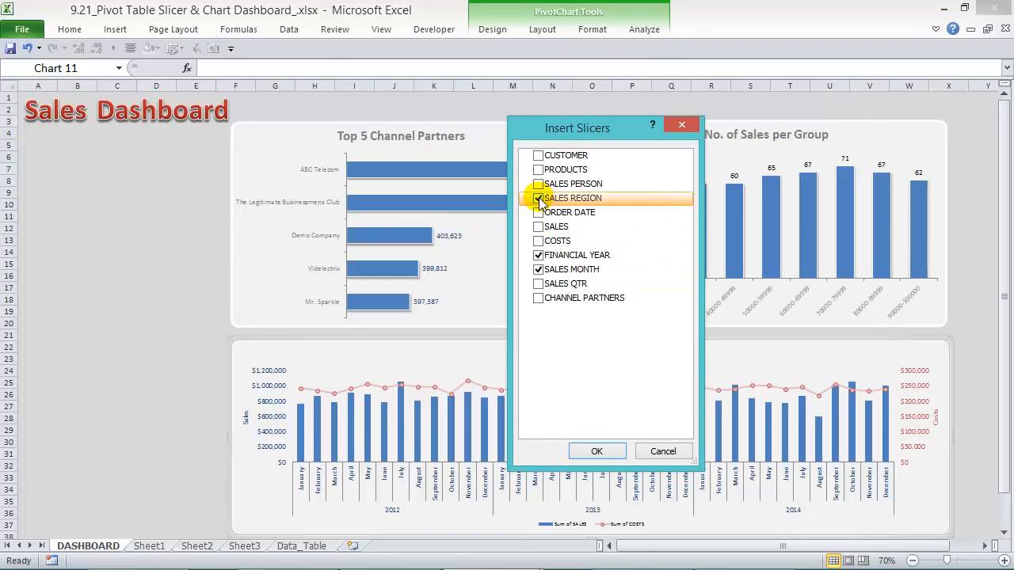
click(538, 228)
click(615, 453)
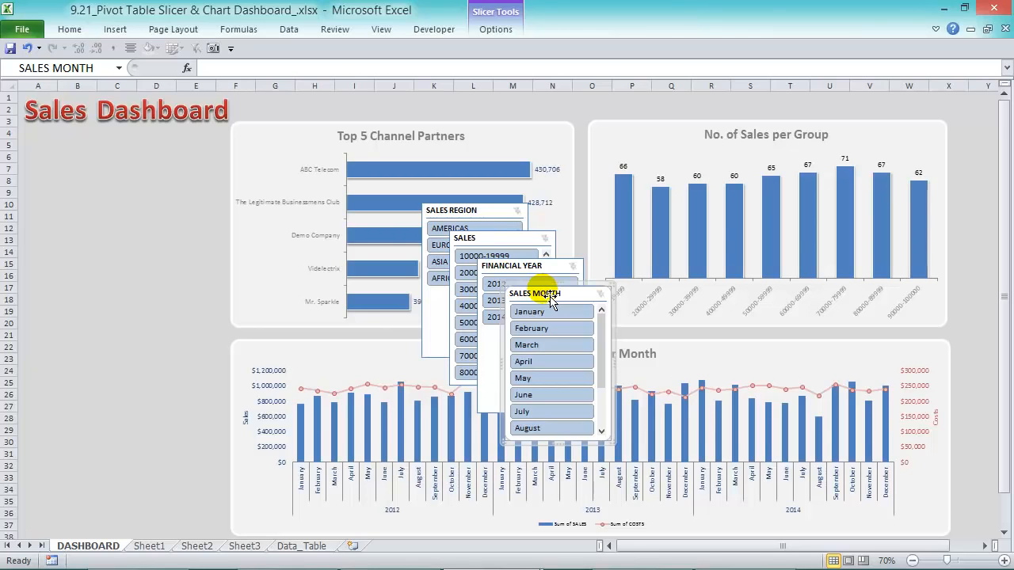
Move the FINANCIAL YEAR slicer to the empty area under the Sales Dashboard heading and arrange its buttons in 3 columns.
click(517, 267)
drag(517, 267, 75, 141)
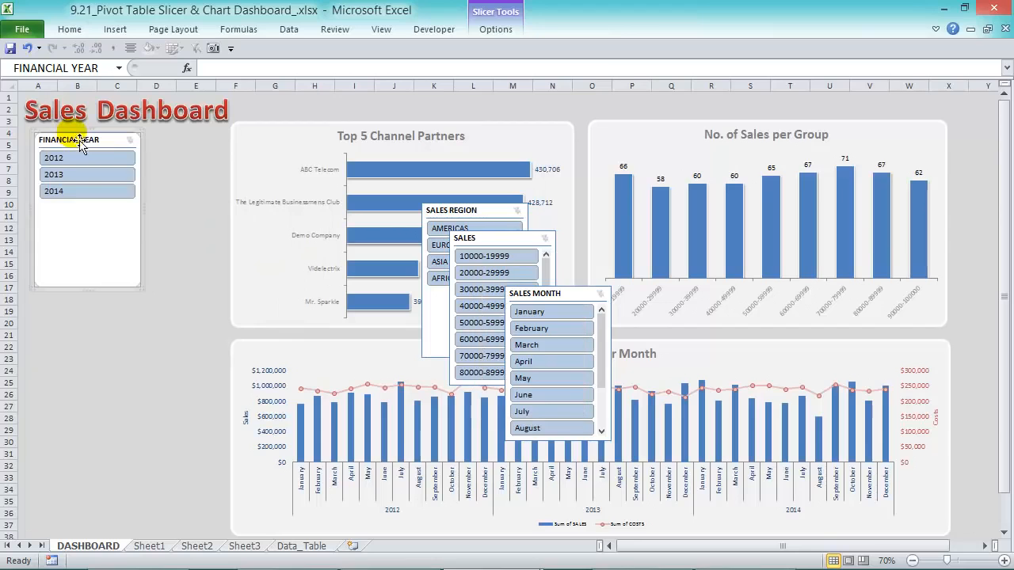
click(493, 29)
click(827, 46)
click(827, 46)
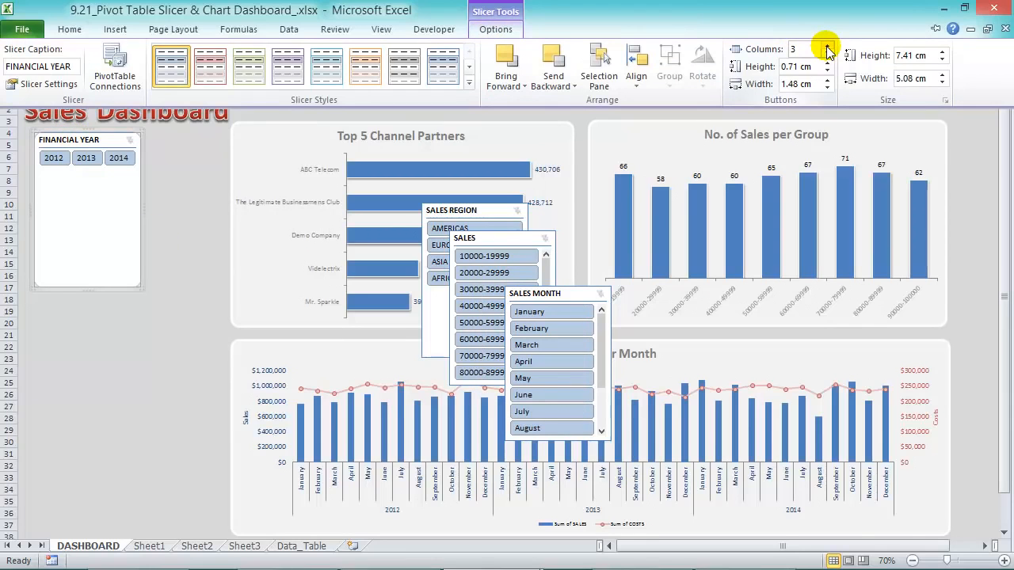
Apply the dark blue slicer style to the FINANCIAL YEAR slicer and resize it to about 1.9 cm high by 7.85 cm wide.
click(469, 82)
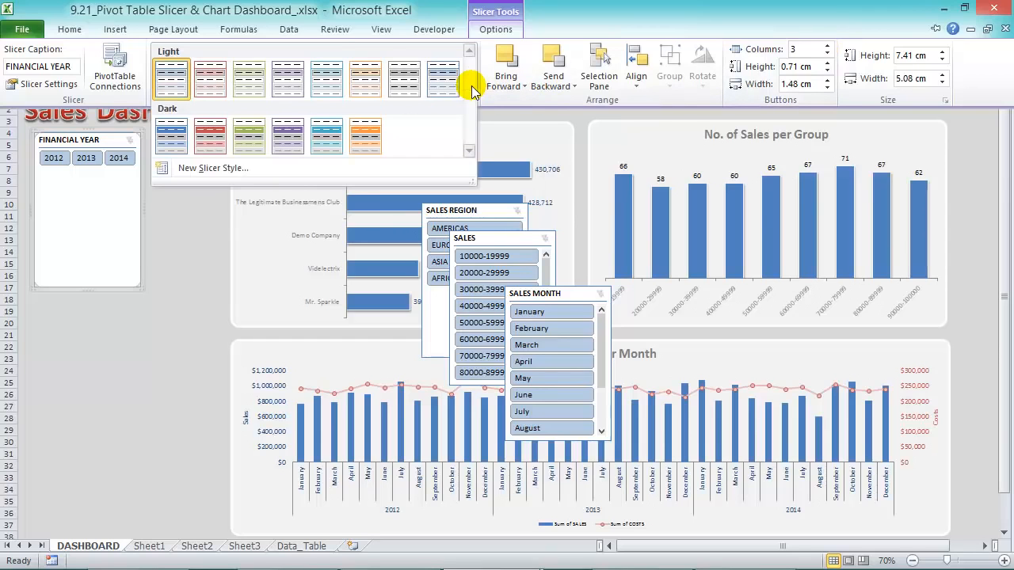
click(164, 147)
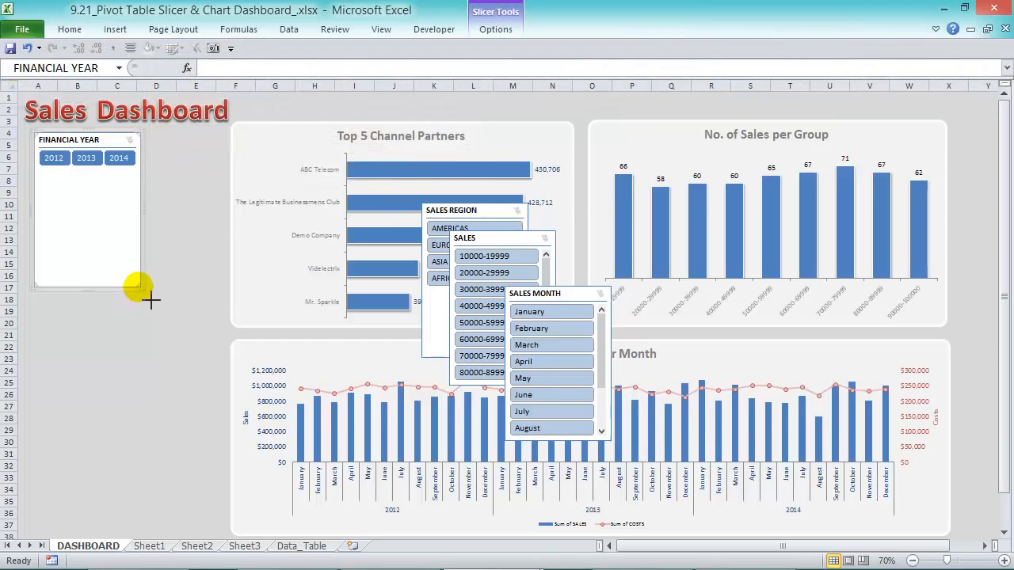
drag(150, 299, 205, 182)
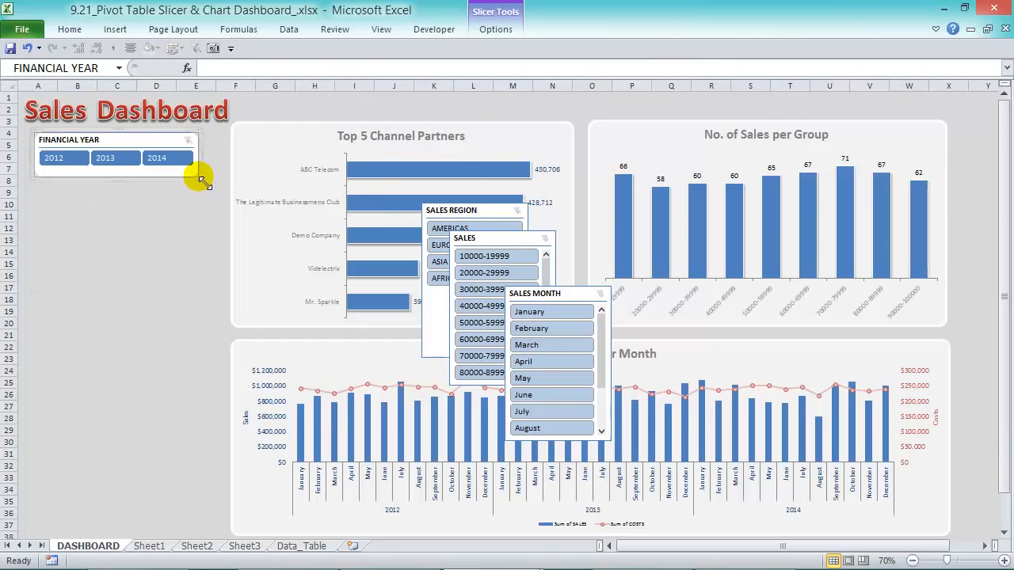
Turn off the header display in the FINANCIAL YEAR slicer's settings.
right_click(162, 141)
click(261, 442)
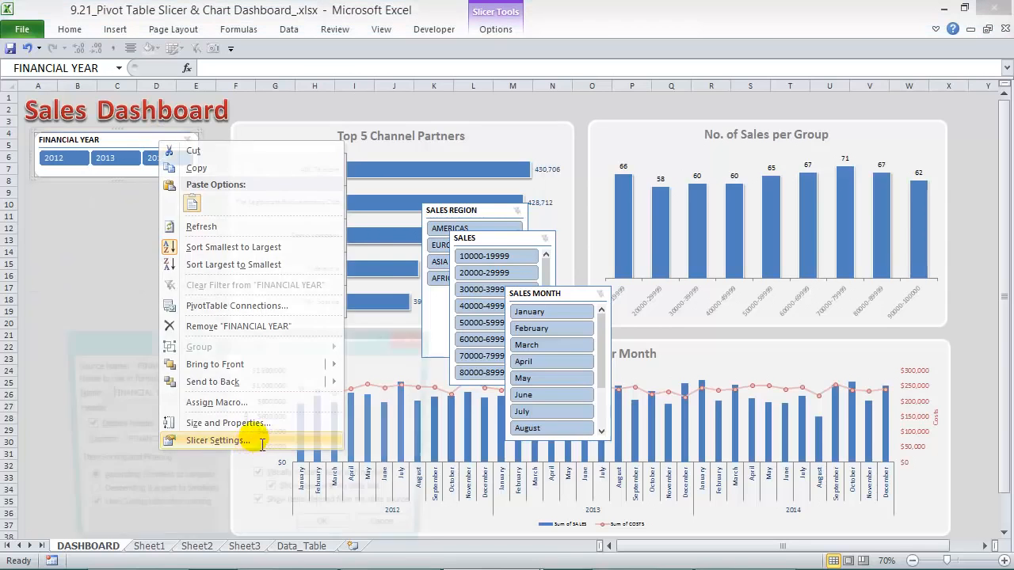
click(81, 425)
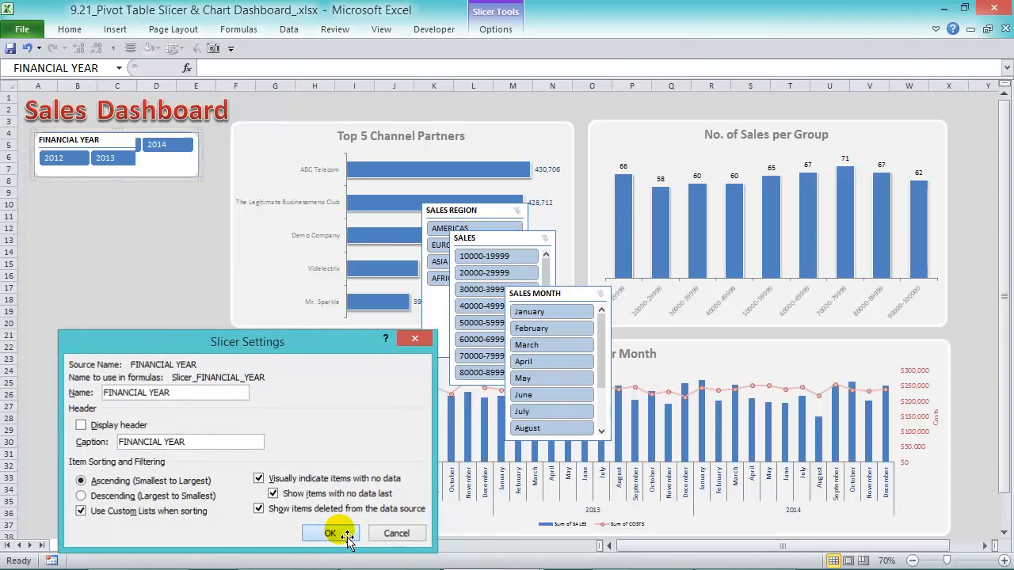
click(330, 533)
Make the FINANCIAL YEAR slicer's buttons taller and reduce the slicer's height slightly from above, keeping it under the Sales Dashboard heading.
click(119, 169)
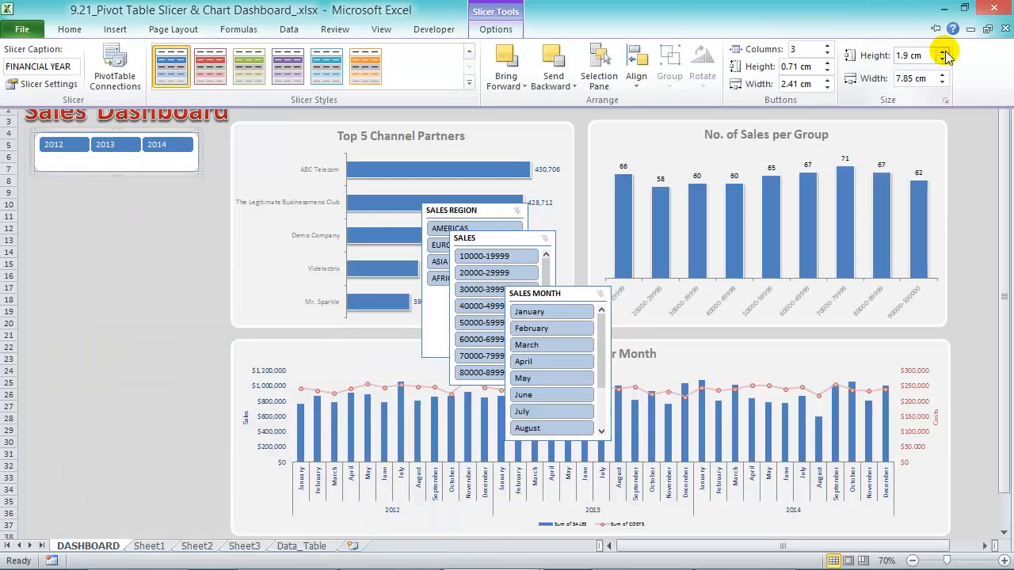
click(828, 64)
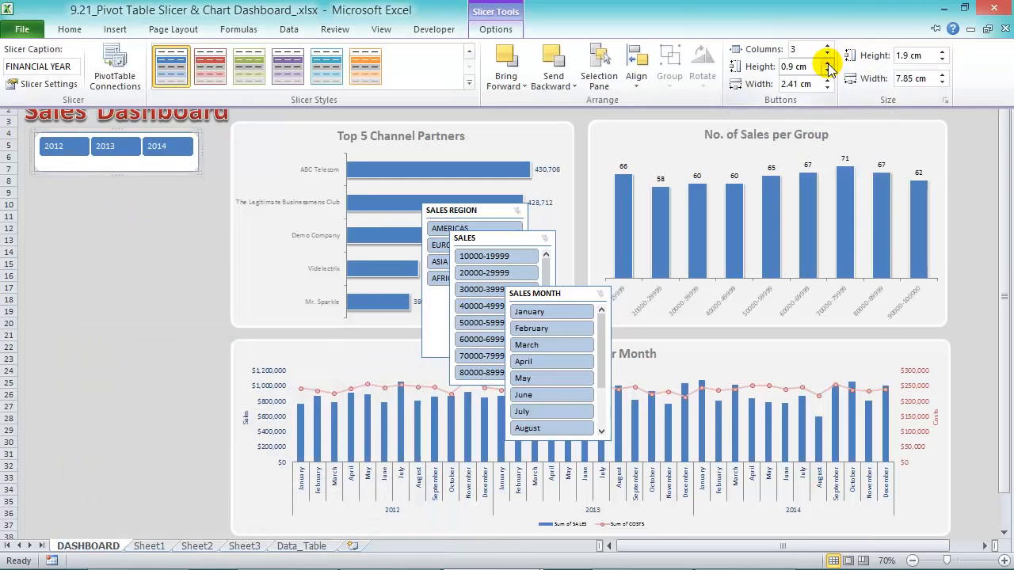
drag(124, 168, 126, 174)
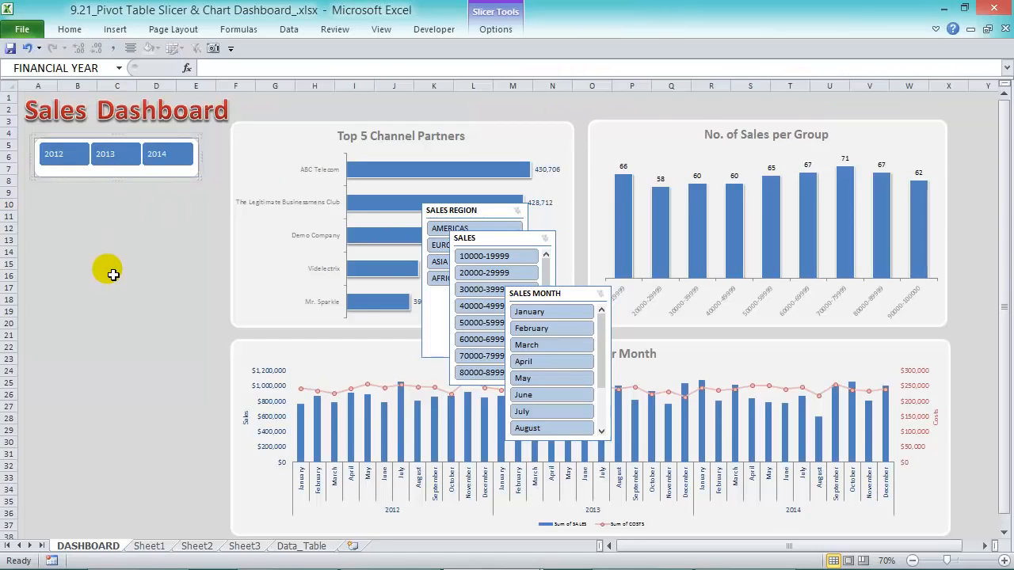
Move the SALES MONTH slicer beneath the year slicer and turn off its header display.
drag(533, 294, 87, 201)
right_click(87, 199)
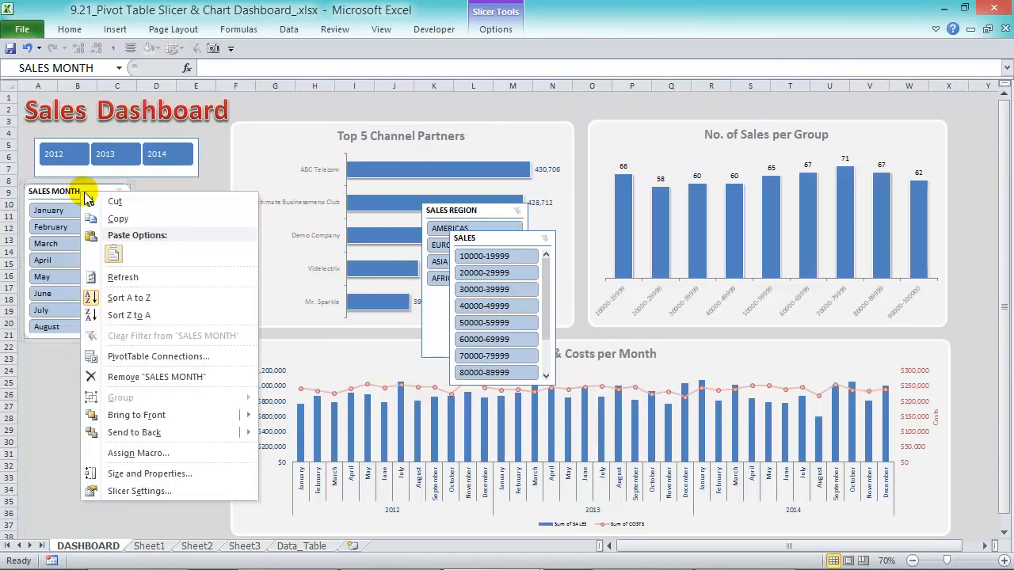
click(159, 495)
drag(111, 361, 239, 264)
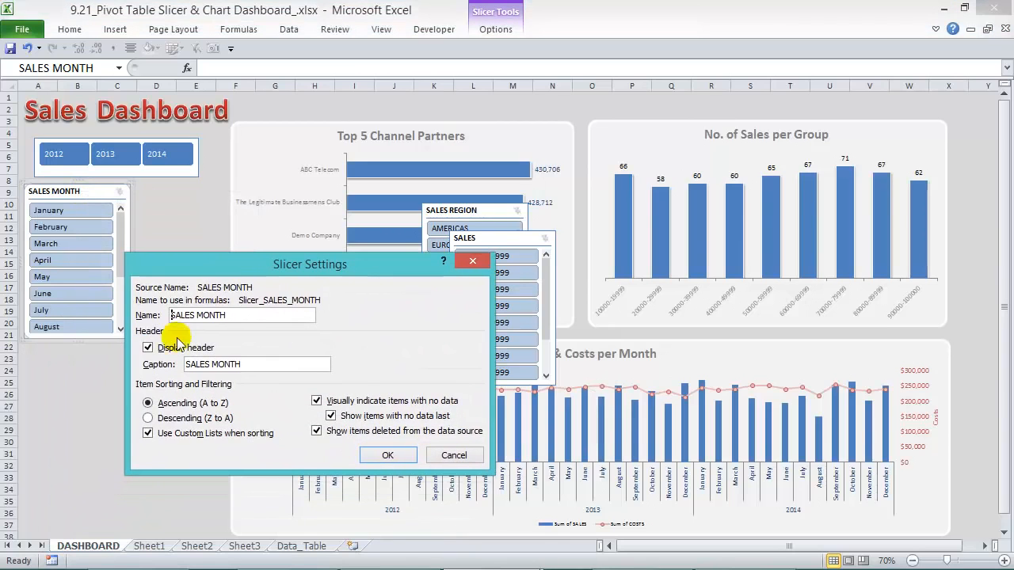
click(148, 347)
click(387, 455)
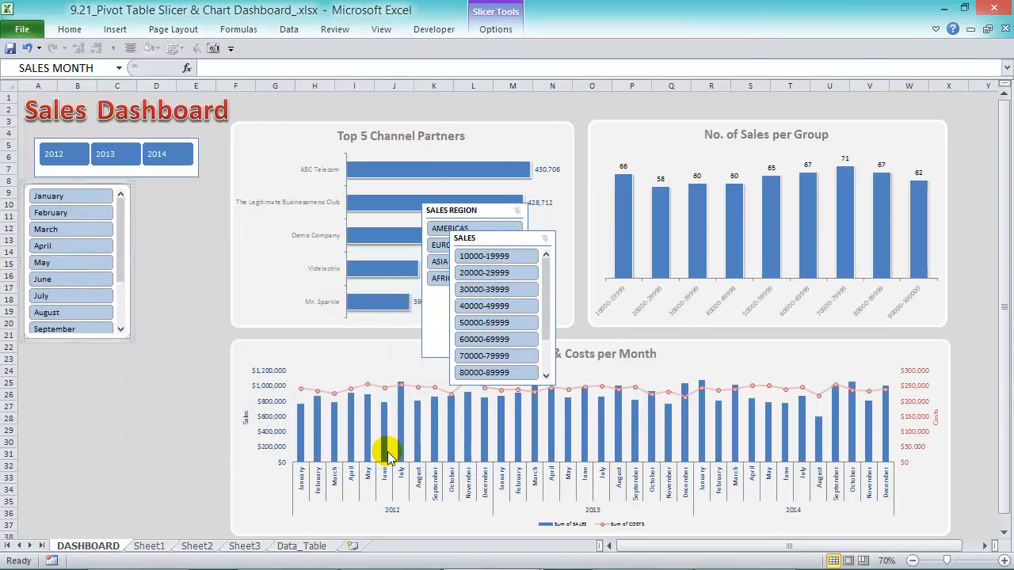
Arrange the SALES MONTH slicer in 3 columns, resize it to about 4.81 cm by 7.93 cm, and line it up under the year slicer.
click(498, 29)
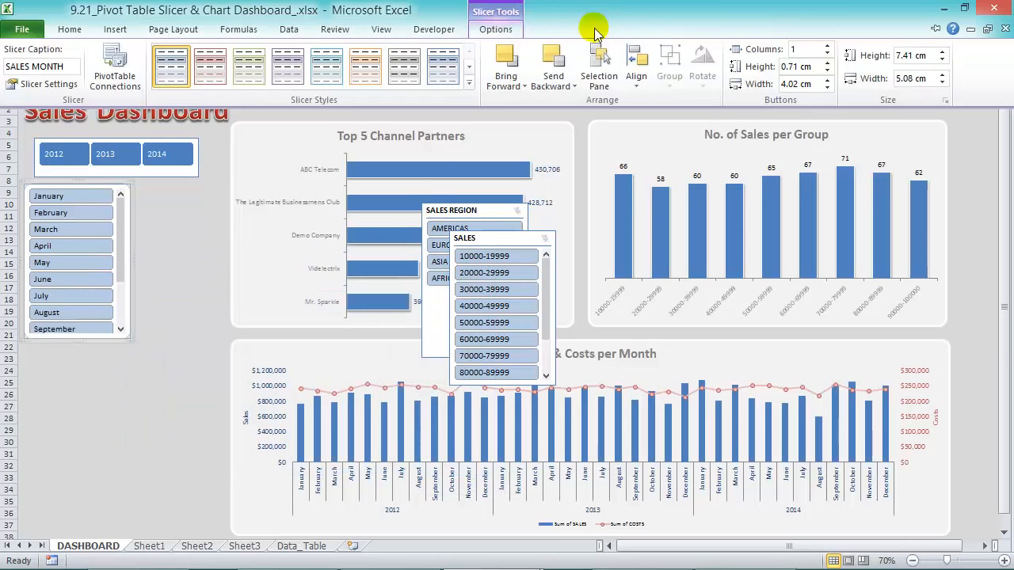
click(828, 46)
click(828, 45)
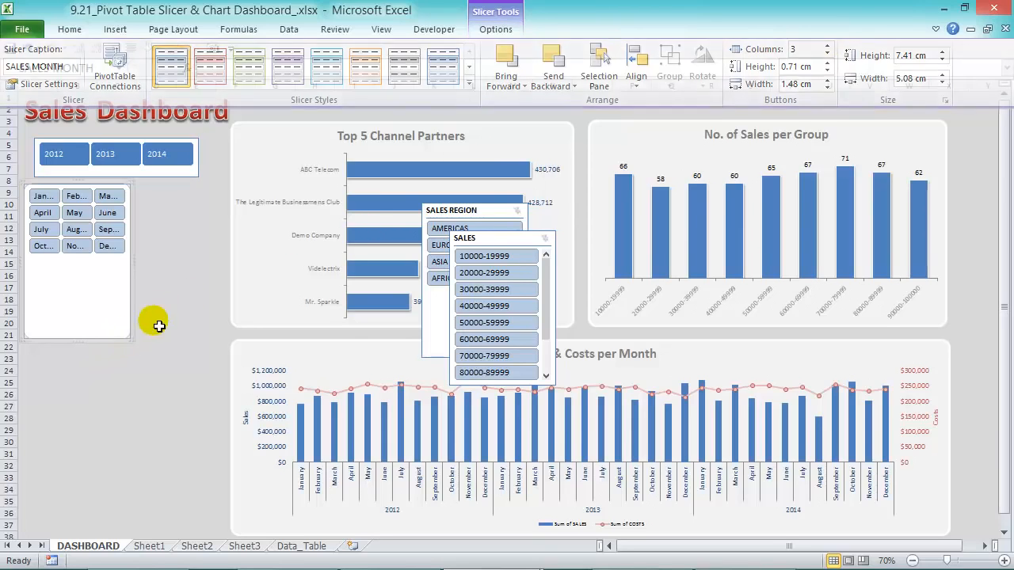
key(ctrl+F1)
drag(142, 349, 192, 286)
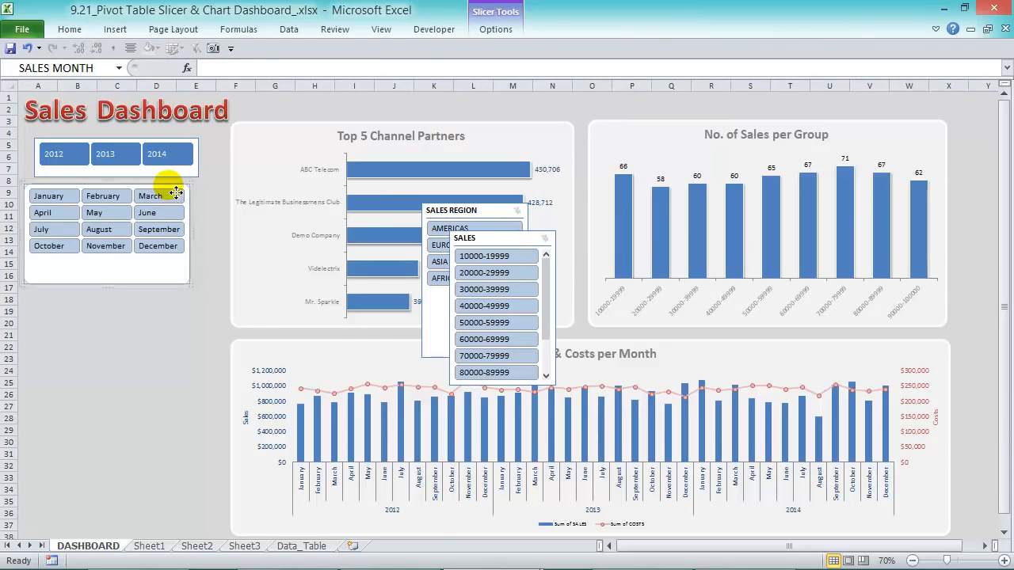
drag(174, 190, 185, 194)
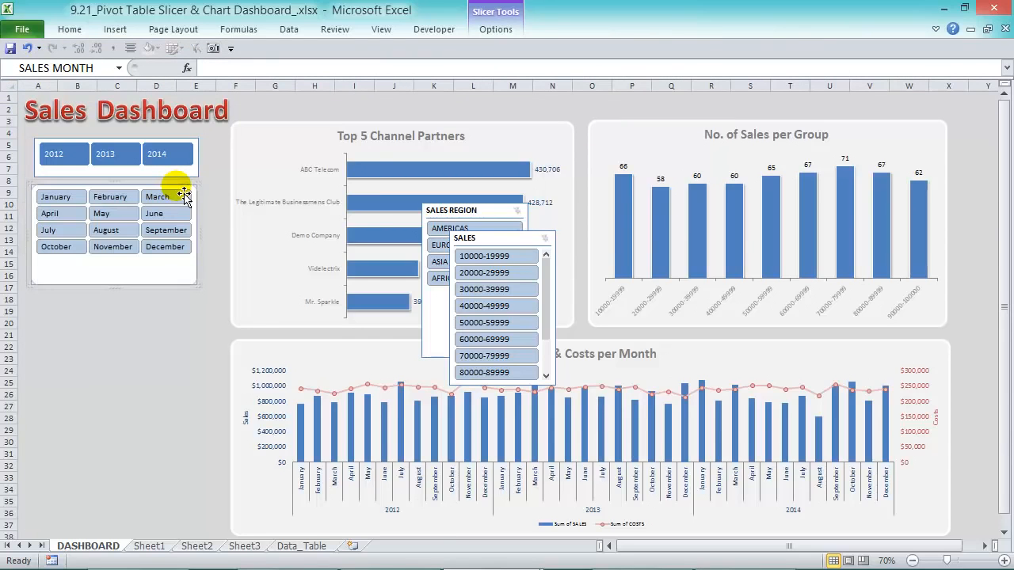
Set the SALES MONTH slicer's button height to 1 cm and apply the dark blue slicer style.
click(496, 29)
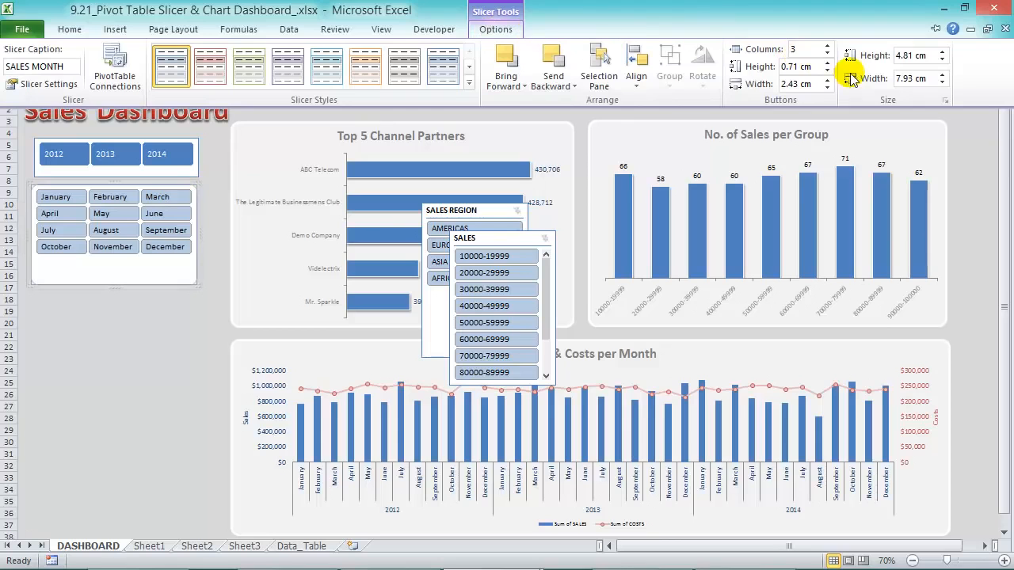
click(828, 62)
click(828, 63)
click(828, 62)
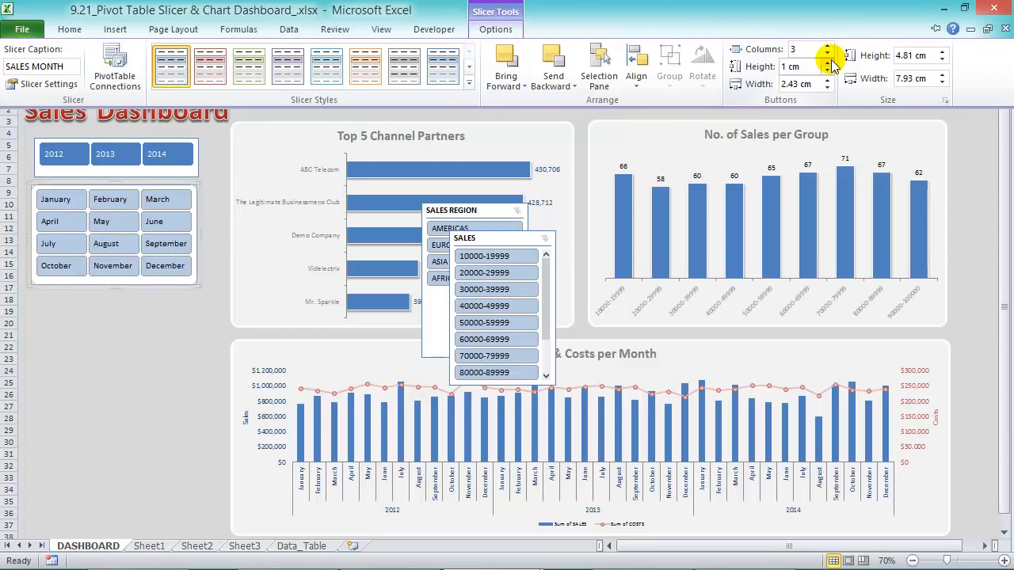
click(469, 83)
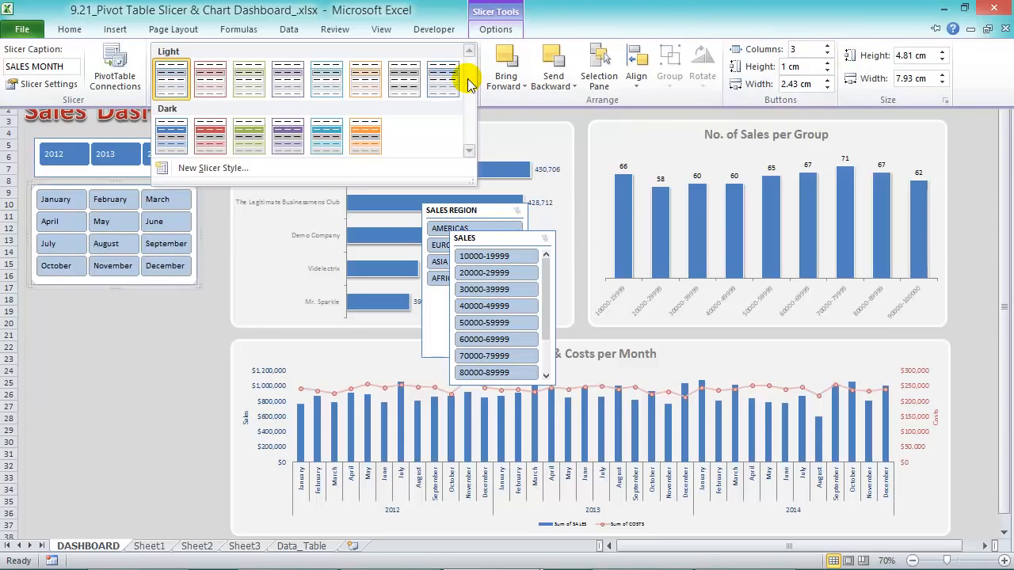
click(169, 129)
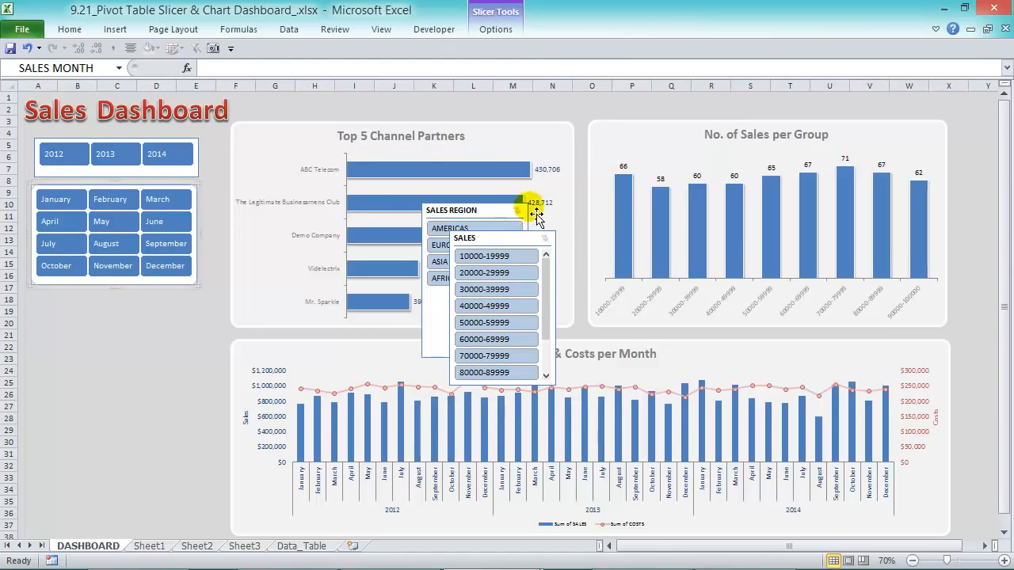
Move the SALES REGION slicer beneath the month slicer and turn off its header display.
drag(537, 218, 121, 307)
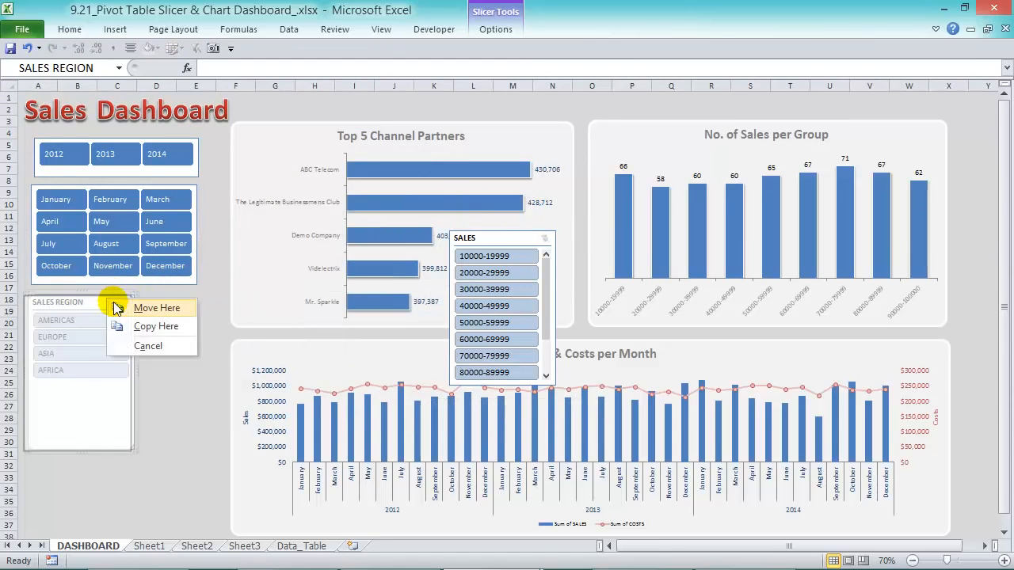
right_click(104, 297)
click(170, 556)
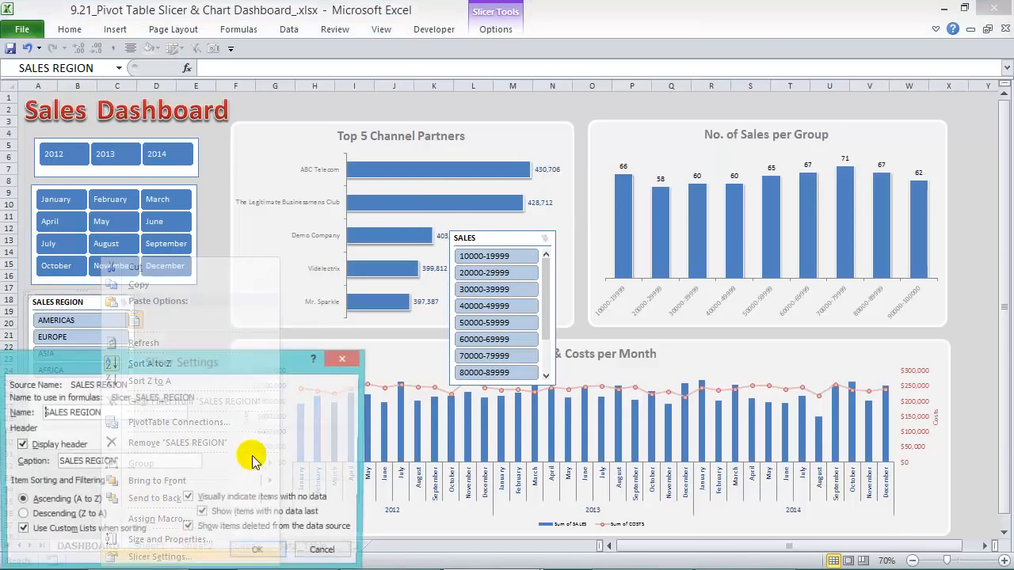
drag(154, 358, 315, 248)
click(178, 333)
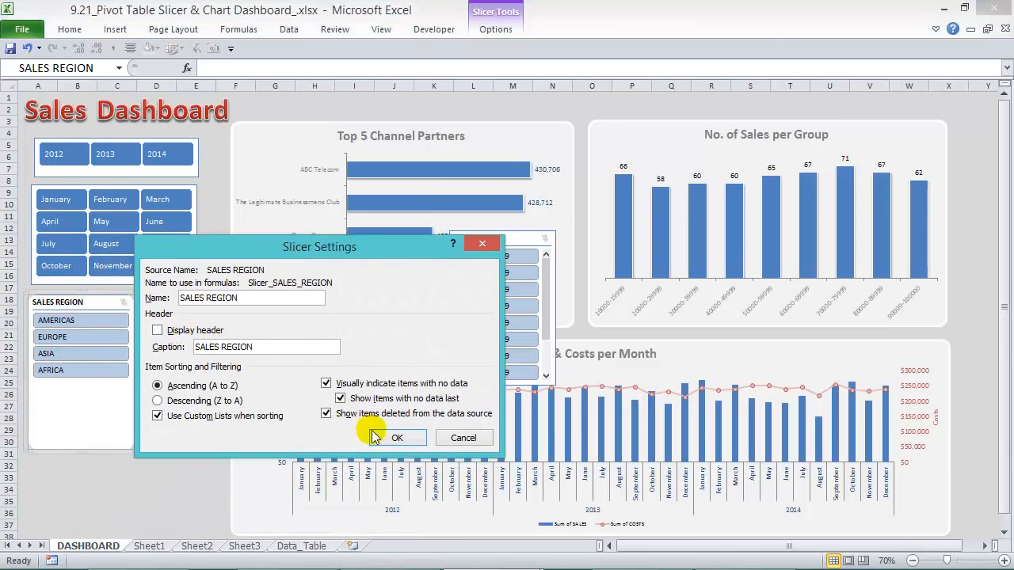
click(397, 438)
Arrange the SALES REGION slicer's buttons in 2 columns and resize the slicer to about 3.53 cm high by 8.04 cm wide.
click(513, 20)
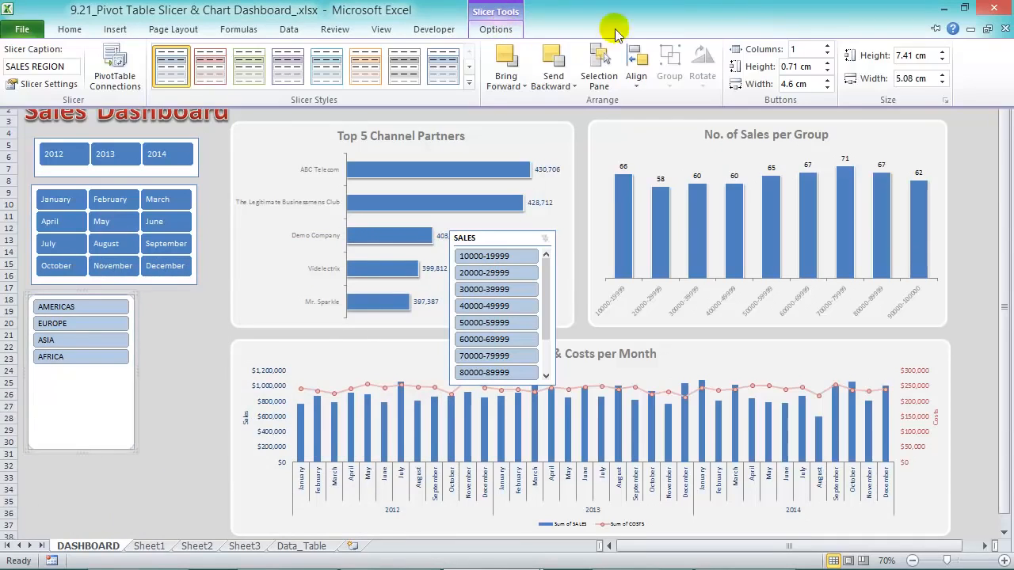
click(827, 46)
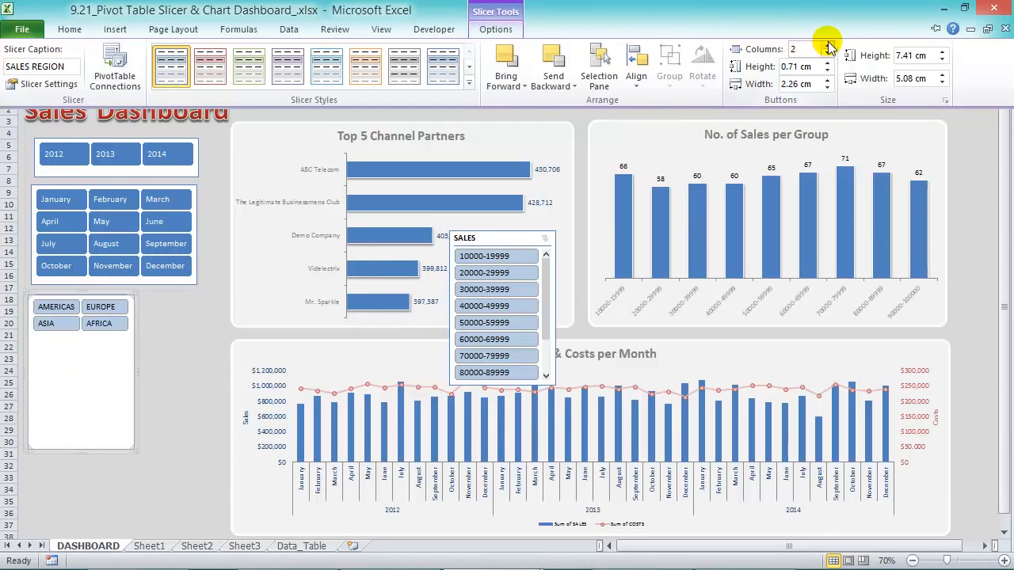
click(138, 456)
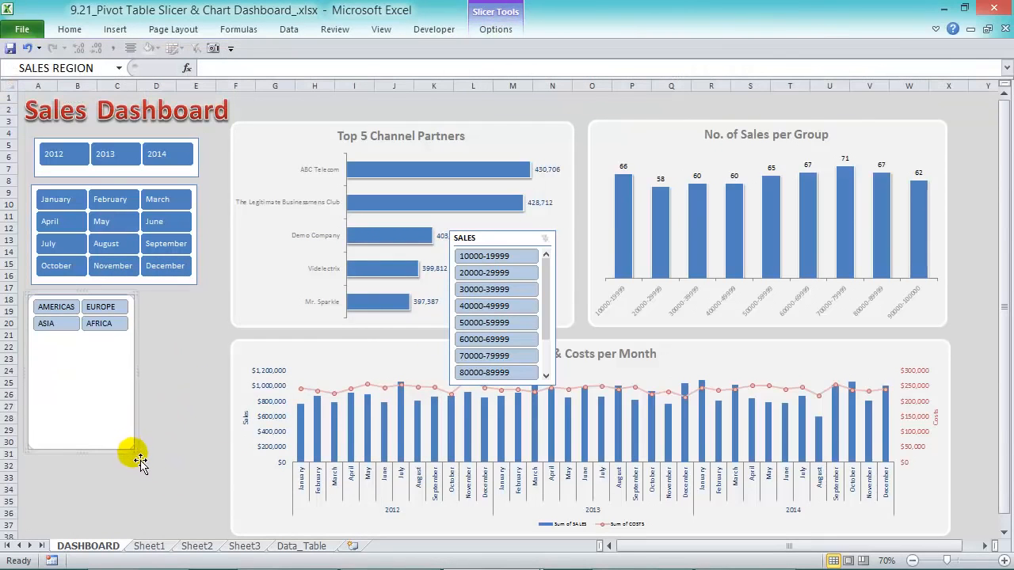
drag(137, 453, 205, 379)
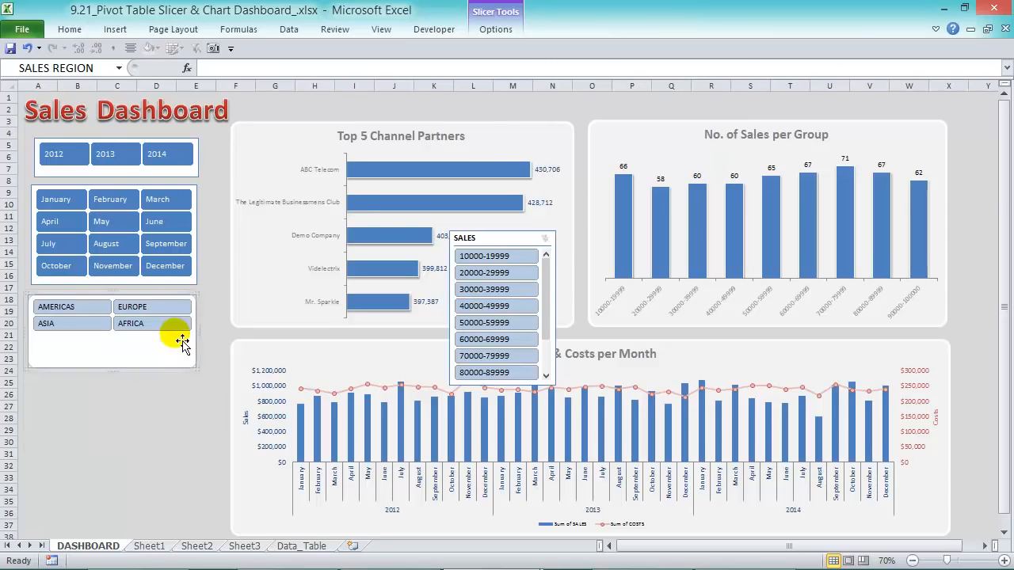
Set the SALES REGION slicer's button height to 1 cm.
click(499, 30)
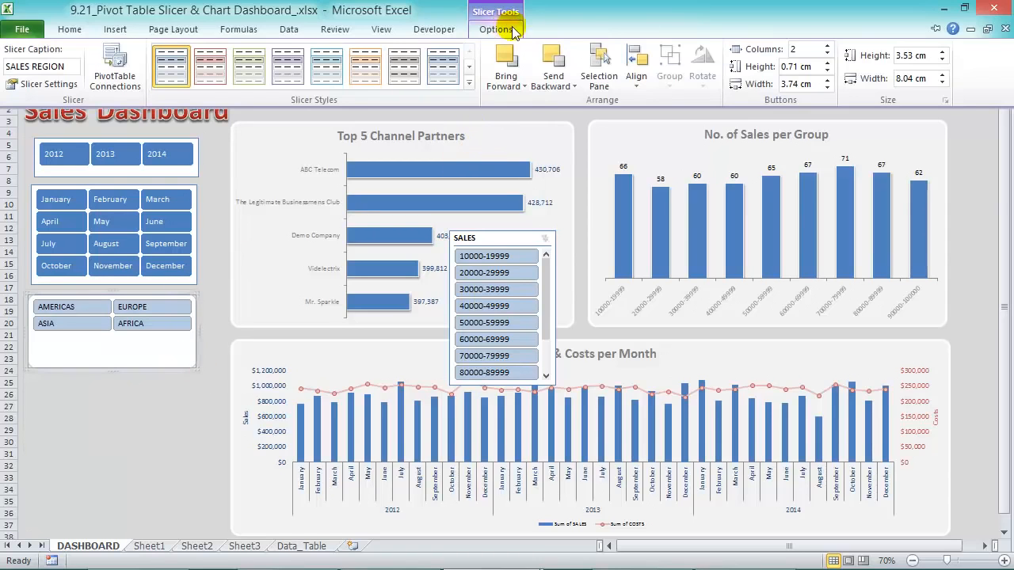
click(827, 63)
click(827, 63)
click(827, 62)
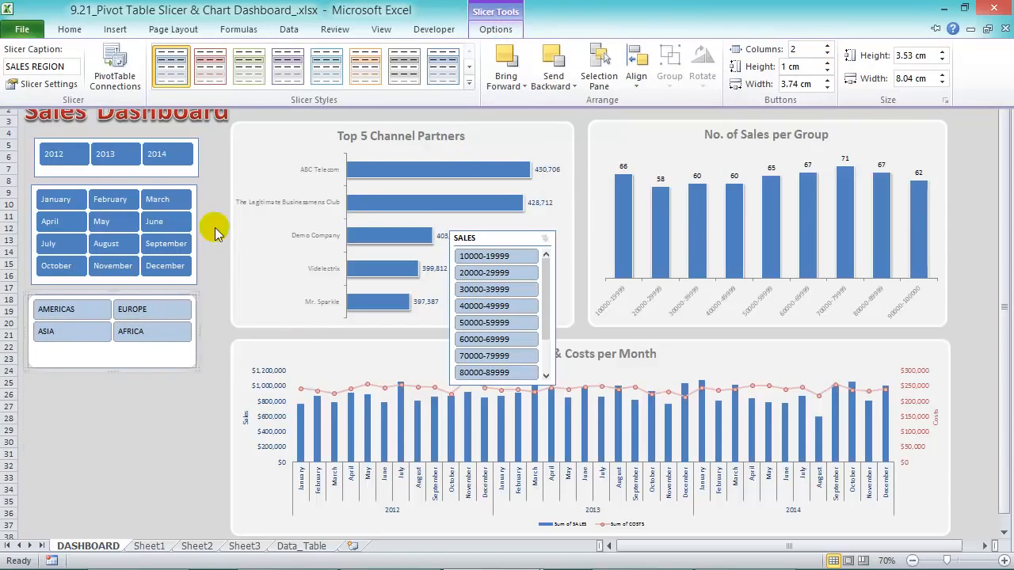
Apply the dark aqua slicer style to the SALES REGION slicer and shorten it to trim the empty space below its buttons.
click(469, 83)
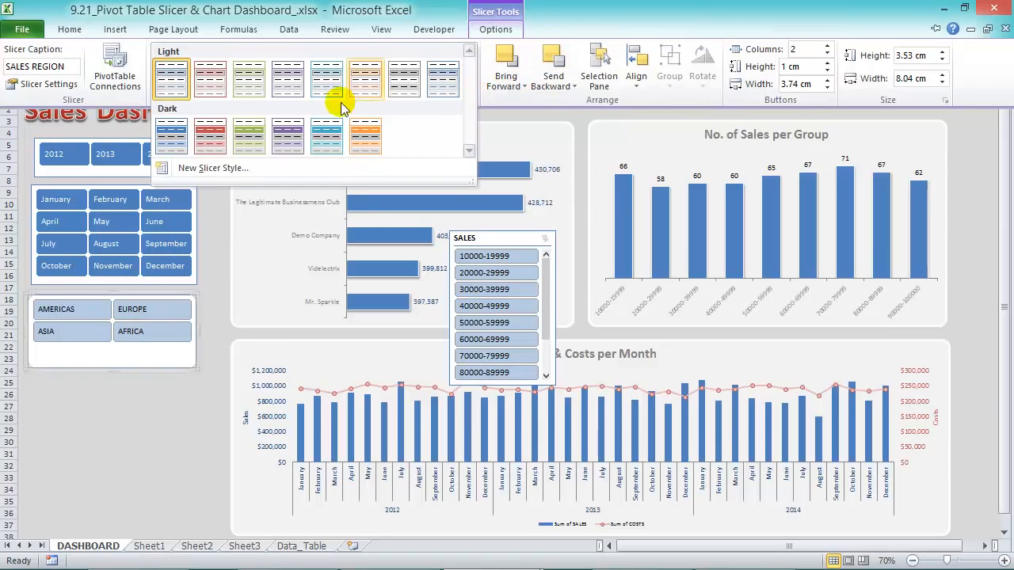
click(326, 135)
drag(115, 376, 131, 358)
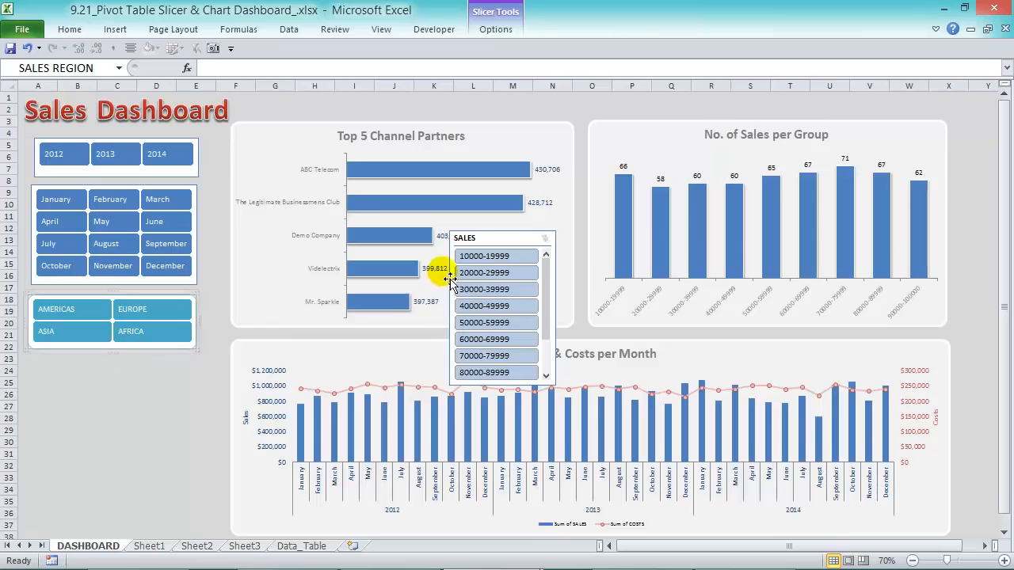
Move the SALES slicer beneath the region slicer and turn off its header display.
drag(531, 239, 137, 371)
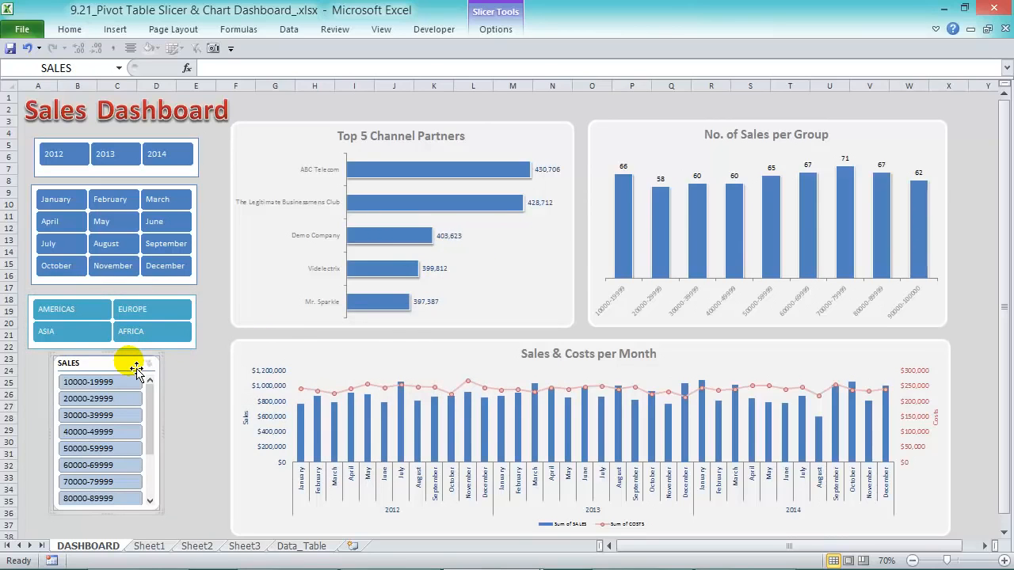
right_click(136, 368)
click(151, 355)
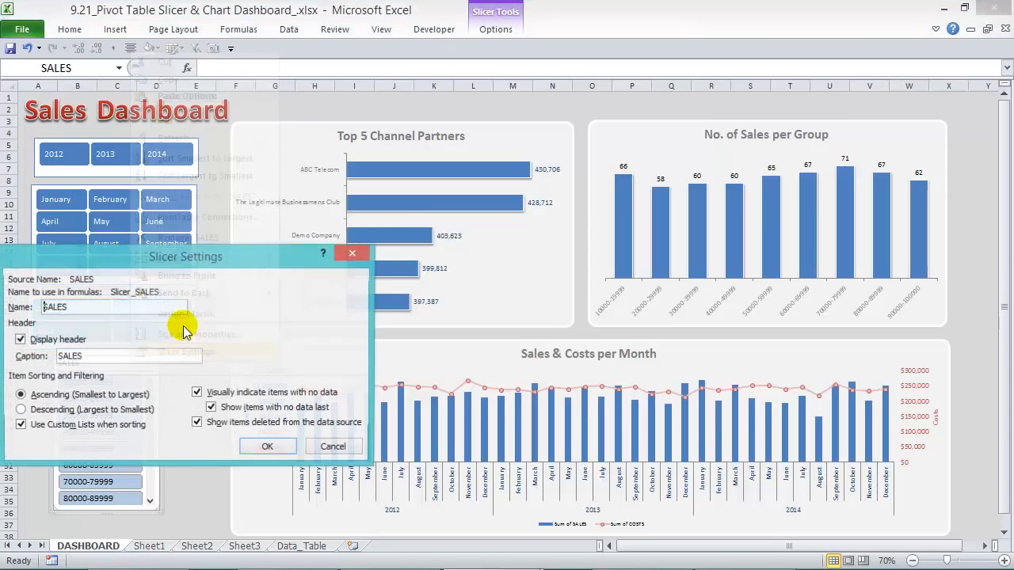
click(19, 340)
click(266, 447)
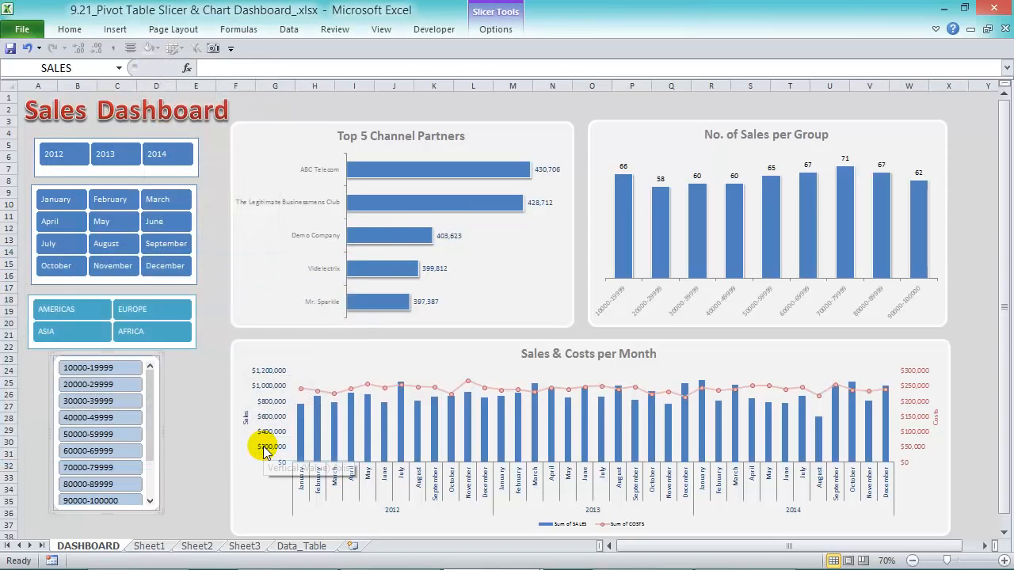
Arrange the SALES slicer's buttons in 4 columns.
click(516, 29)
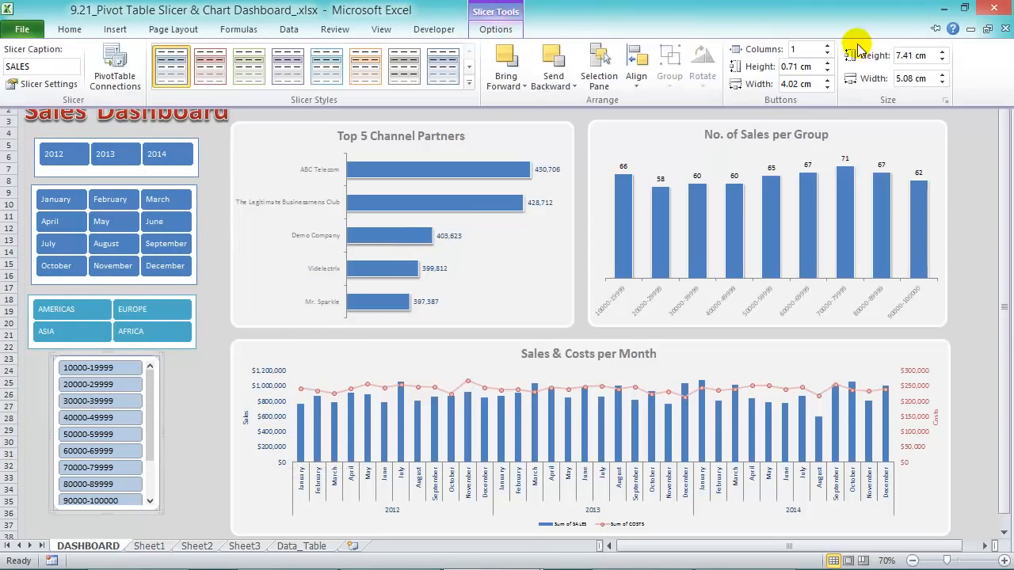
click(827, 46)
click(827, 45)
click(827, 45)
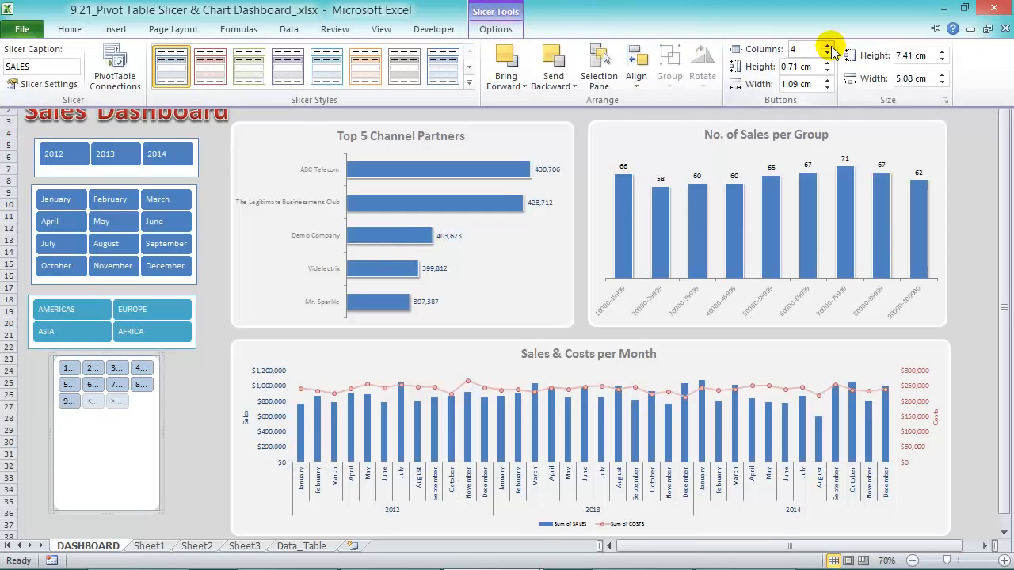
Arrange the SALES slicer's buttons in 3 columns, make the slicer wider and shorter, and line it up beneath the region slicer.
click(828, 53)
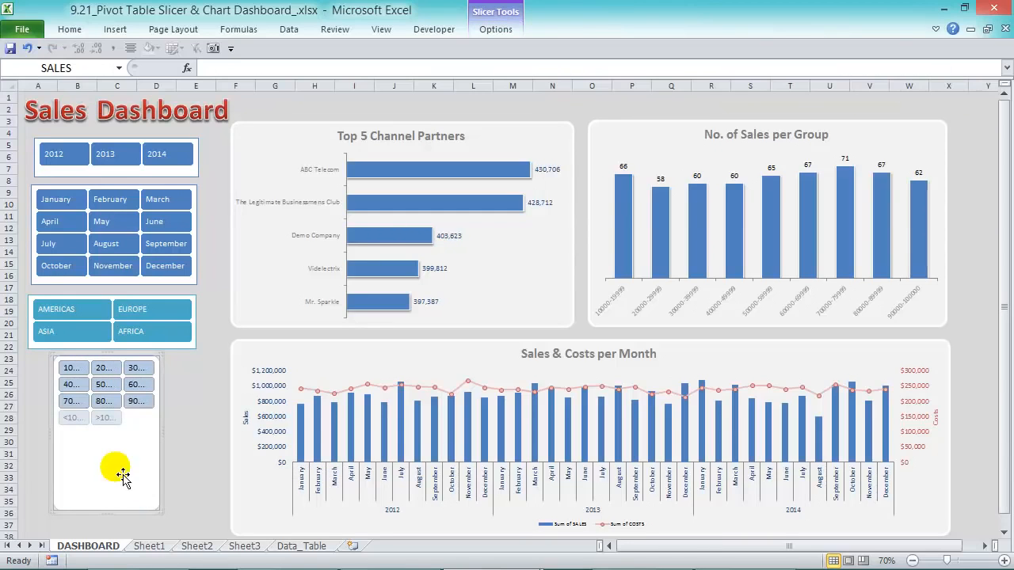
drag(158, 511, 224, 458)
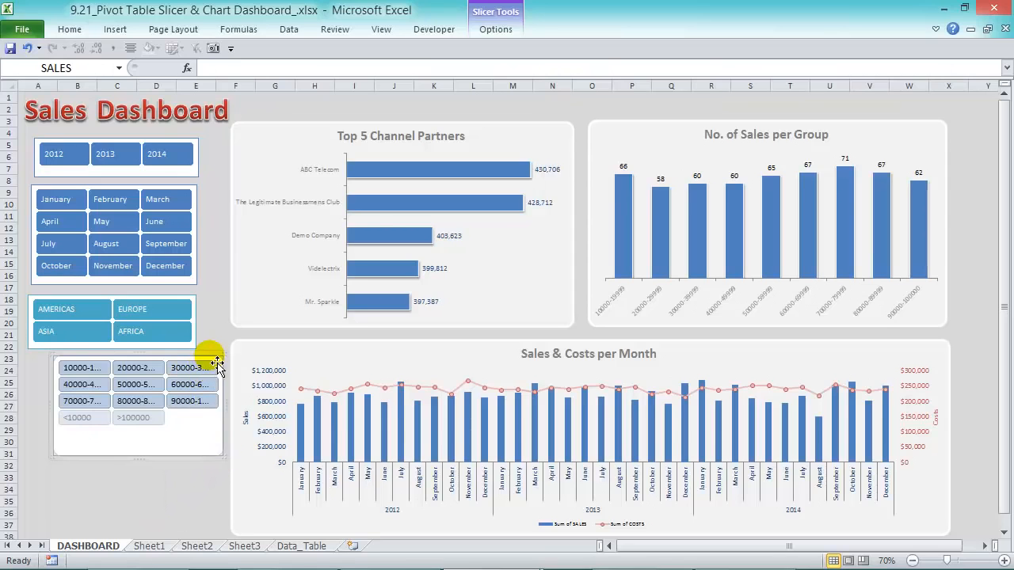
mouse_move(208, 357)
mouse_down()
mouse_move(194, 367)
mouse_move(202, 363)
mouse_up()
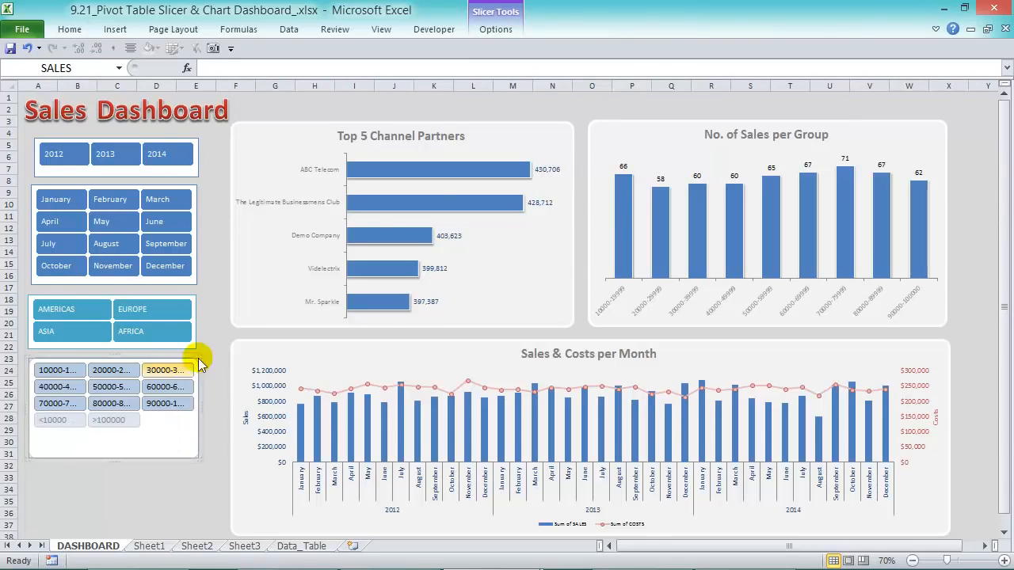
Set the SALES slicer's buttons to 1 cm high in 2 columns and lengthen the slicer to about 7.12 cm.
click(500, 24)
click(828, 63)
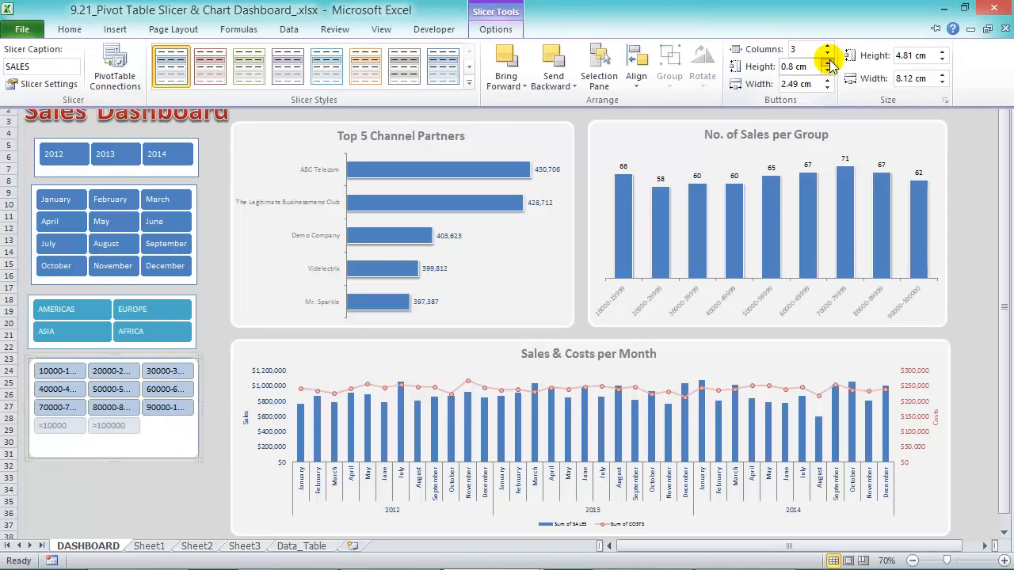
click(828, 62)
click(828, 53)
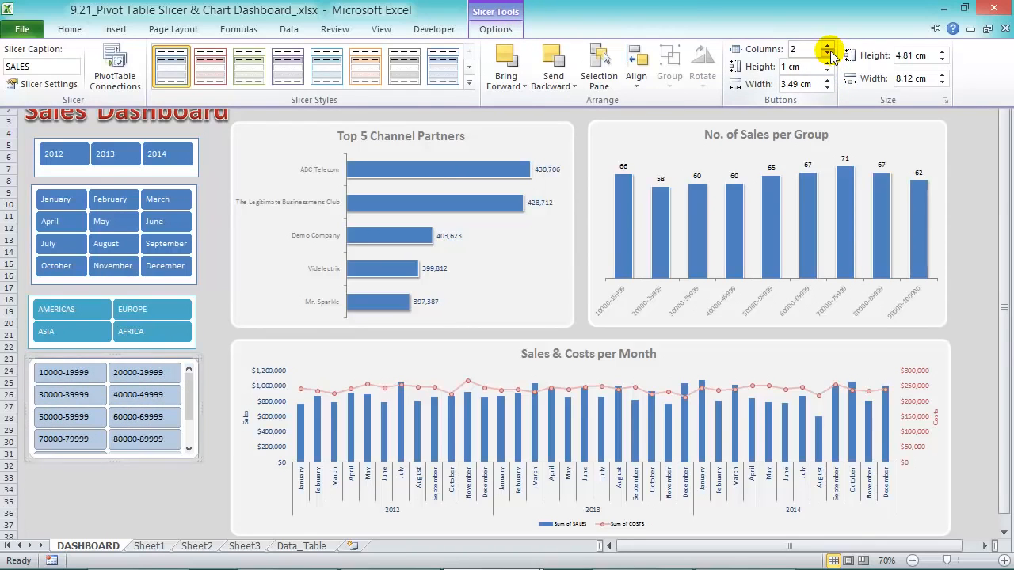
click(118, 485)
drag(114, 459, 119, 506)
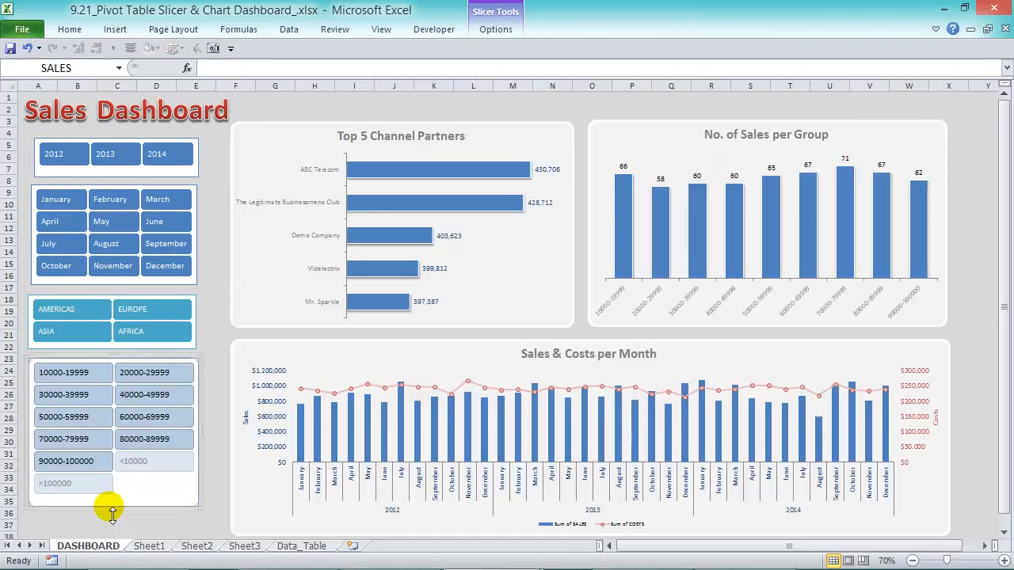
Apply the dark red slicer style to the SALES slicer.
click(496, 29)
click(211, 68)
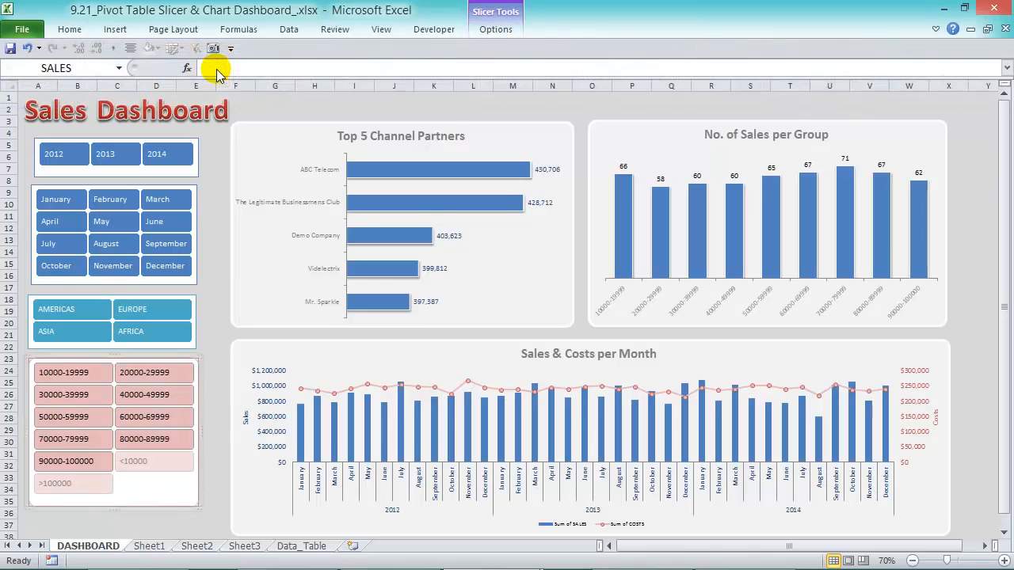
click(477, 34)
click(465, 77)
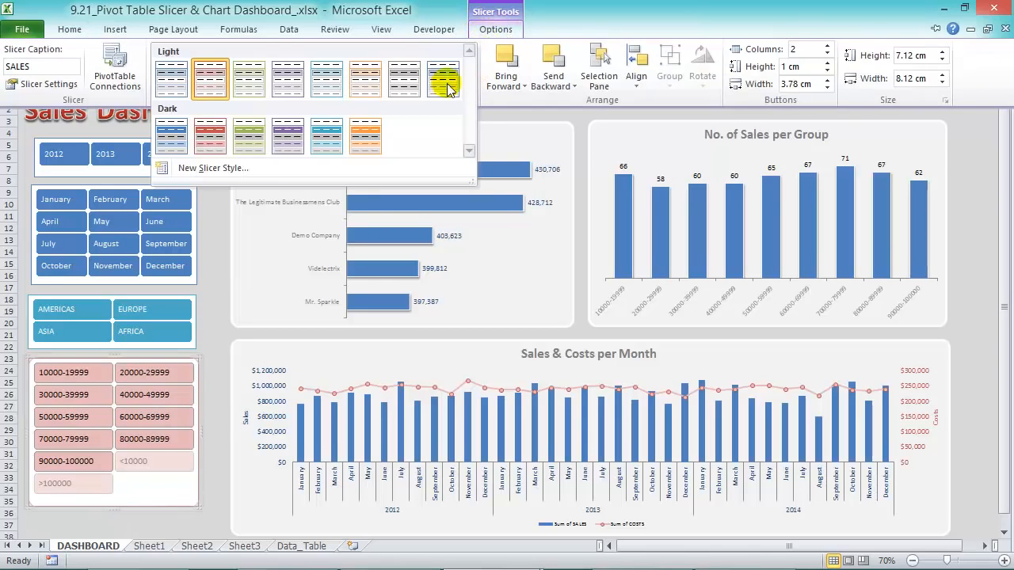
click(211, 137)
Select all four slicers, align them by their centers and deselect them.
click(153, 176)
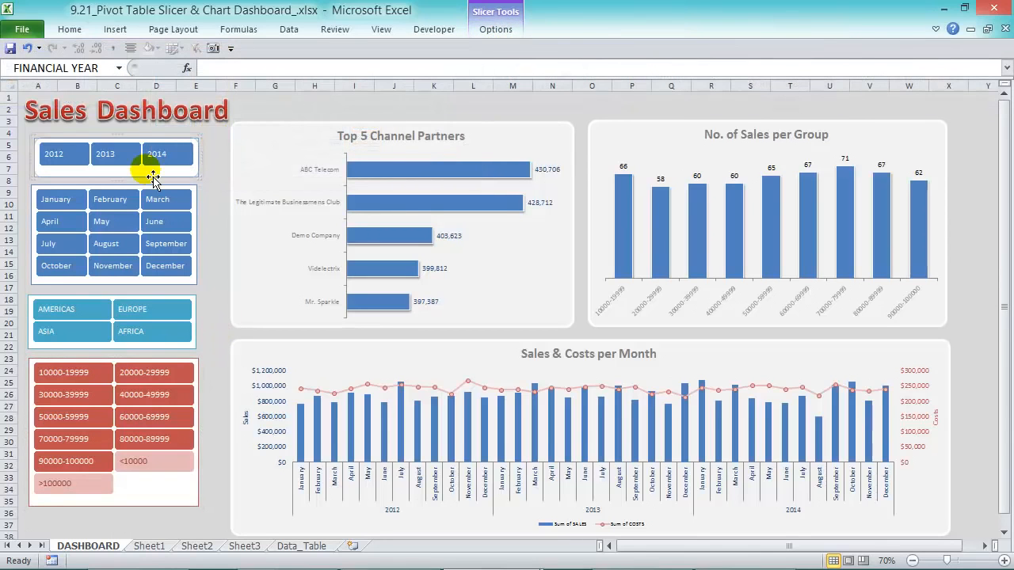
ctrl+click(155, 286)
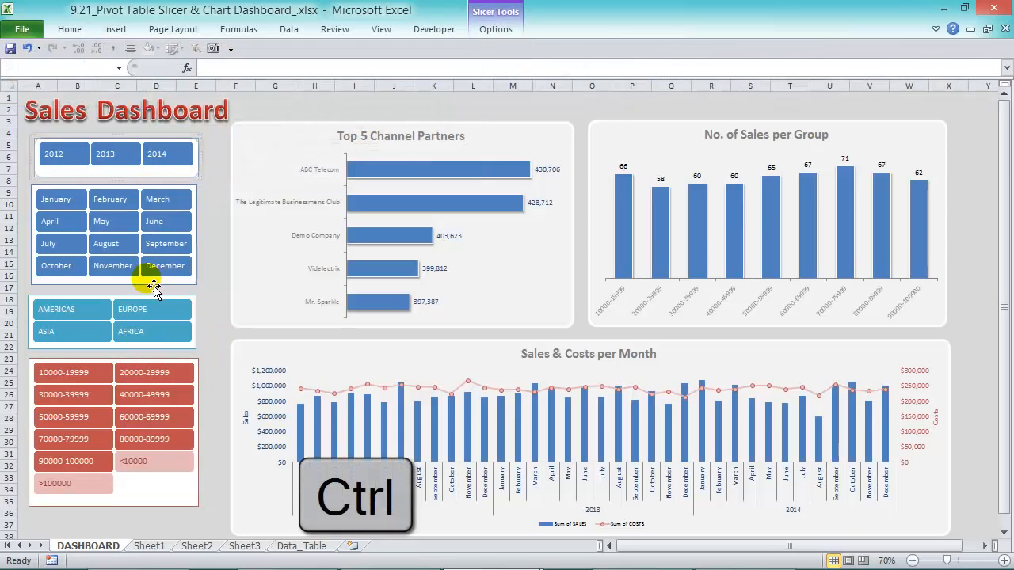
ctrl+click(177, 299)
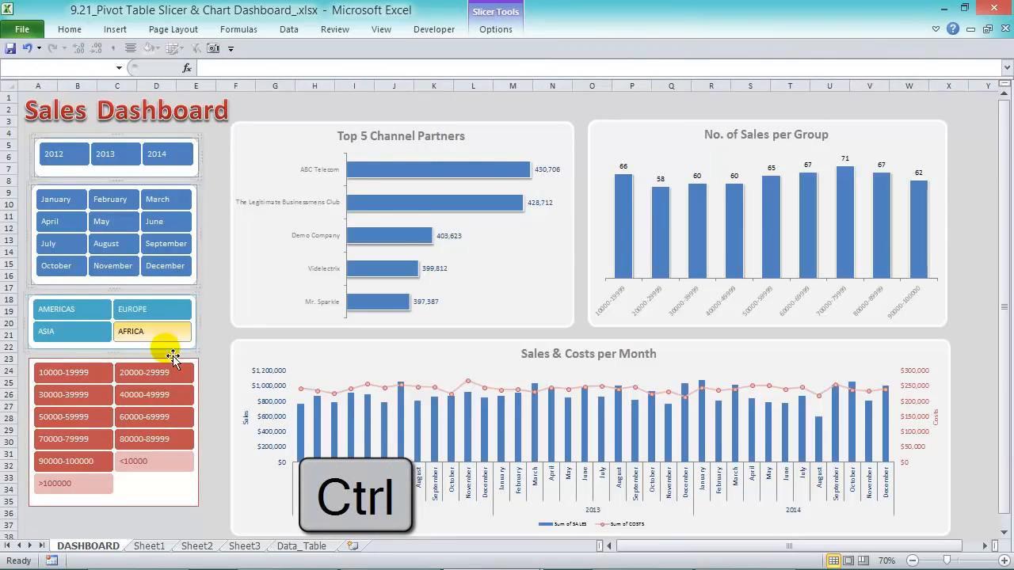
ctrl+click(165, 361)
click(496, 30)
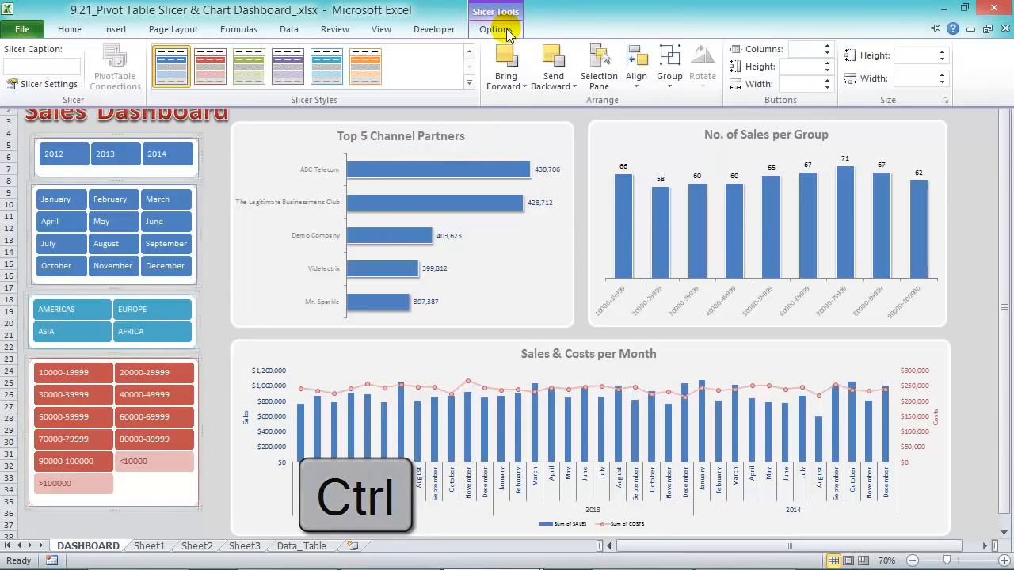
click(634, 89)
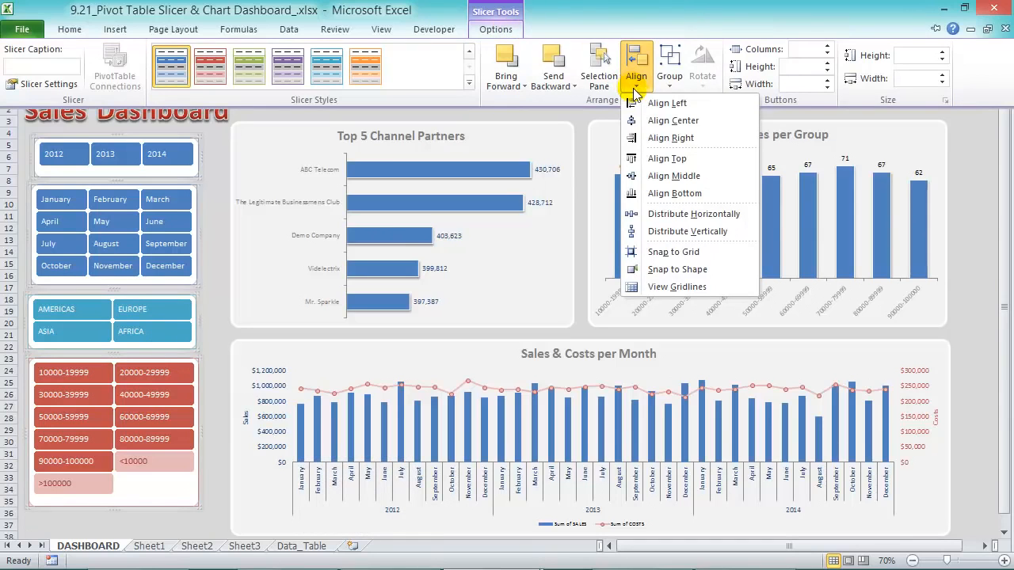
click(652, 121)
click(222, 221)
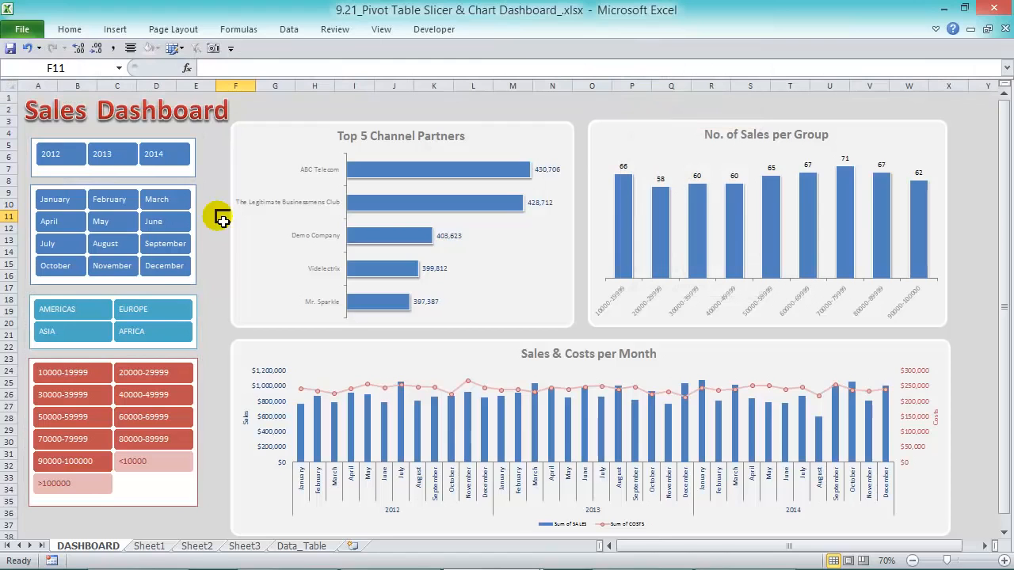
Filter by 2012, 2013 and 2014 in turn to check which charts respond to the year slicer.
click(59, 155)
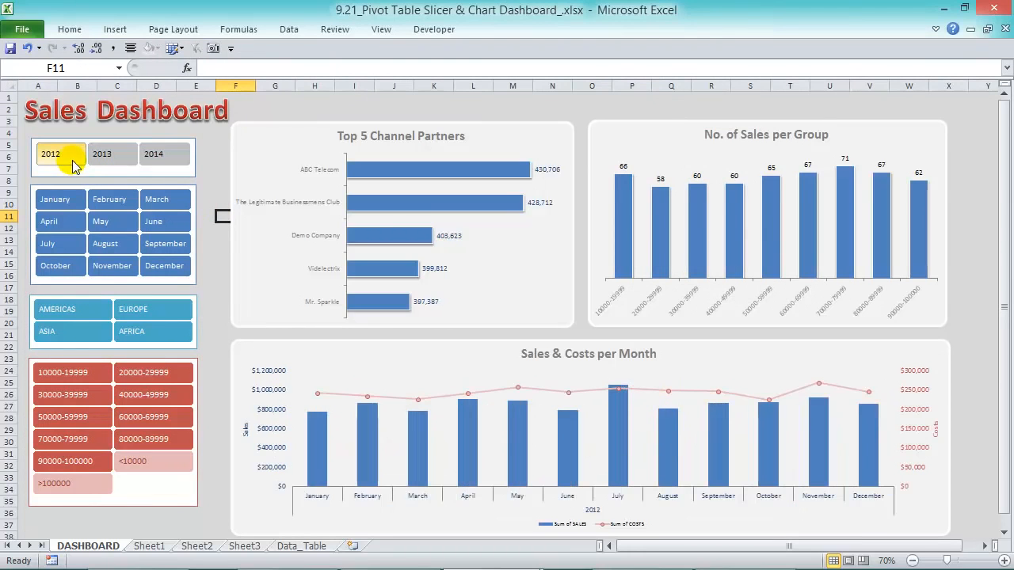
click(103, 156)
click(152, 155)
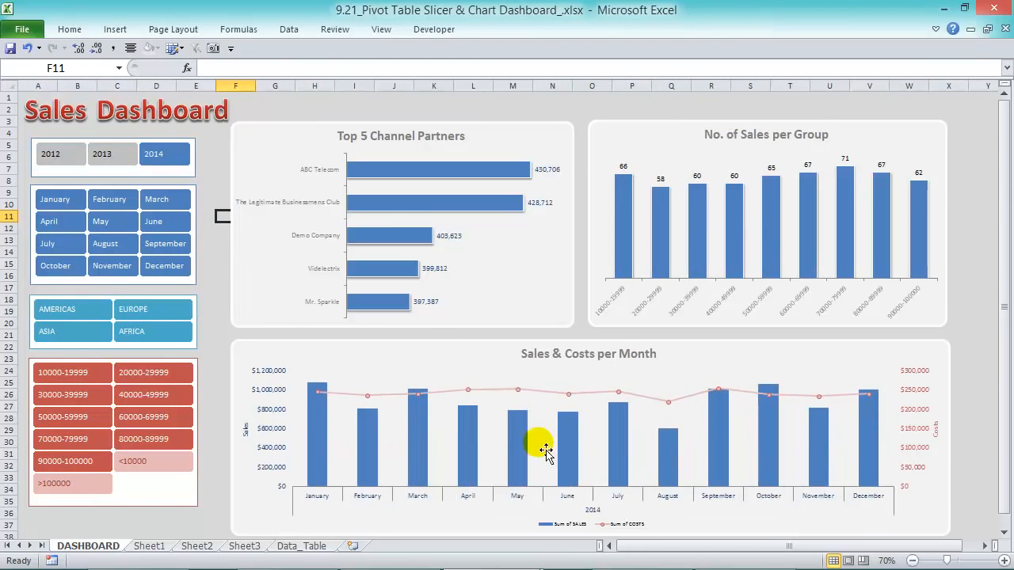
mouse_move(519, 424)
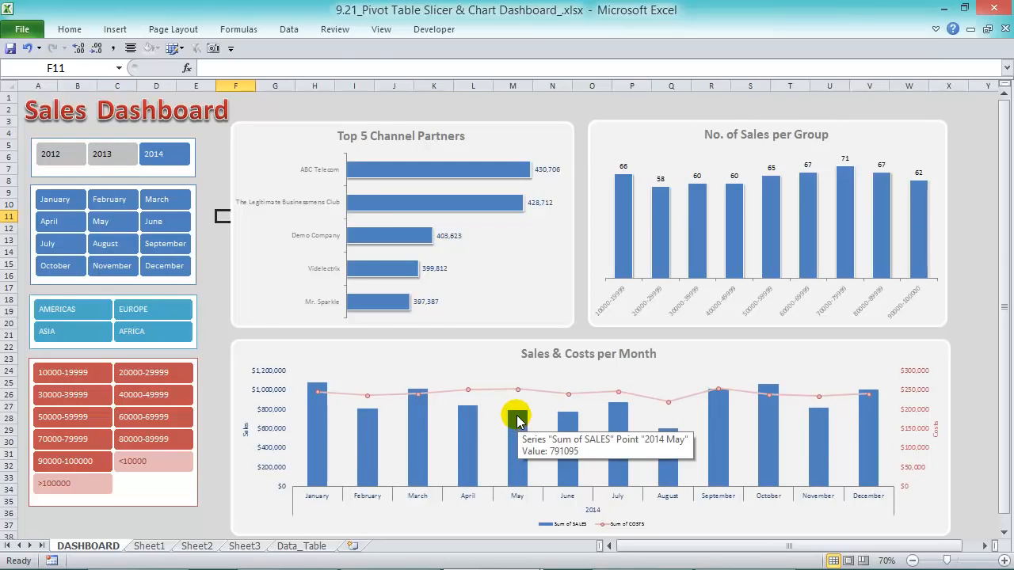
Connect the FINANCIAL YEAR slicer to PivotTable2 and PivotTable3 as well.
right_click(164, 172)
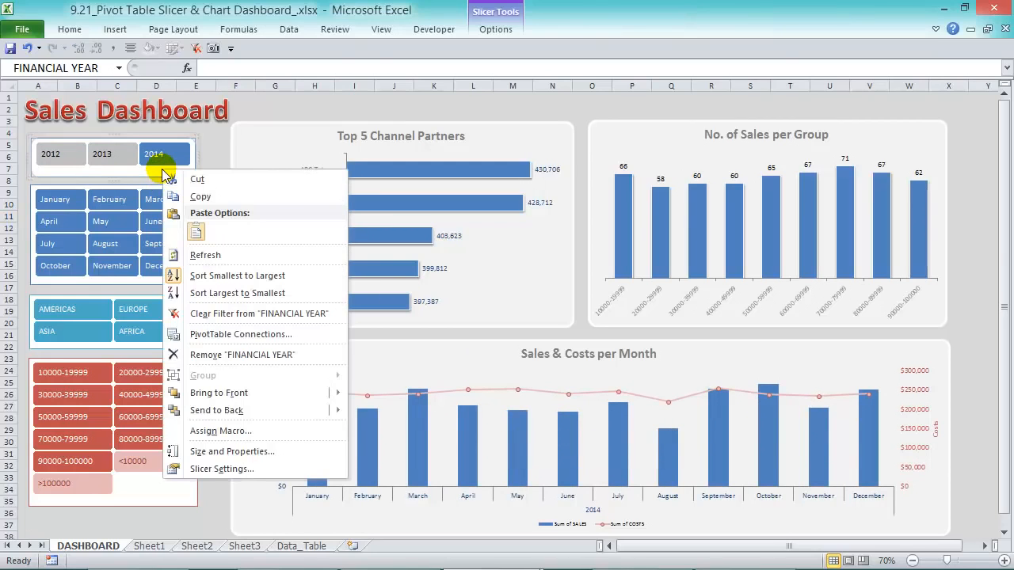
click(293, 335)
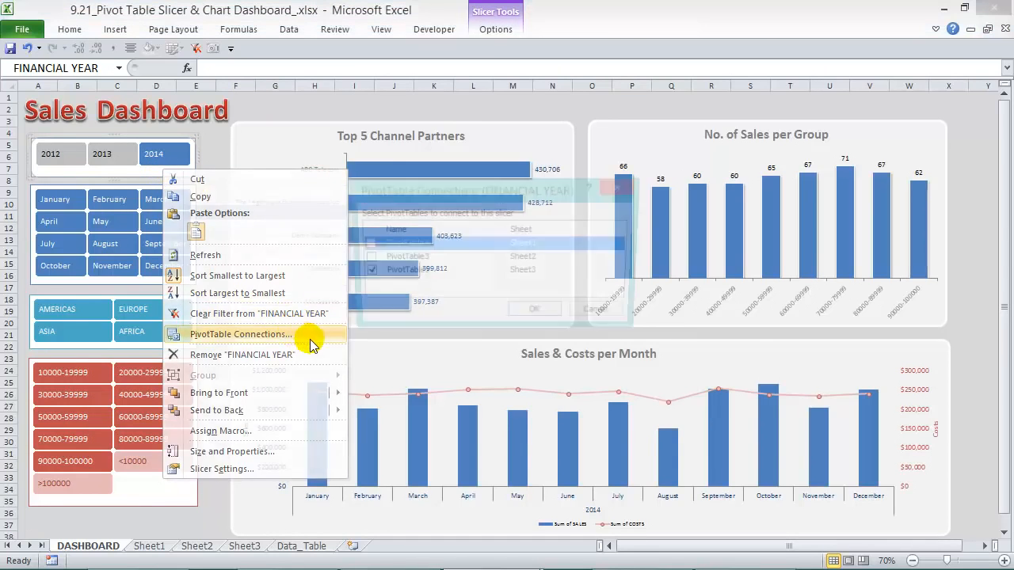
click(363, 244)
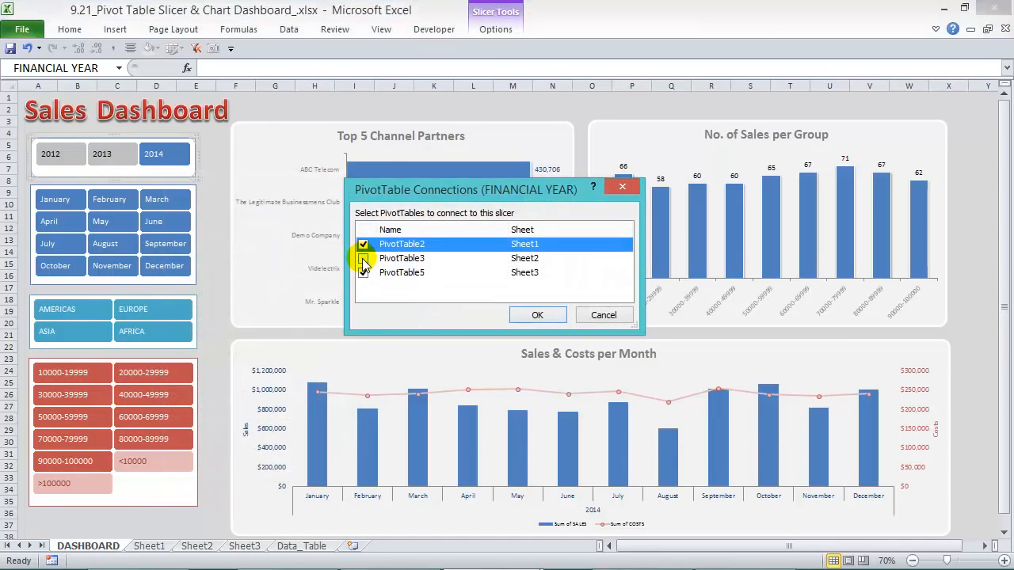
click(363, 258)
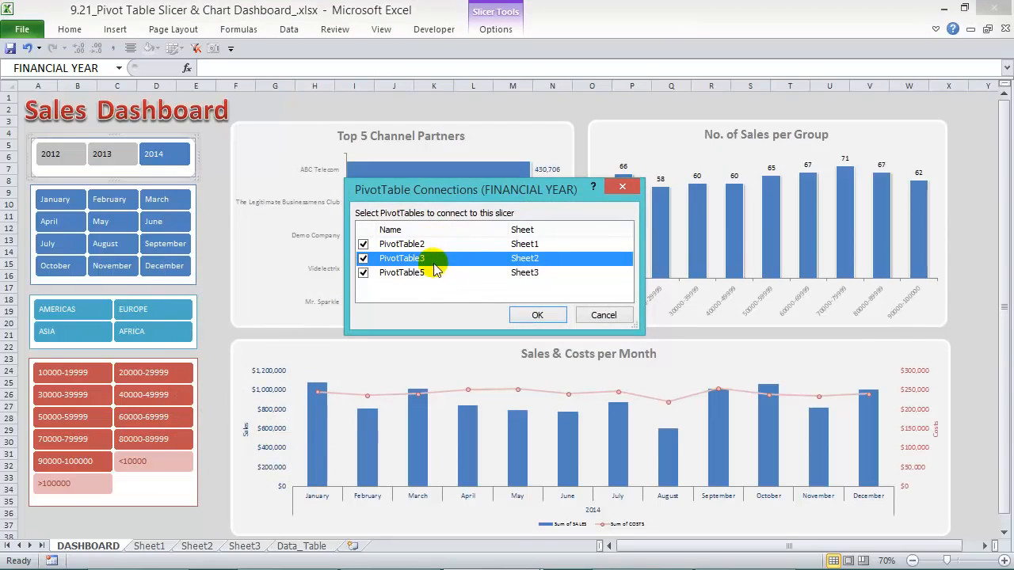
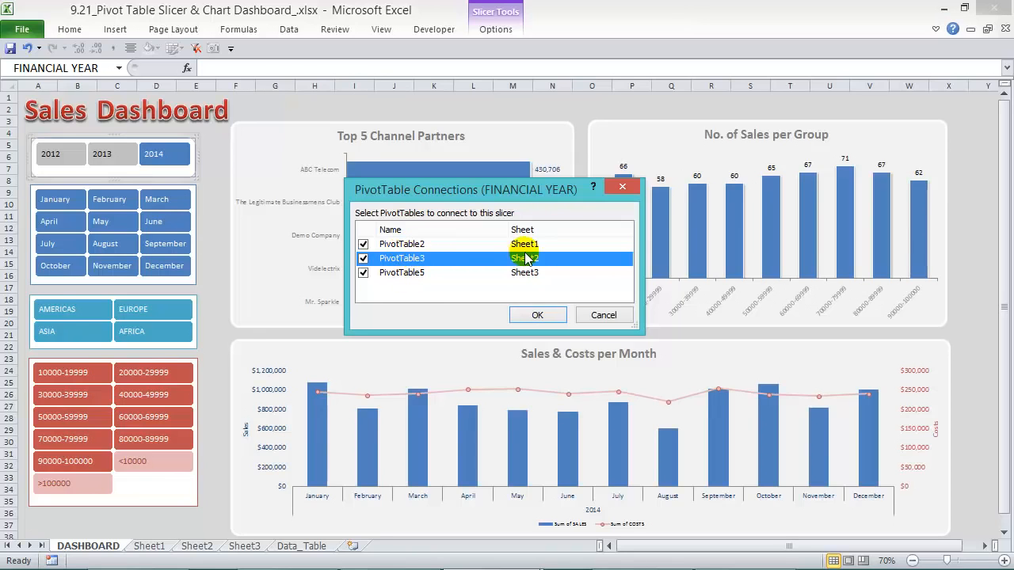
click(537, 315)
Connect the SALES MONTH slicer to PivotTable2 and PivotTable3 as well.
right_click(188, 207)
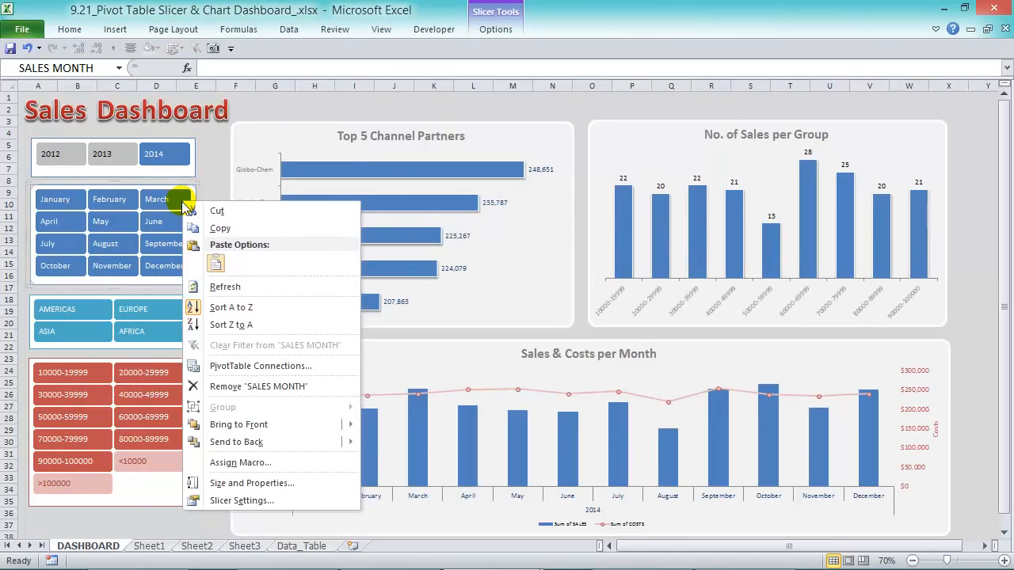
click(264, 362)
click(362, 244)
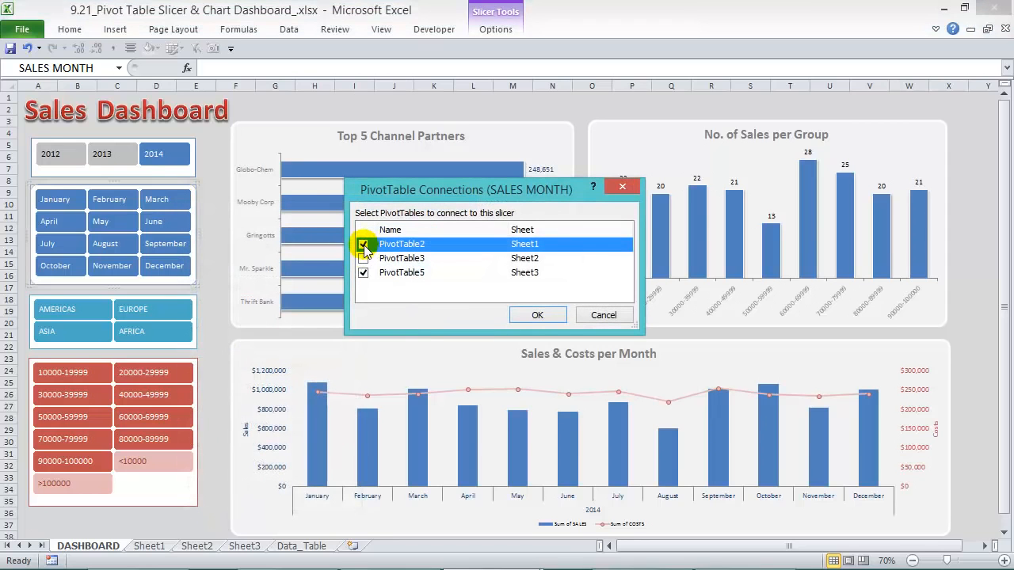
click(363, 258)
click(538, 314)
Connect the SALES REGION slicer to PivotTable2 and PivotTable3 as well.
right_click(178, 310)
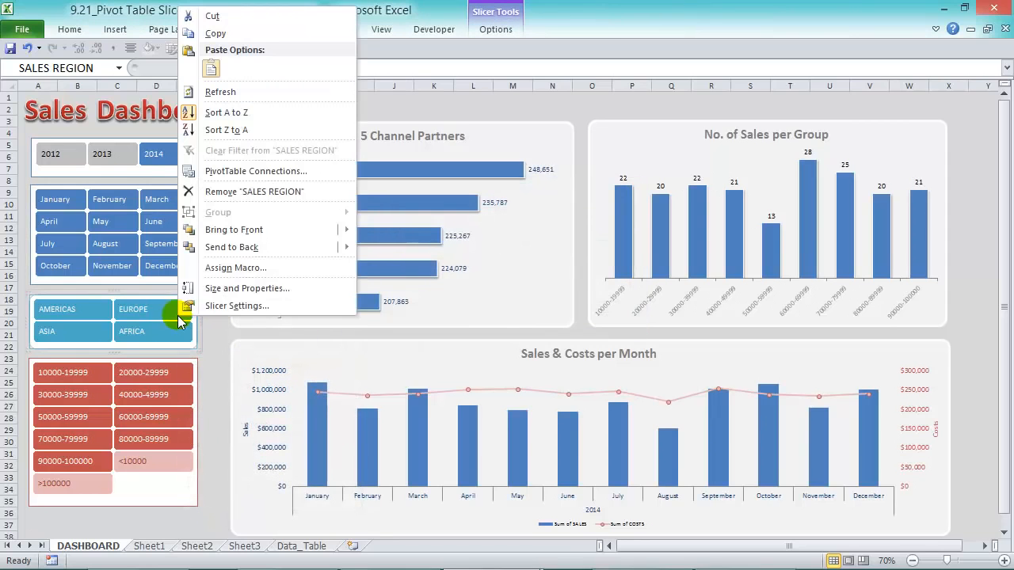
click(274, 171)
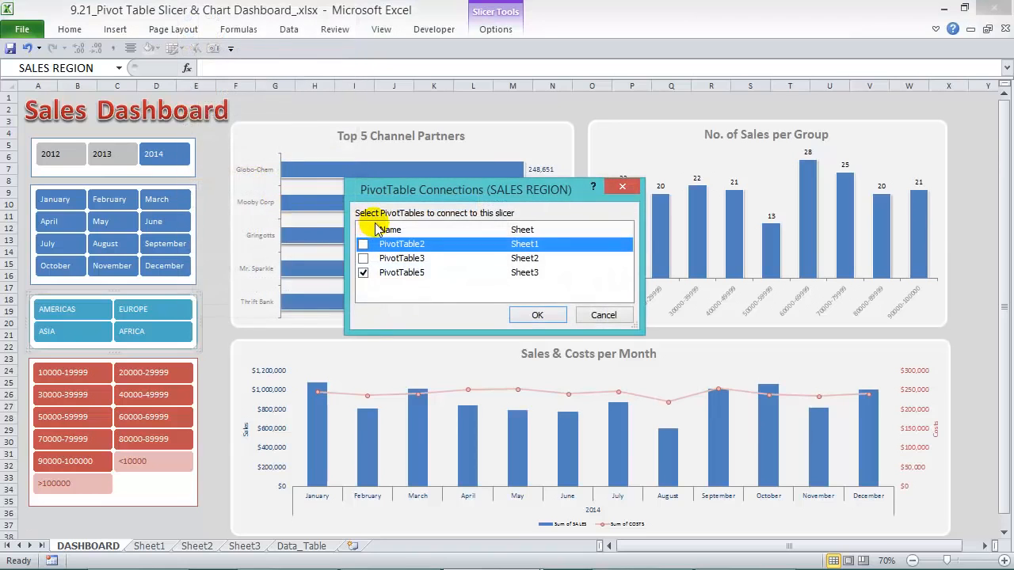
click(363, 244)
click(363, 258)
click(507, 315)
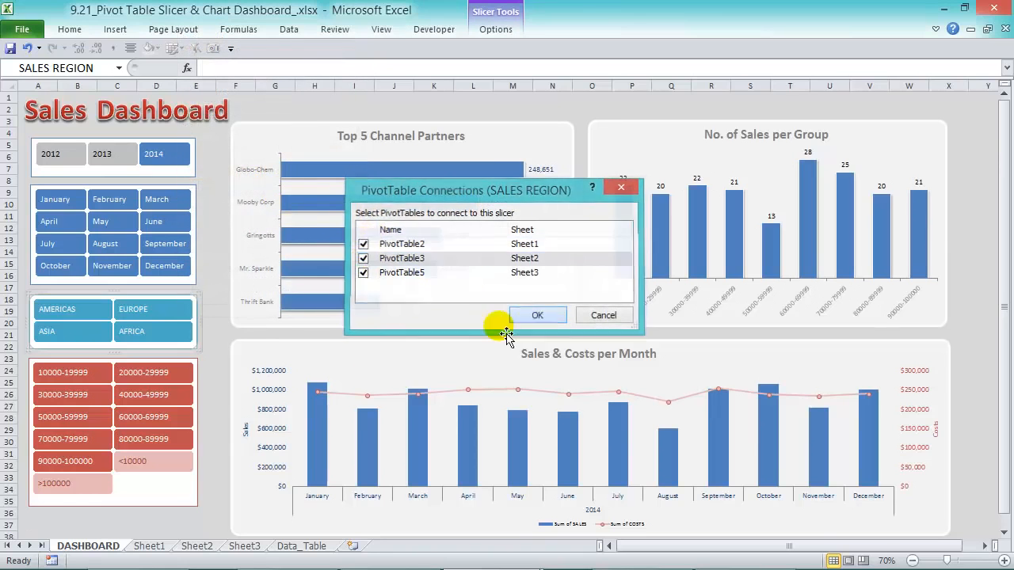
Connect the SALES slicer to PivotTable2 and PivotTable3 as well, and deselect the slicer.
right_click(163, 389)
click(246, 246)
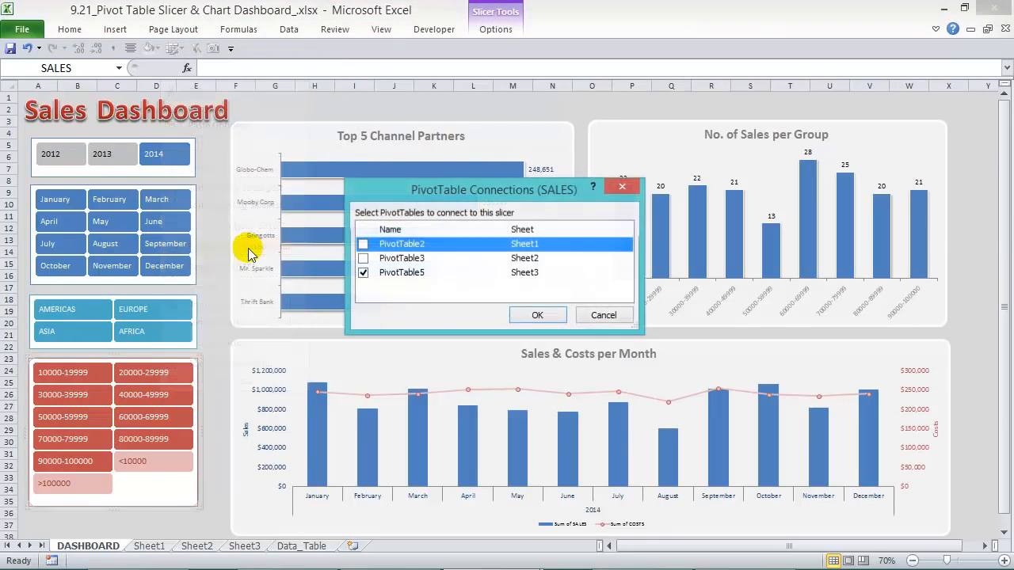
click(366, 246)
click(363, 258)
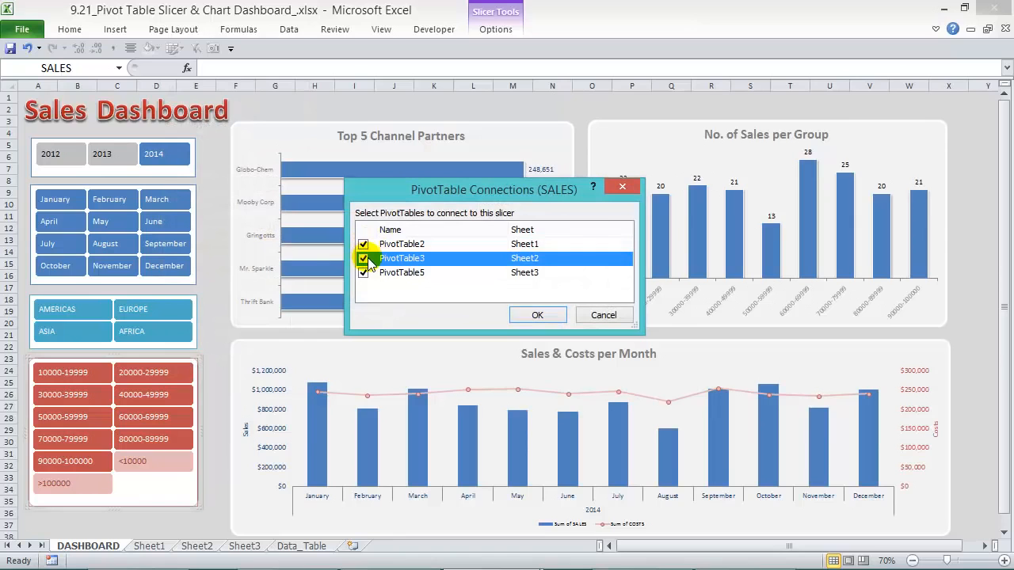
click(537, 315)
click(224, 157)
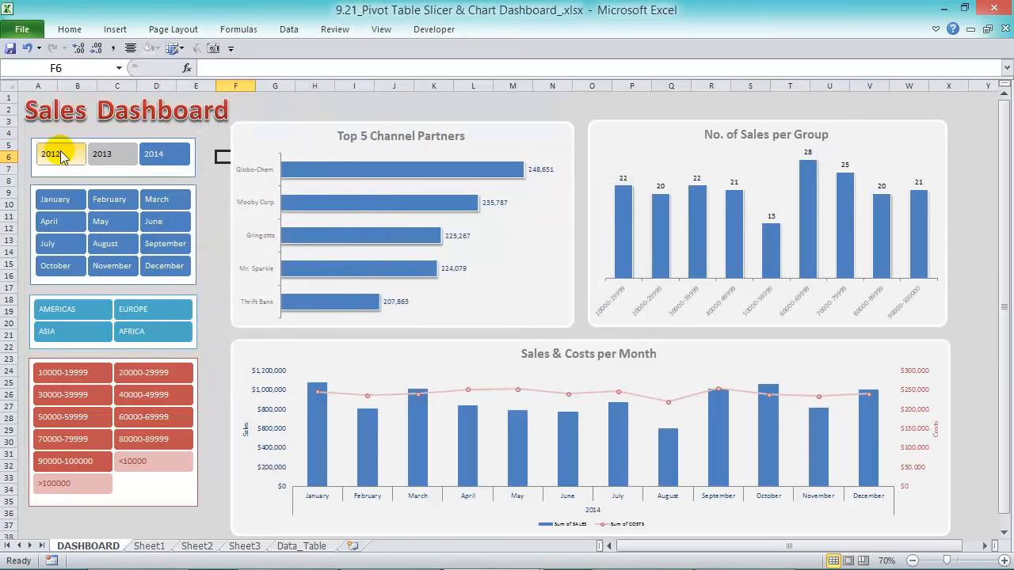
Test the connected year slicer by filtering the whole dashboard to 2012, 2013 and 2014 in turn.
click(62, 156)
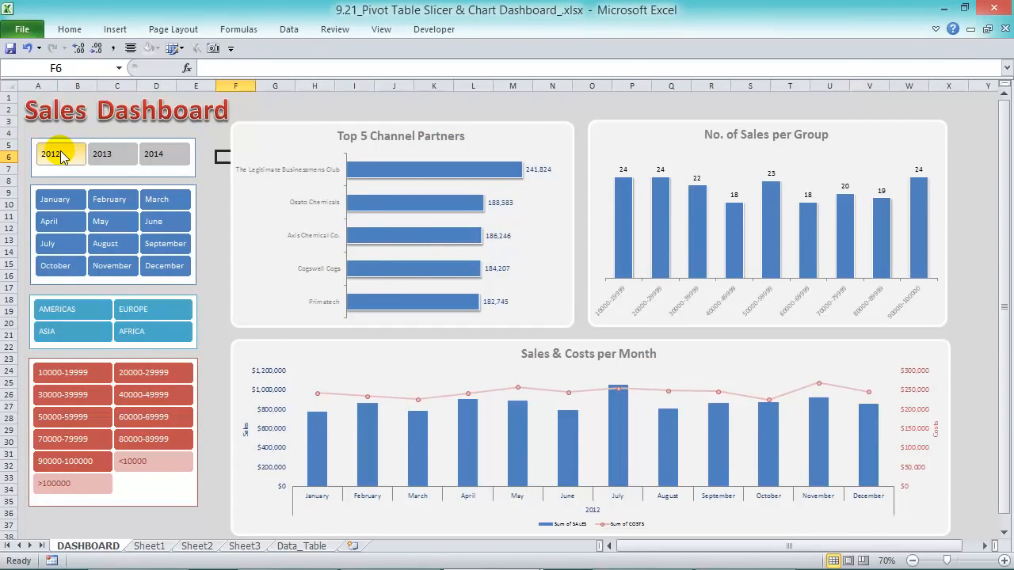
click(115, 156)
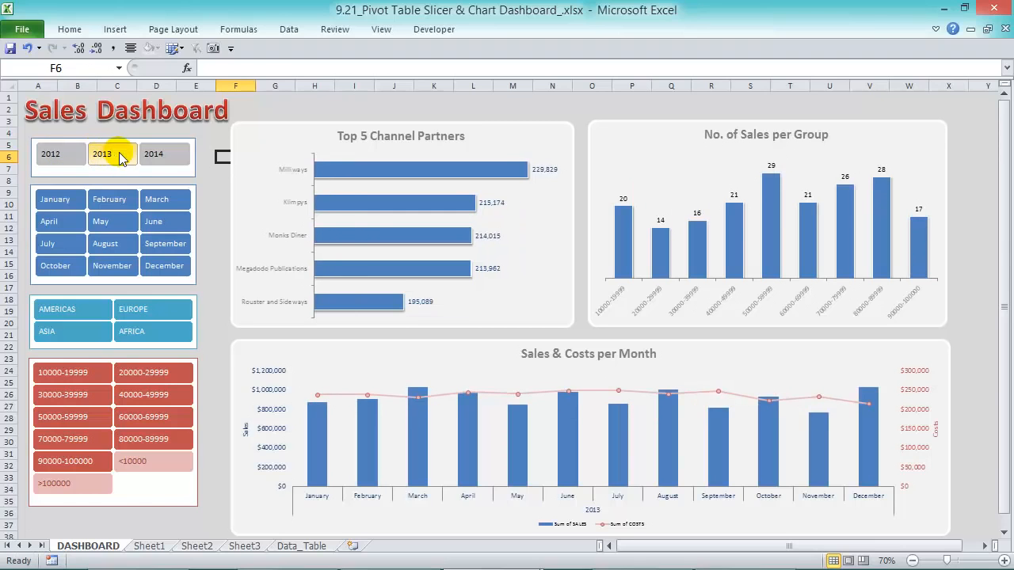
click(157, 158)
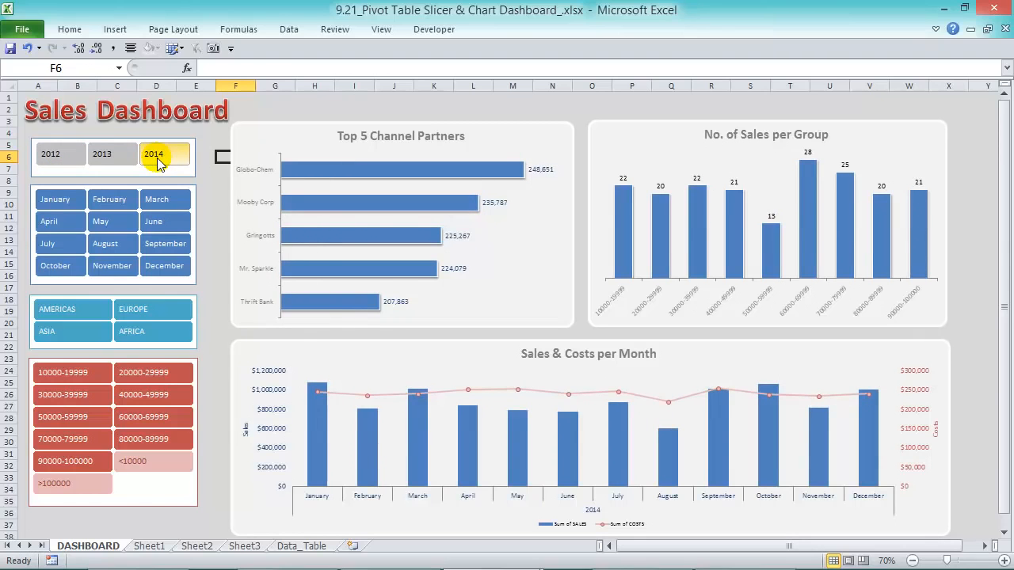
Test the month slicer by filtering to single months, and reselect the full range from January to December.
click(109, 200)
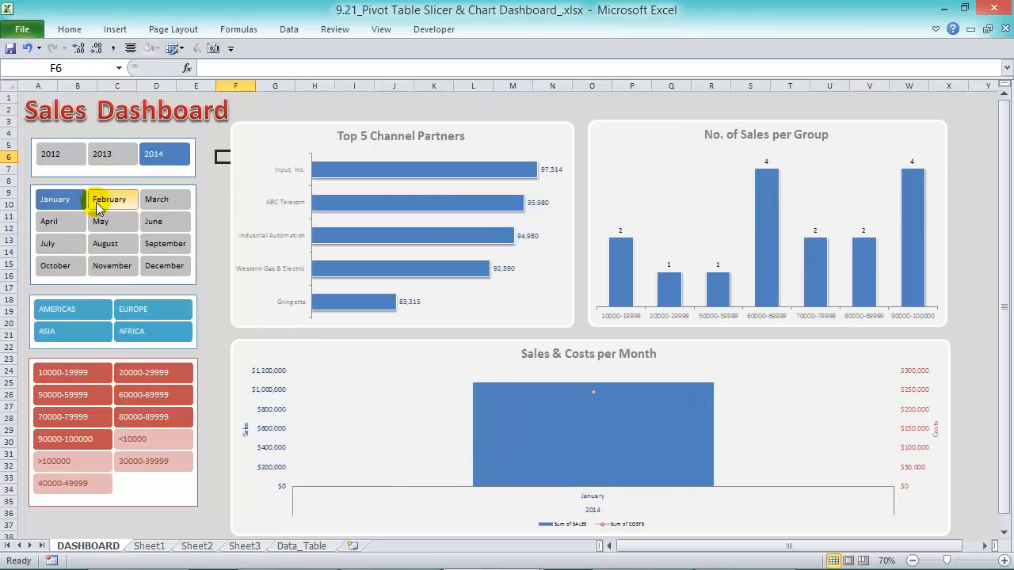
click(156, 200)
drag(60, 200, 164, 270)
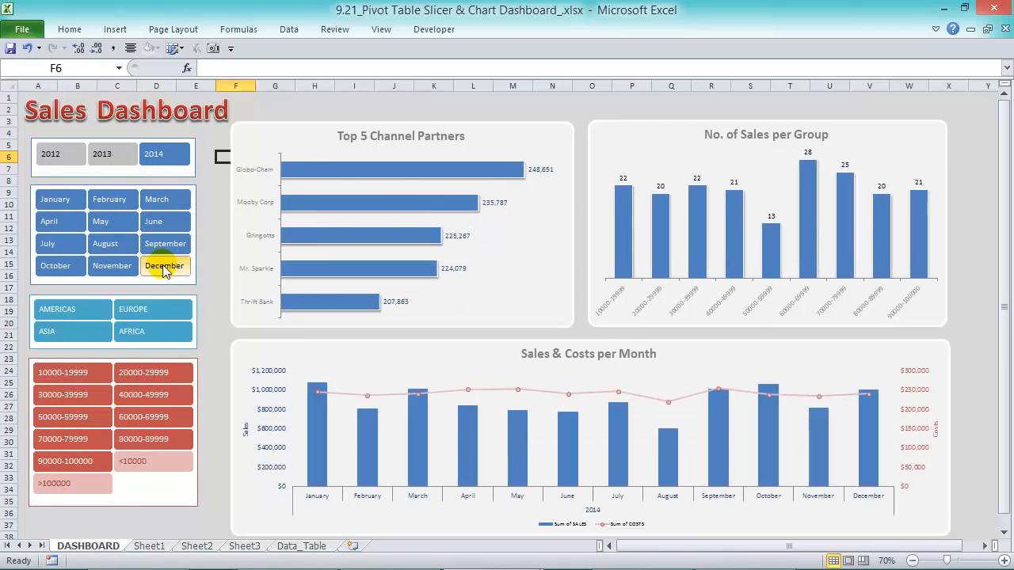
Test the sales region slicer by filtering the dashboard to AMERICAS, EUROPE, ASIA and finally AFRICA.
click(96, 314)
click(141, 312)
click(74, 331)
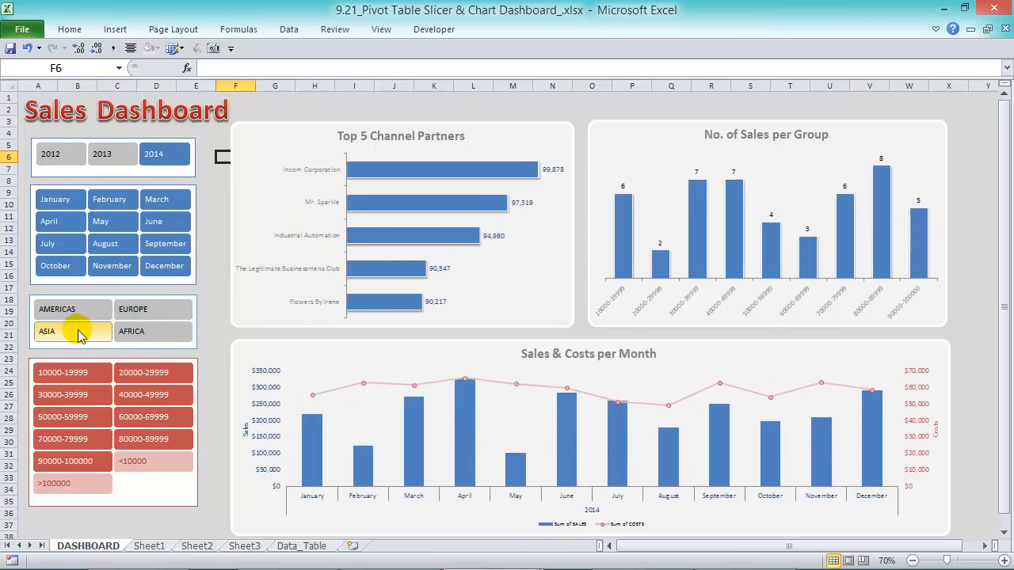
click(122, 335)
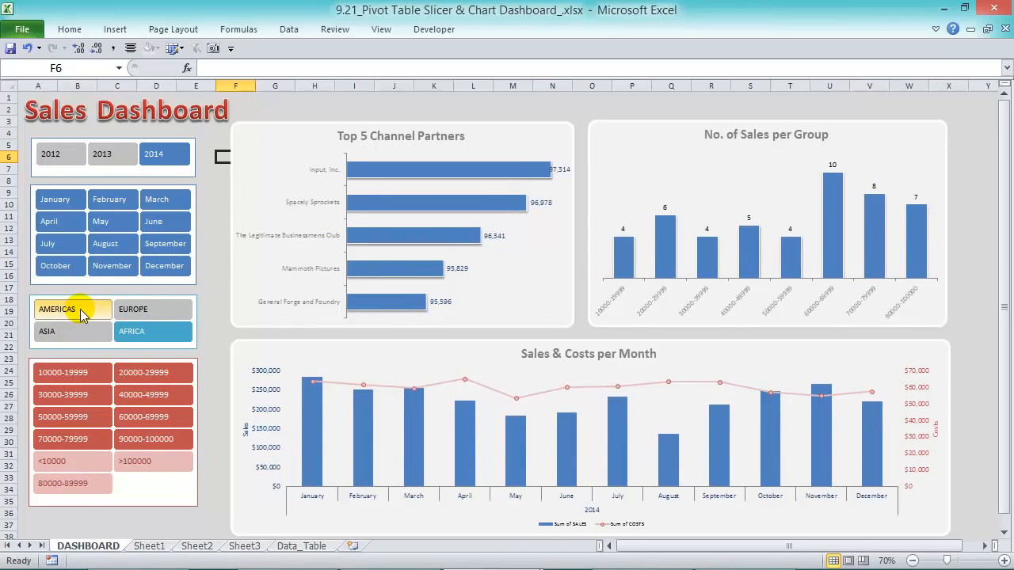
click(77, 374)
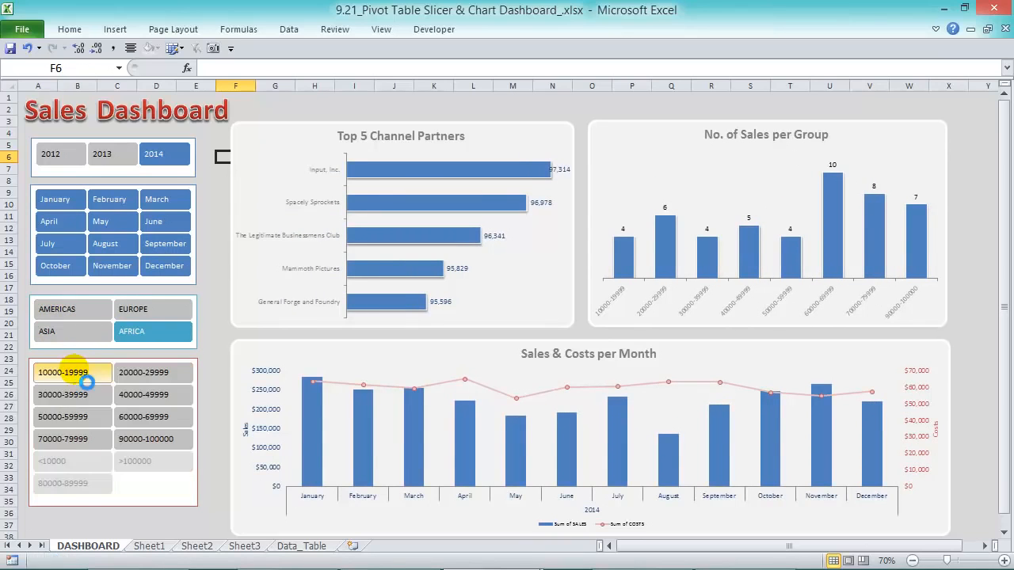
click(141, 377)
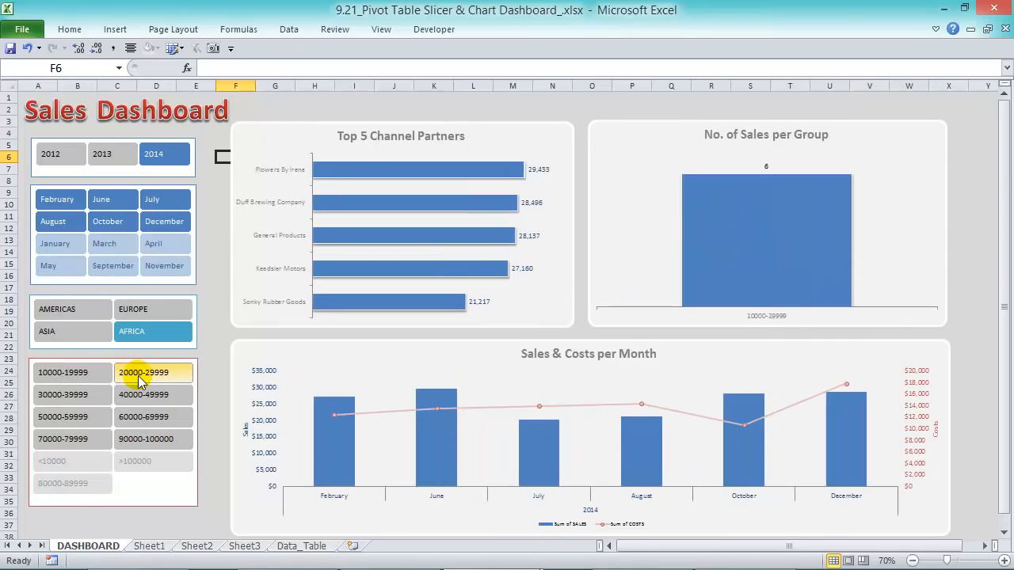
click(80, 379)
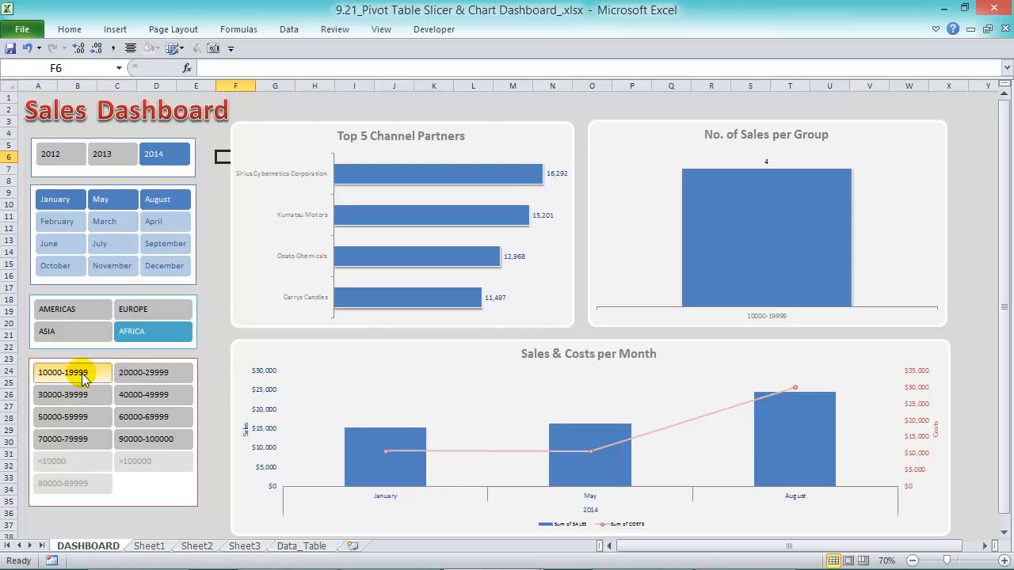
click(149, 546)
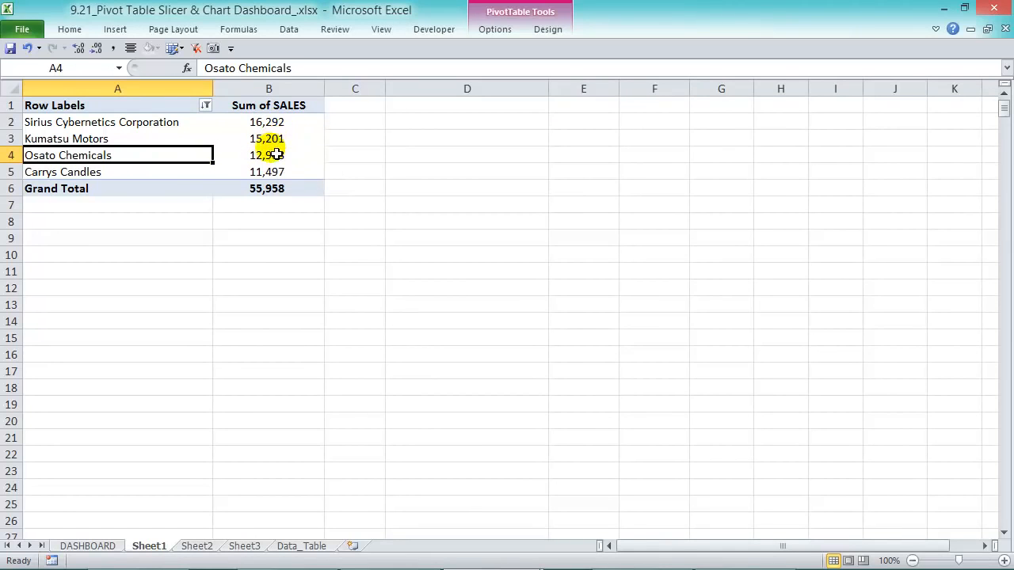
mouse_move(279, 143)
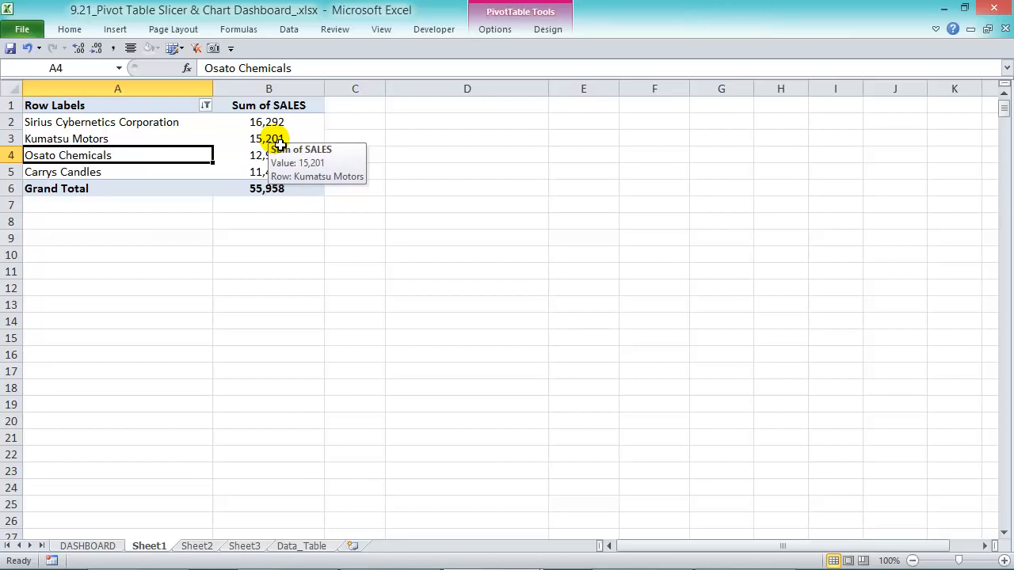
click(100, 545)
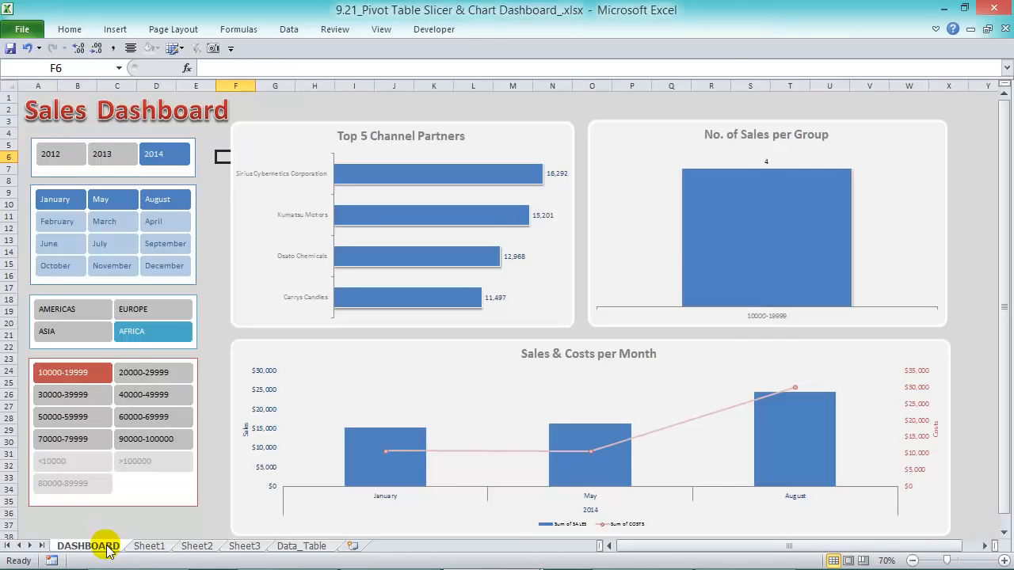
drag(91, 373, 102, 496)
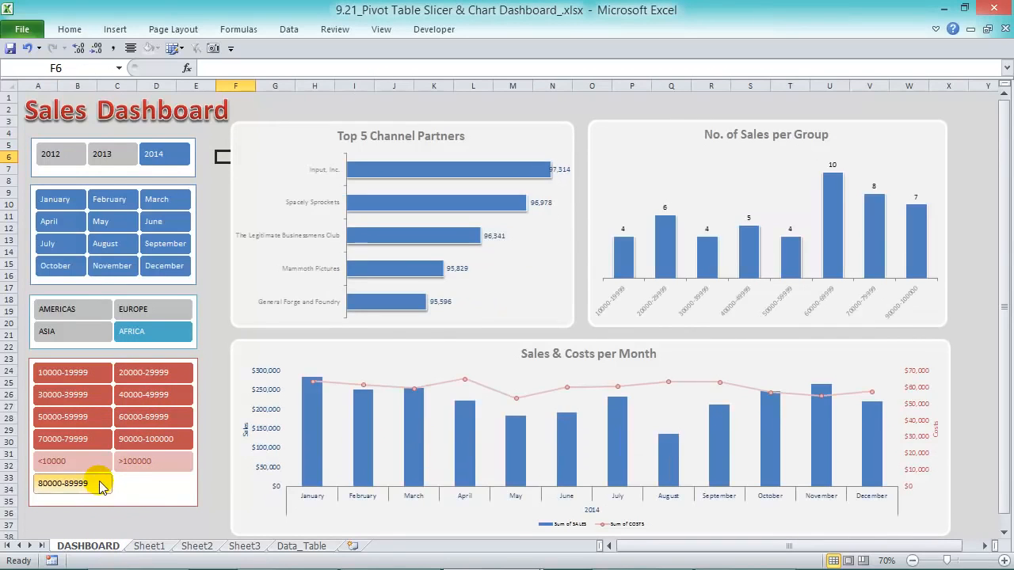